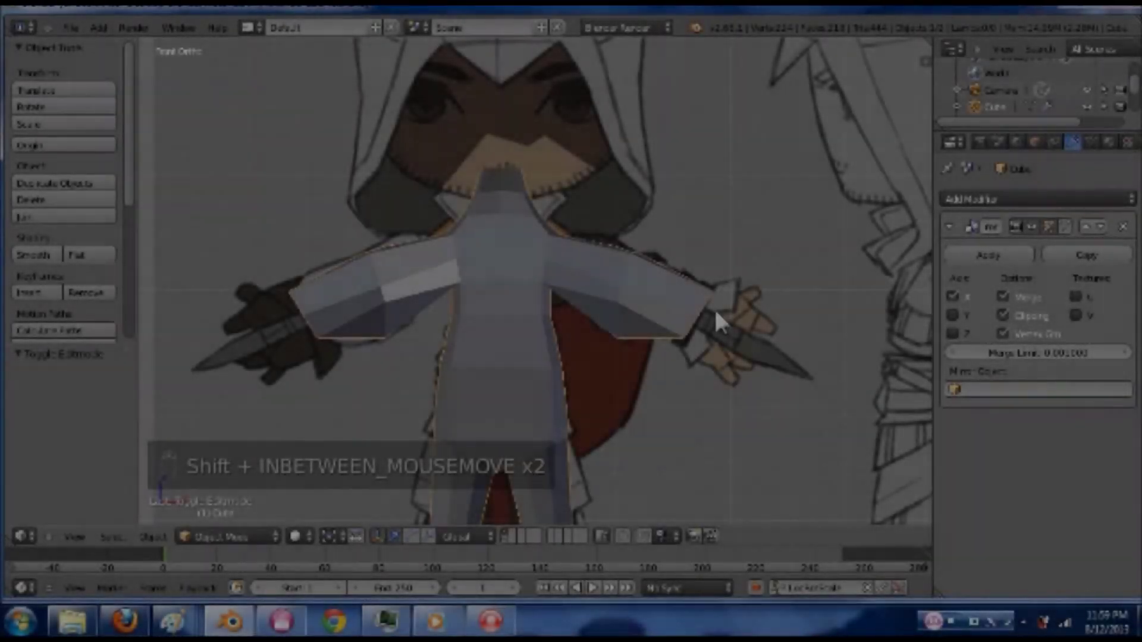
- Enter Edit Mode on the body mesh, switch to face selection, and align the view to the front reference image
shift+middle_drag(552, 177, 725, 345)
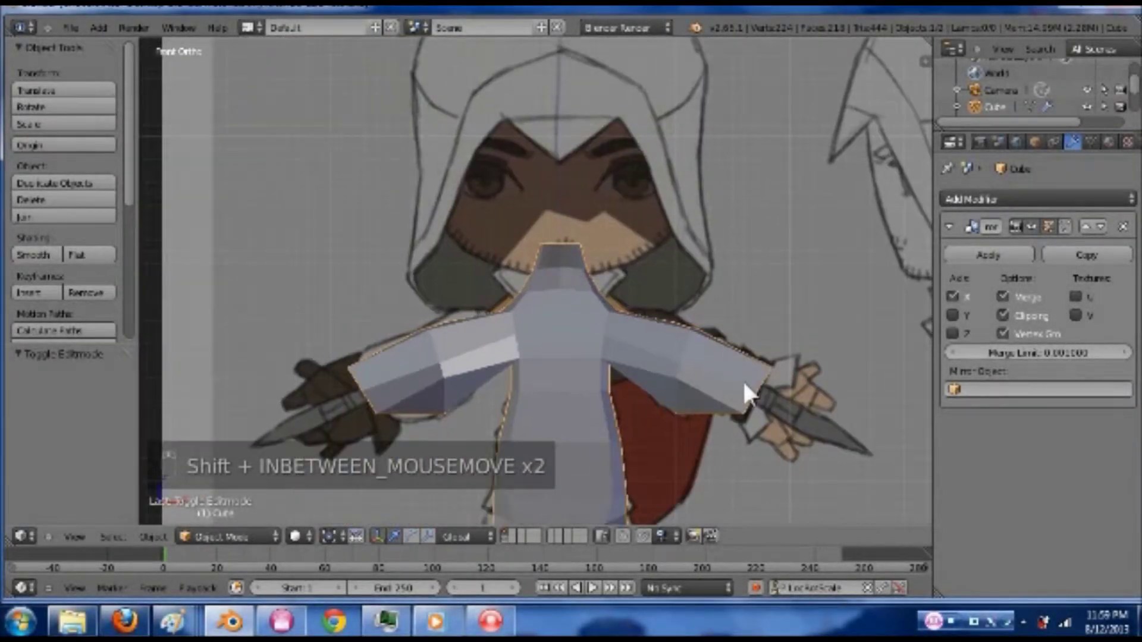
shift+middle_drag(660, 330, 529, 265)
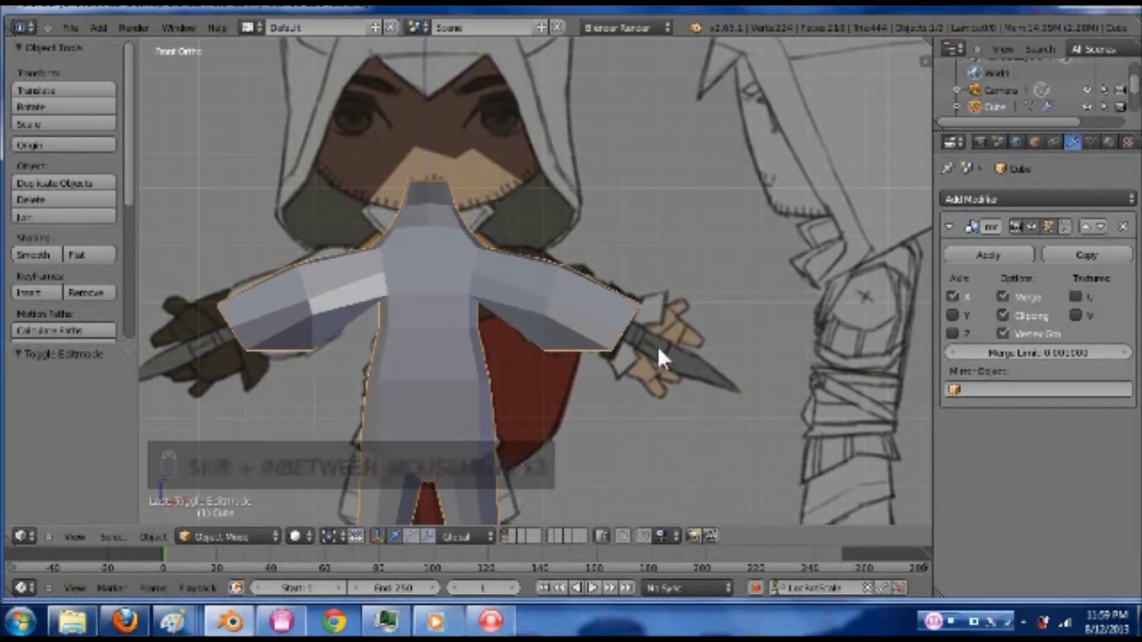
key(Tab)
middle_drag(675, 352, 565, 353)
key(ctrl+Tab)
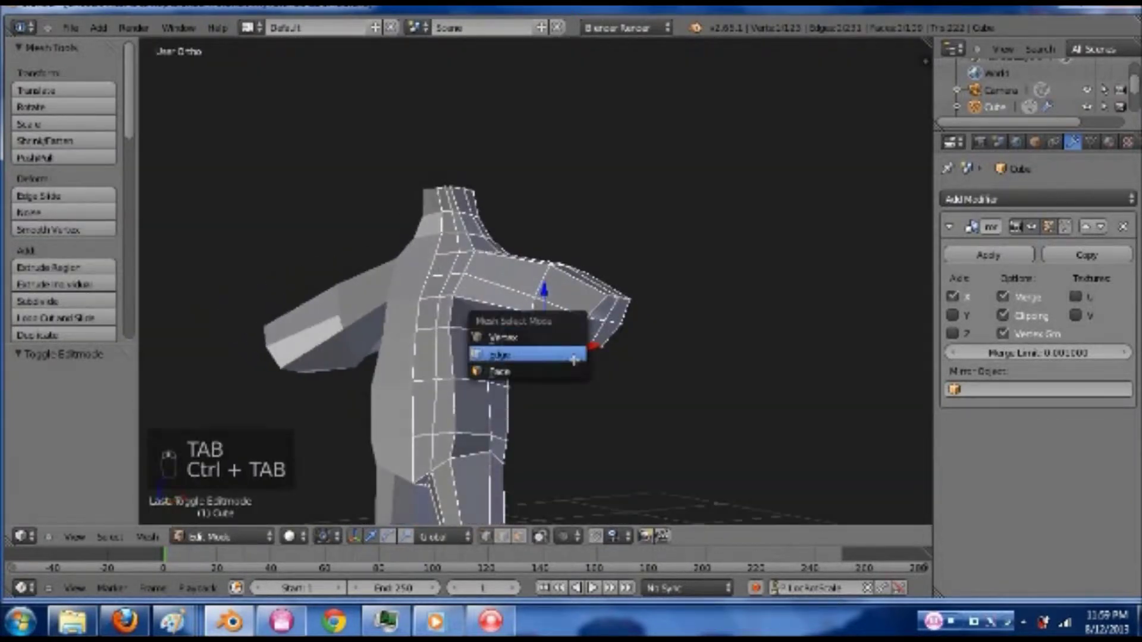
click(576, 369)
key(Tab)
key(KP_1)
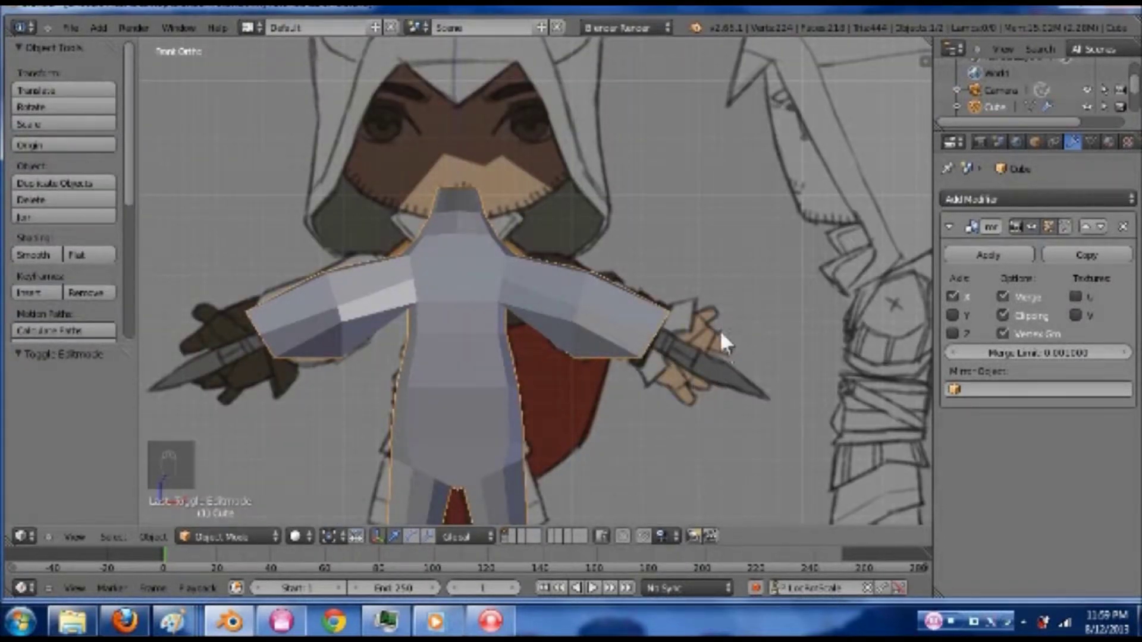
key(Tab)
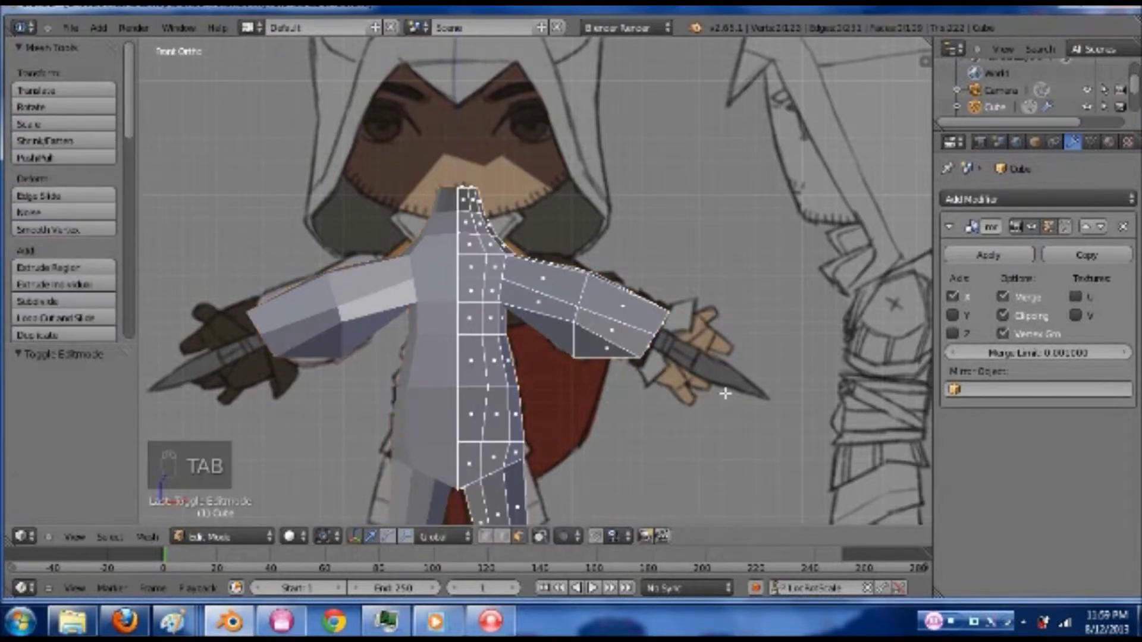
- Extrude the four faces at the end of the arm outward over the reference hand, about 0.37 in X and -0.23 in Z
middle_drag(704, 365, 578, 352)
scroll(579, 352, up, 4)
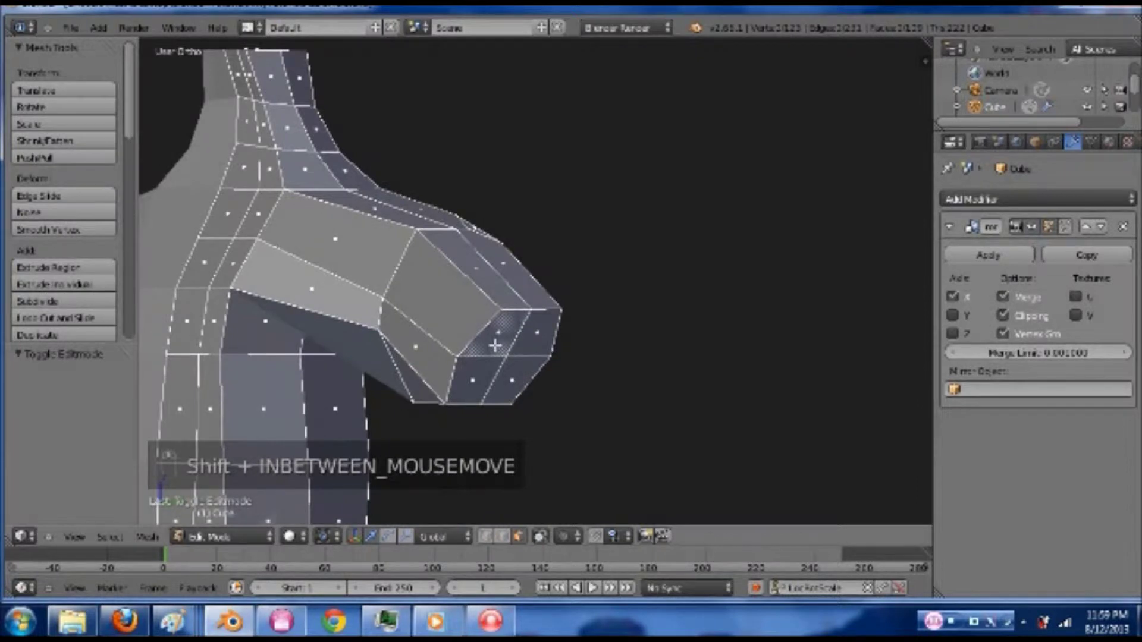
shift+right_click(495, 345)
shift+right_click(474, 386)
shift+right_click(521, 388)
shift+right_click(531, 347)
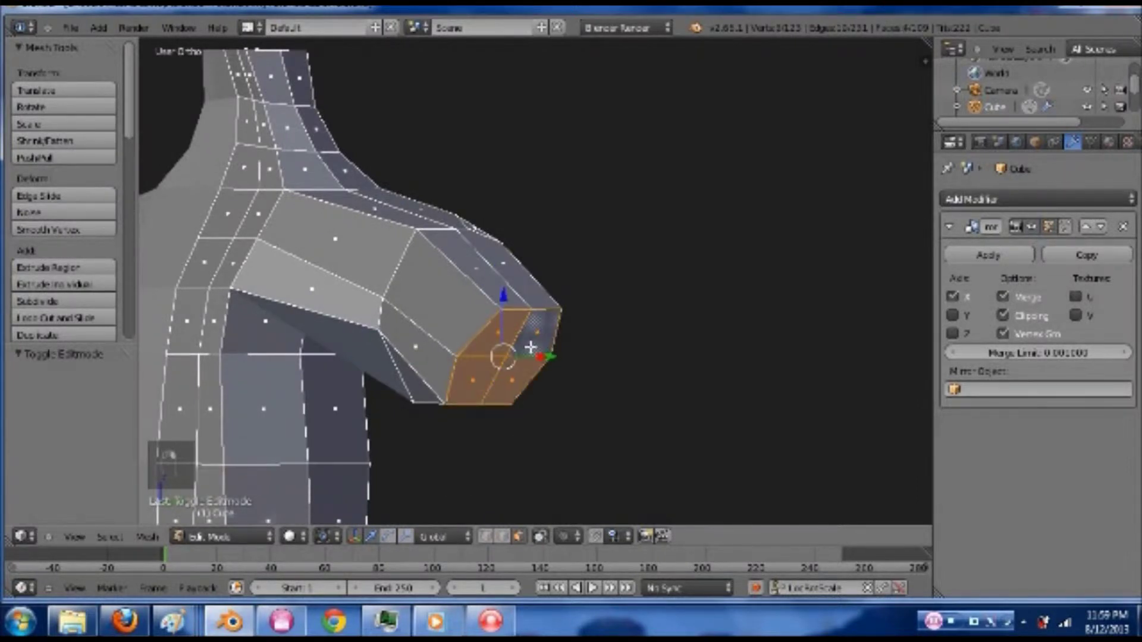
key(KP_1)
scroll(526, 345, down, 2)
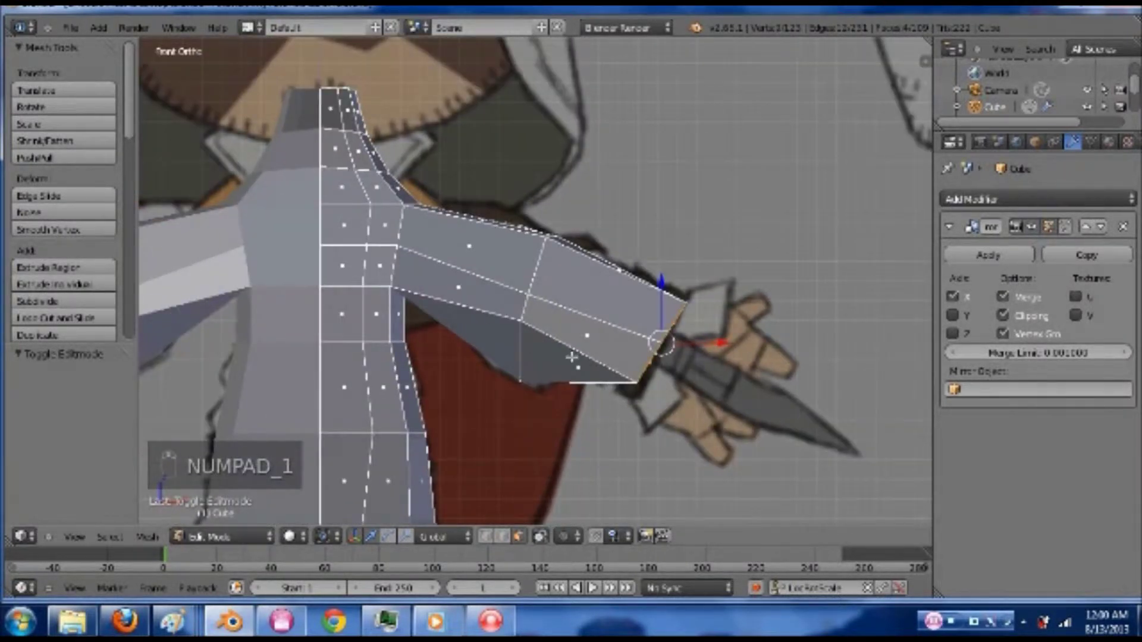
scroll(525, 340, up, 3)
key(e)
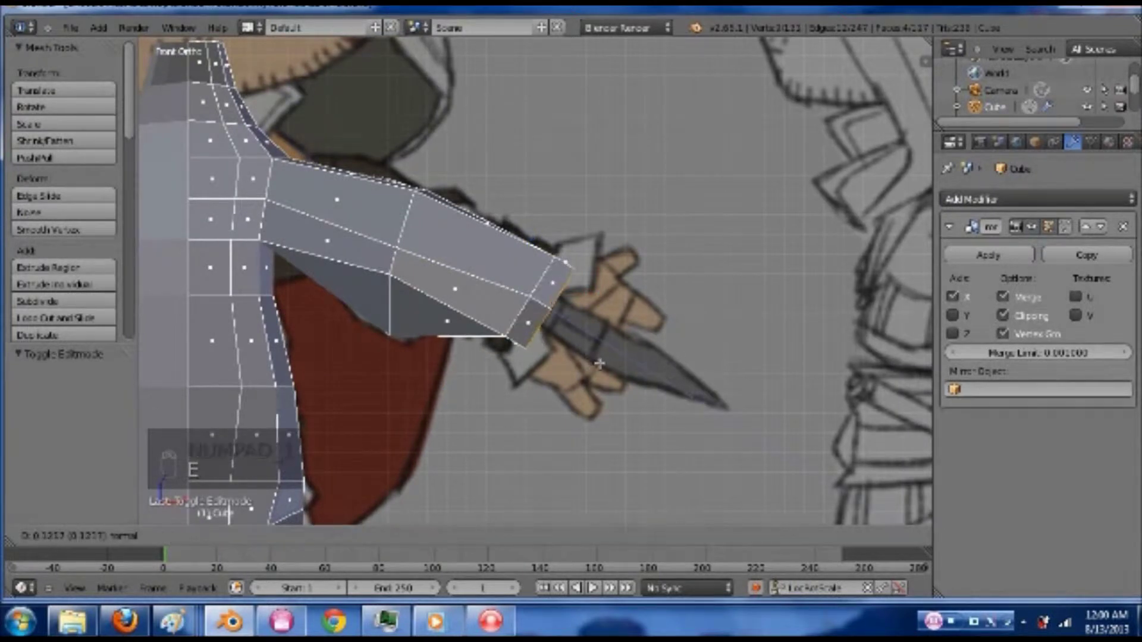
click(644, 379)
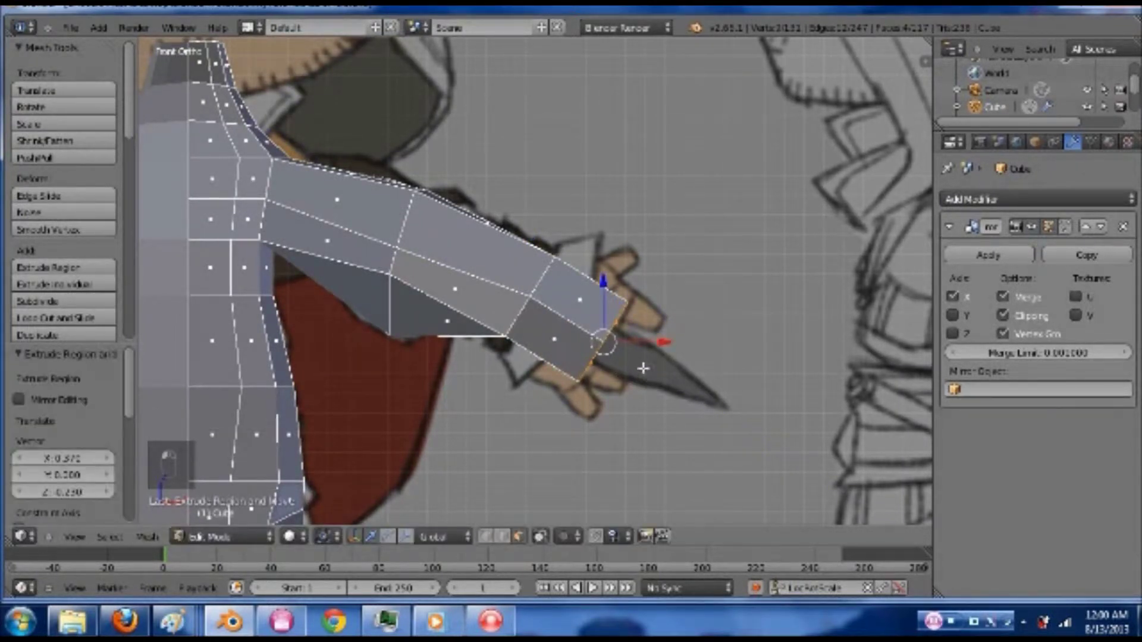
- Scale the extruded hand's end faces to about 1.3 in X and Z, and flatten them to about 0.49 along Y
key(s)
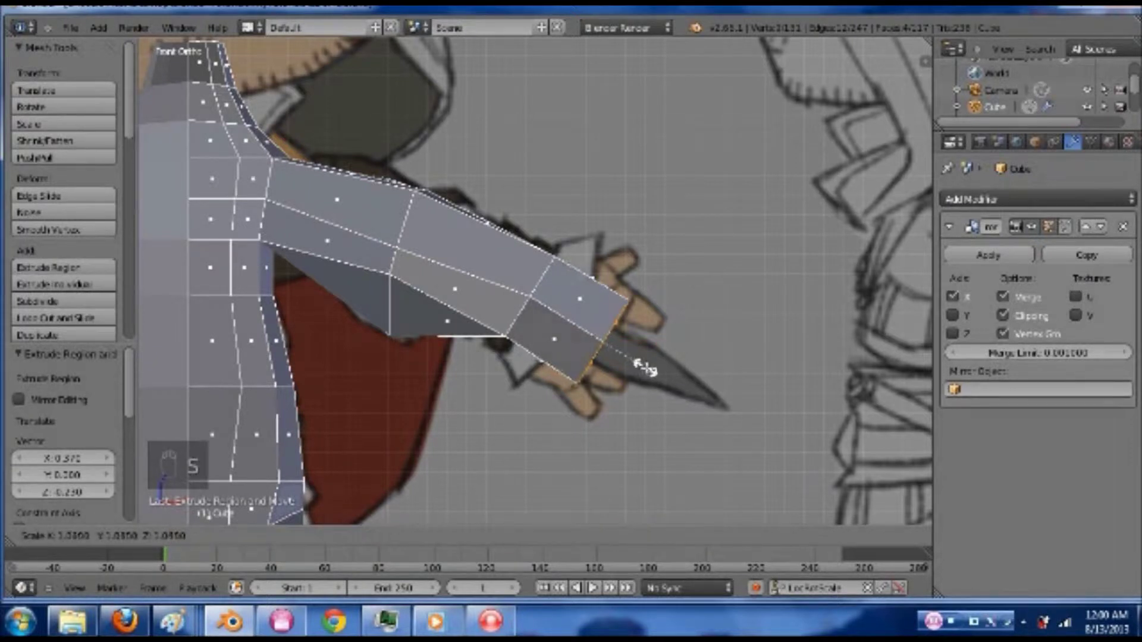
key(shift+y)
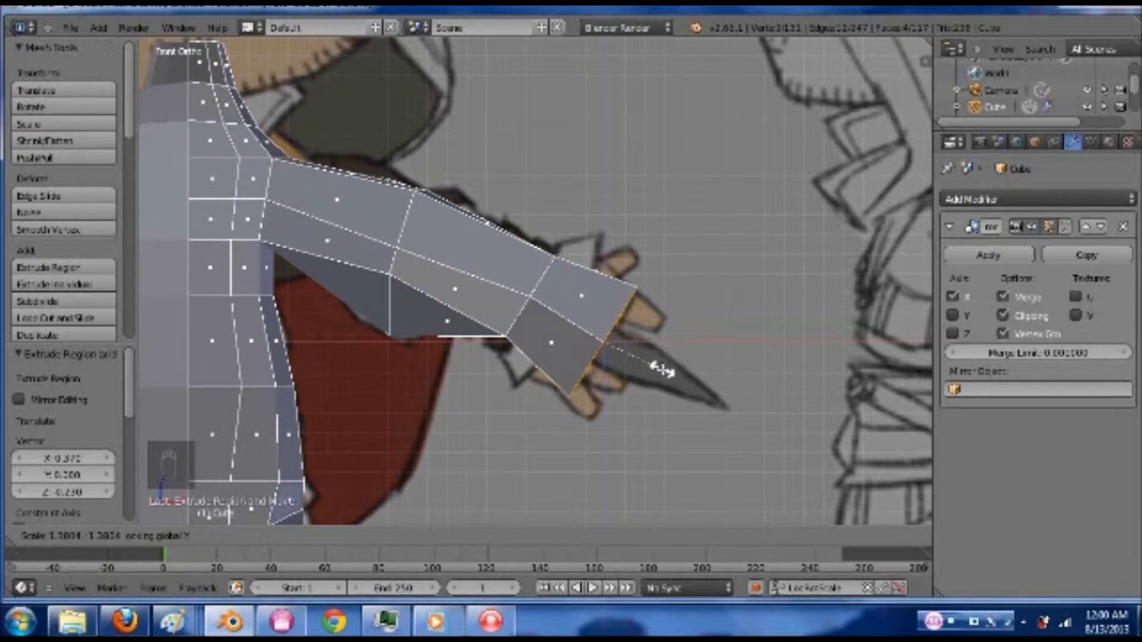
click(657, 368)
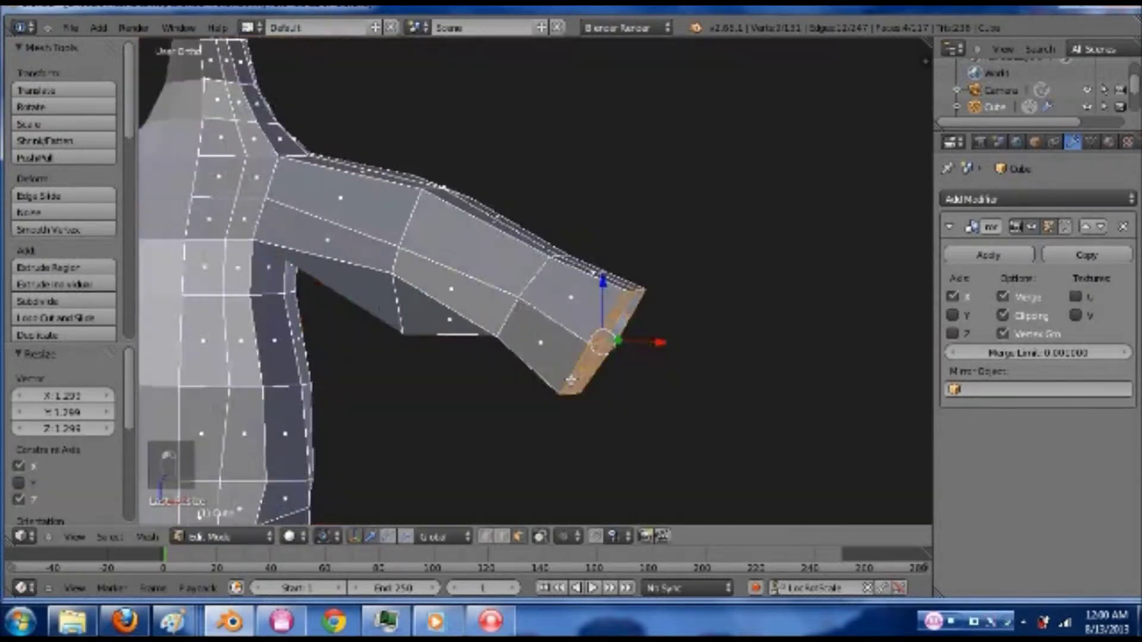
middle_drag(654, 366, 624, 349)
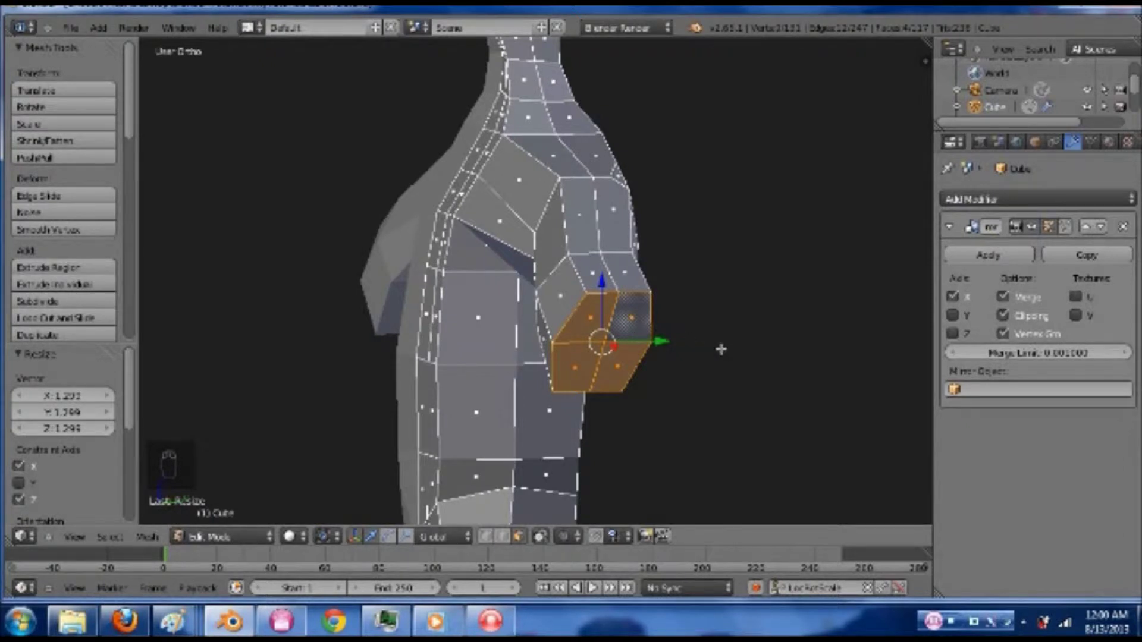
key(s)
key(y)
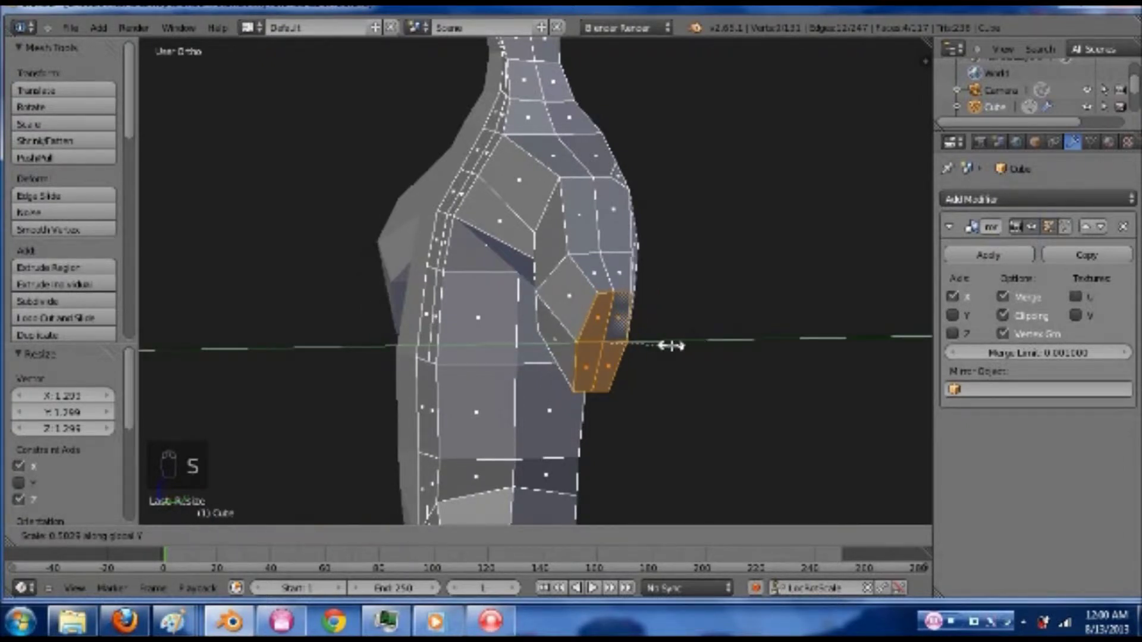
click(670, 347)
- Try adding an edge loop around the forearm close to the wrist and scaling it to about 0.84
key(KP_1)
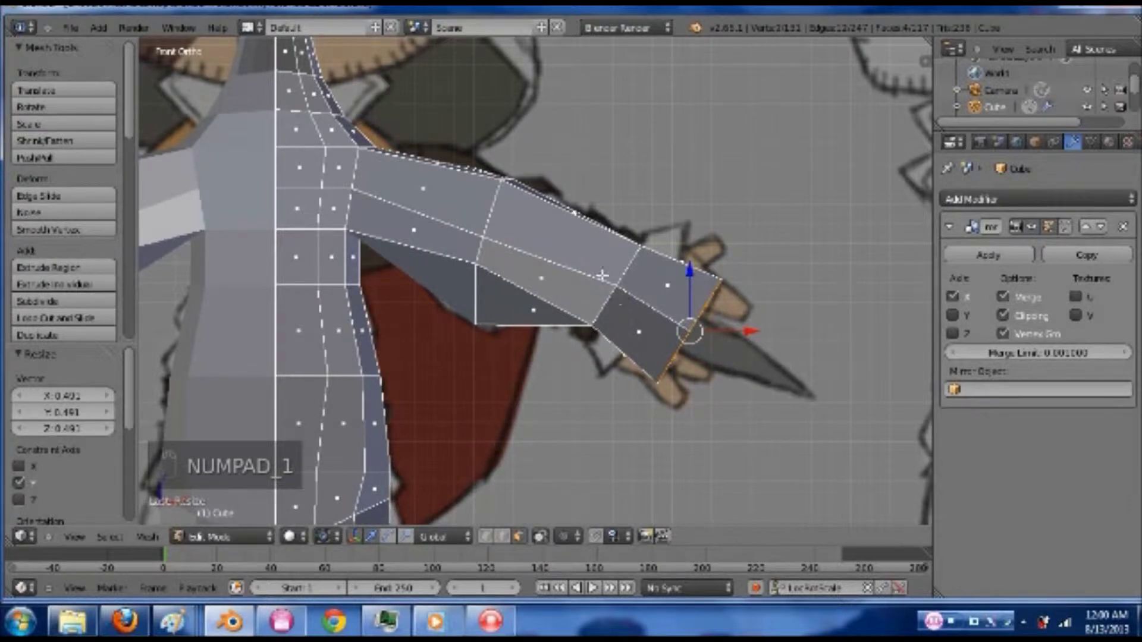
key(ctrl+r)
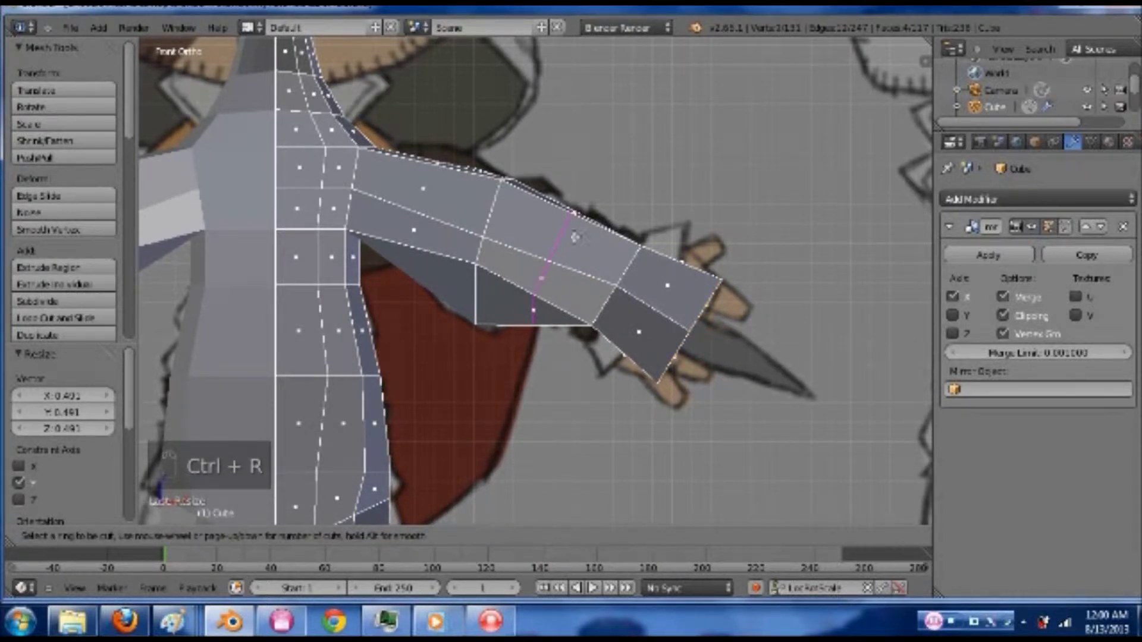
click(581, 240)
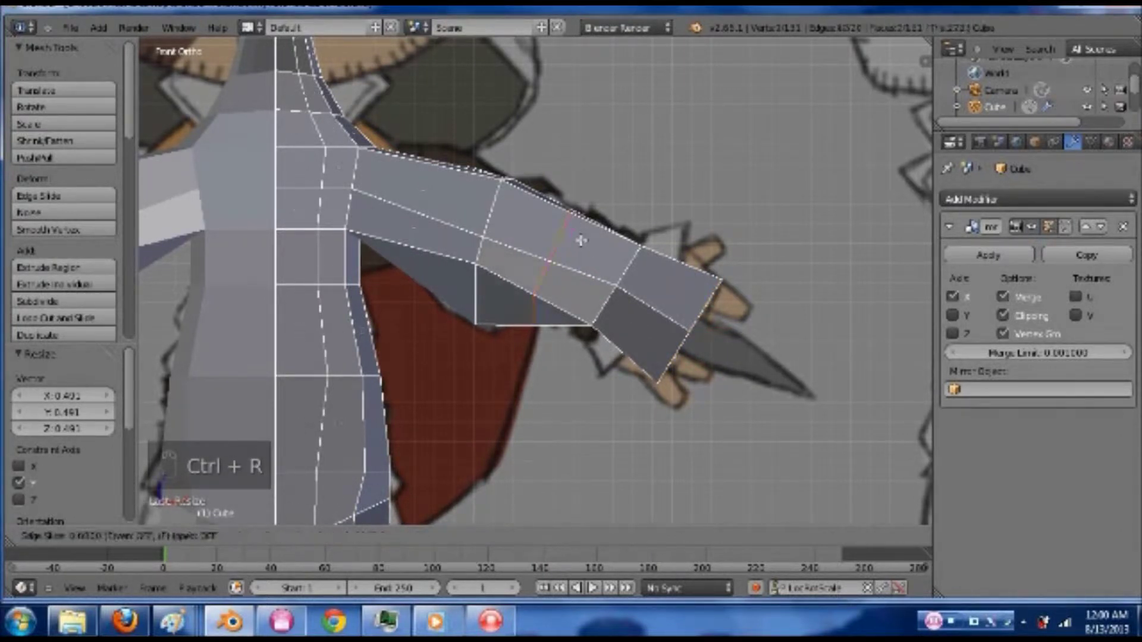
click(622, 260)
key(s)
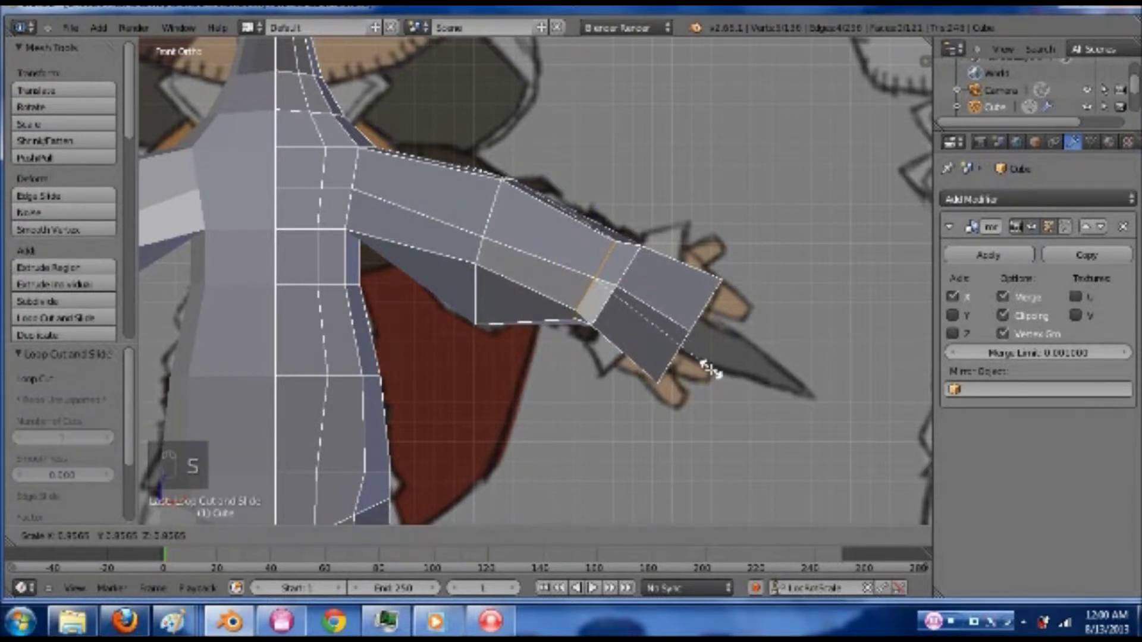
click(708, 369)
middle_drag(708, 368, 556, 345)
scroll(482, 384, up, 4)
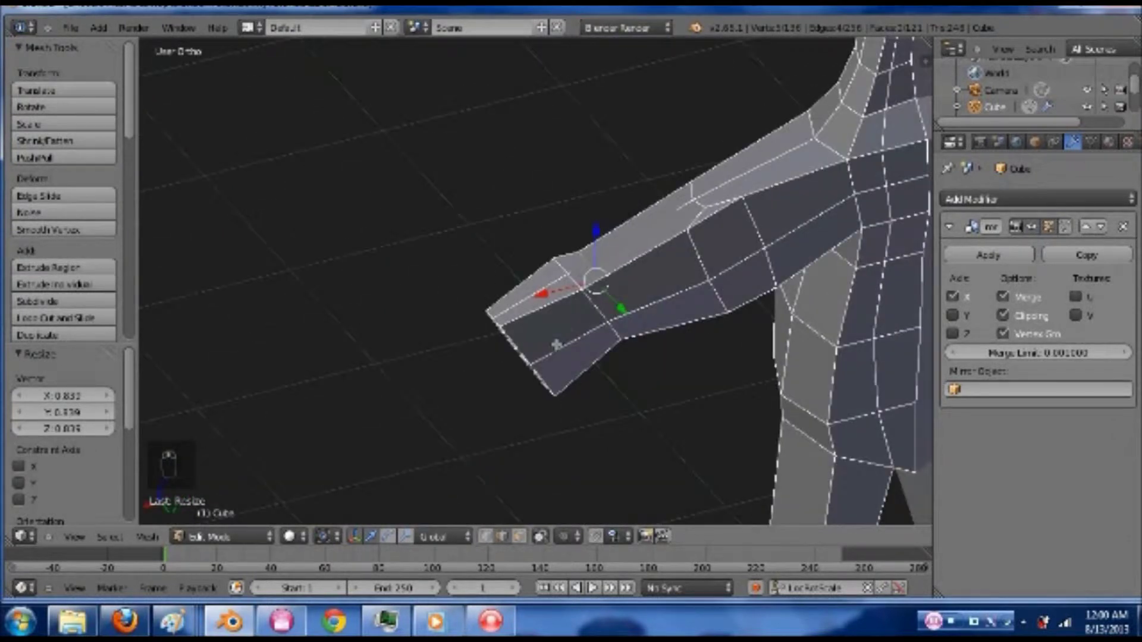
- Try a centred loop cut across the forearm, and undo it together with the scaled wrist loop
key(ctrl+r)
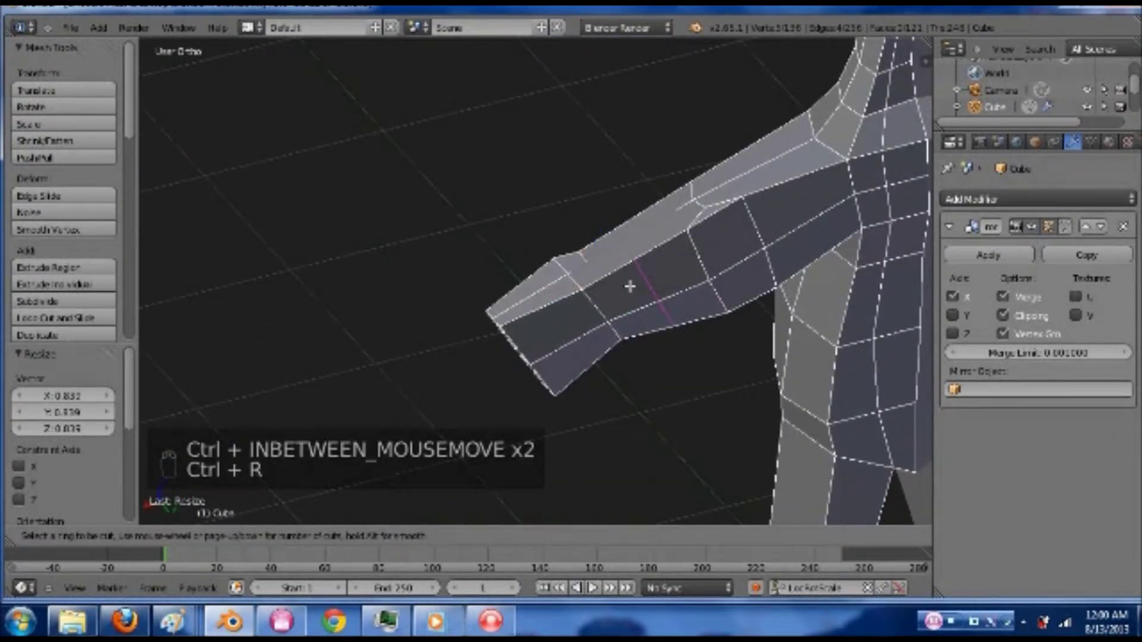
click(630, 286)
right_click(630, 286)
key(ctrl+z)
key(ctrl+z)
key(ctrl+z)
key(ctrl+z)
key(ctrl+z)
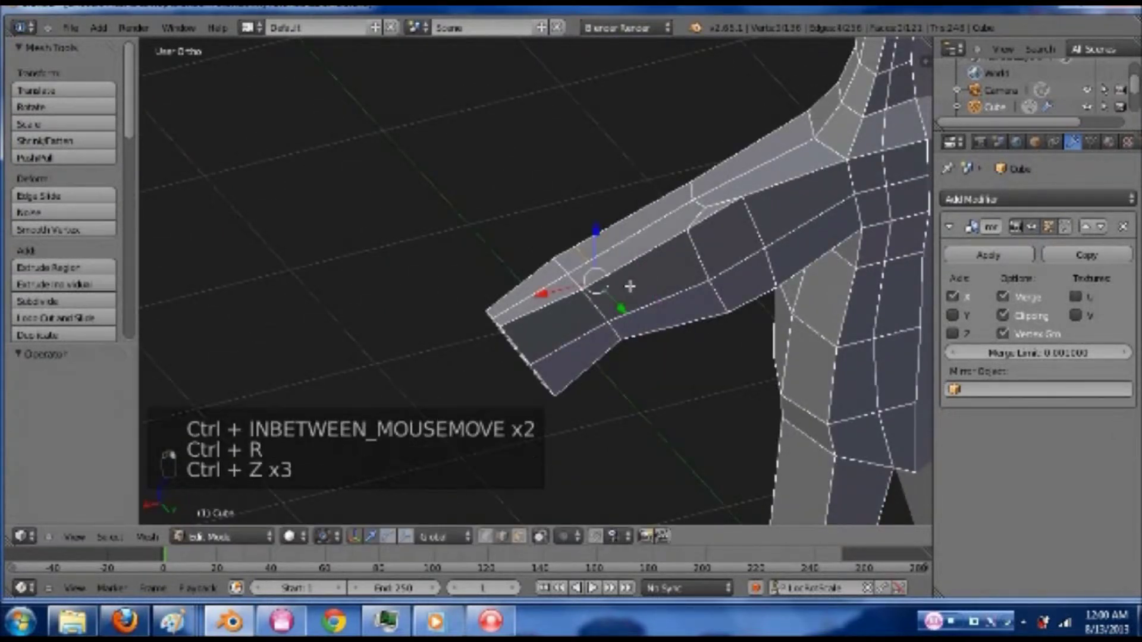
middle_drag(599, 310, 770, 315)
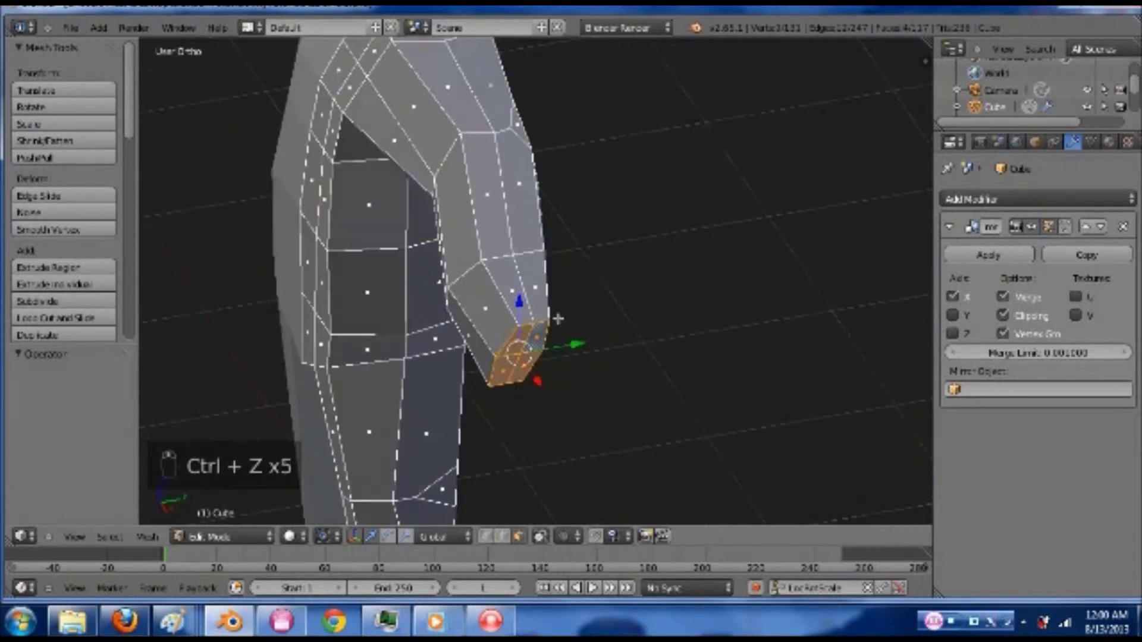
- Add a centred edge loop across the hand block and scale it to about 1.24 in X and Z only
middle_drag(559, 319, 705, 296)
key(KP_1)
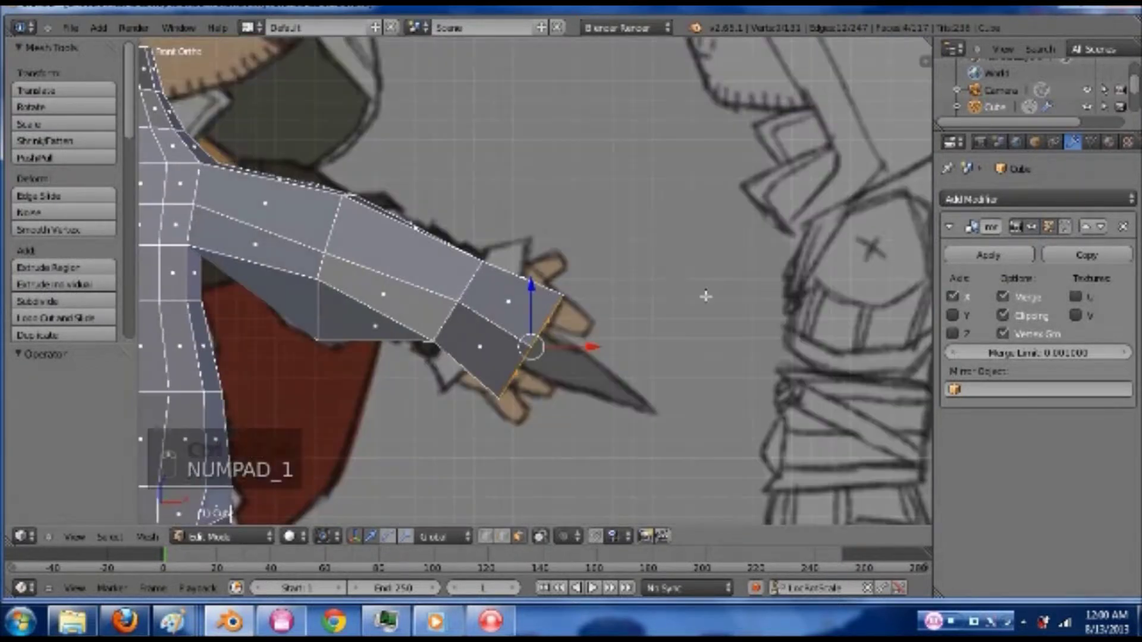
shift+middle_drag(581, 384, 646, 321)
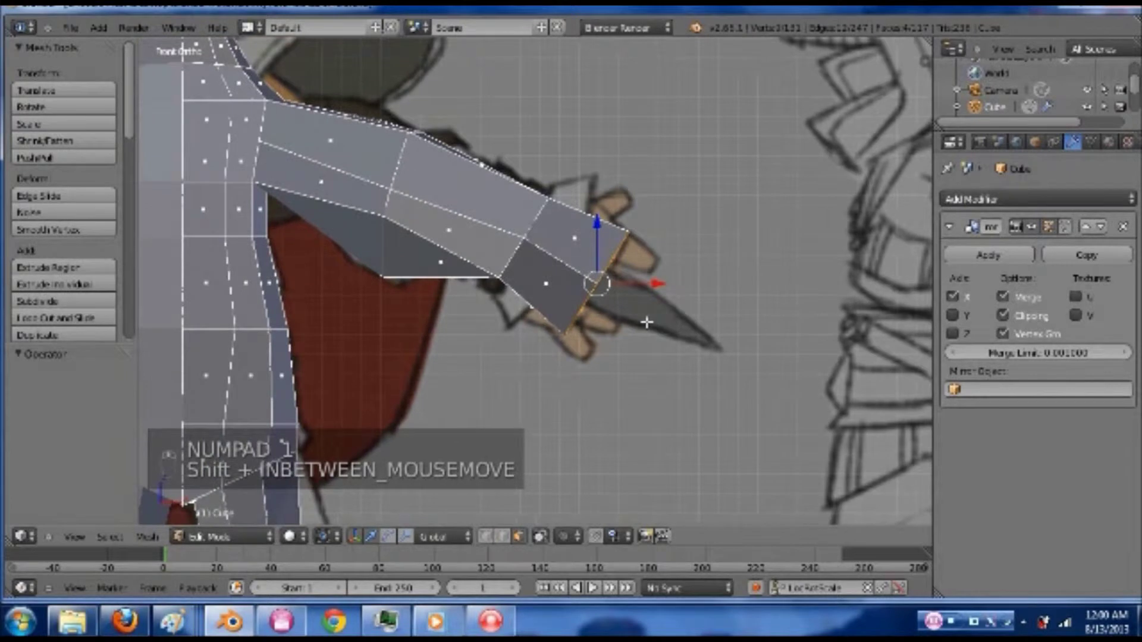
key(ctrl+r)
click(574, 269)
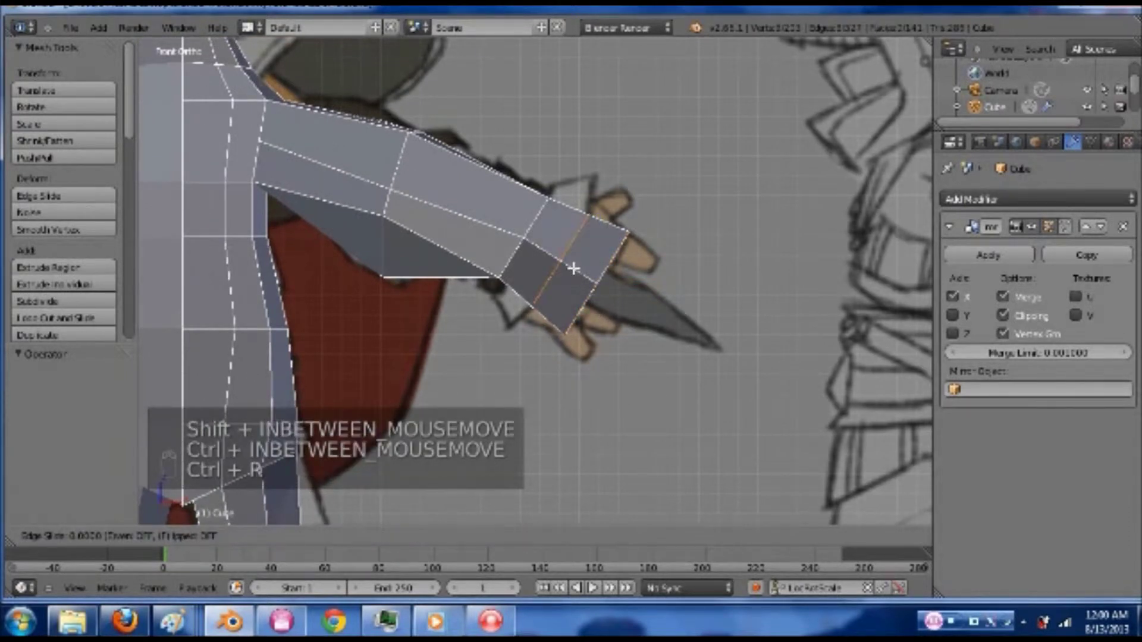
click(573, 269)
key(s)
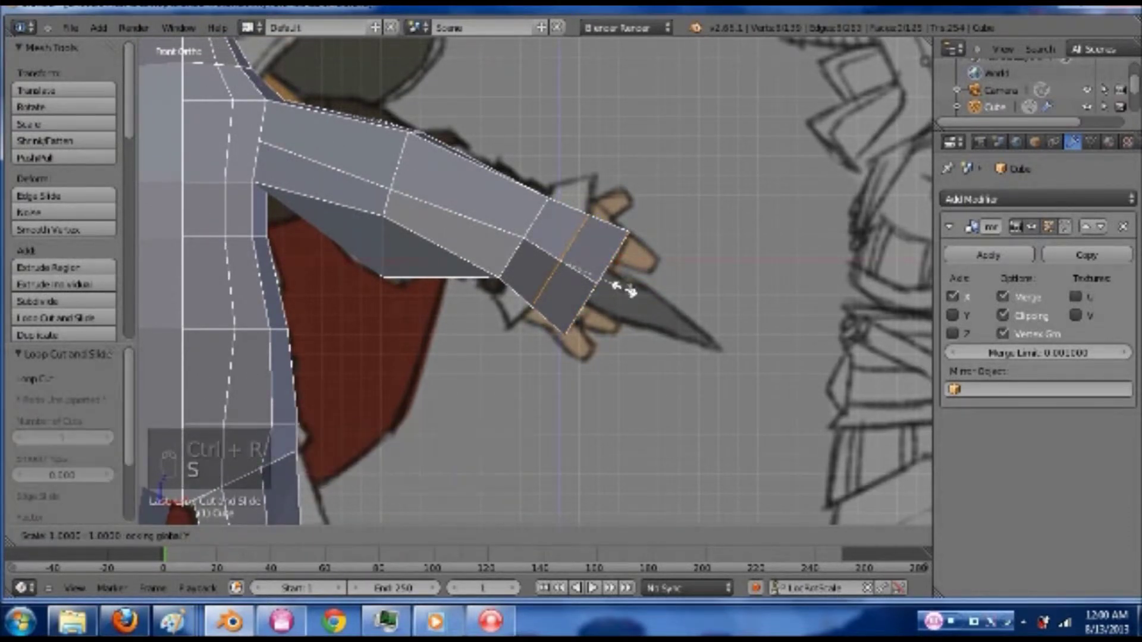
key(shift+y)
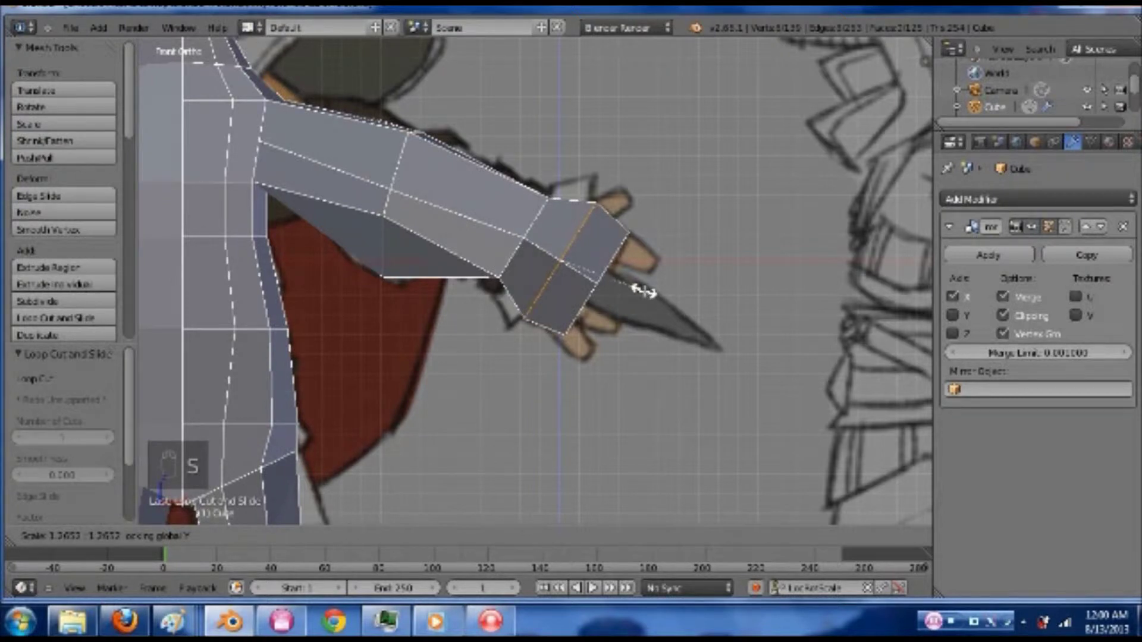
click(637, 287)
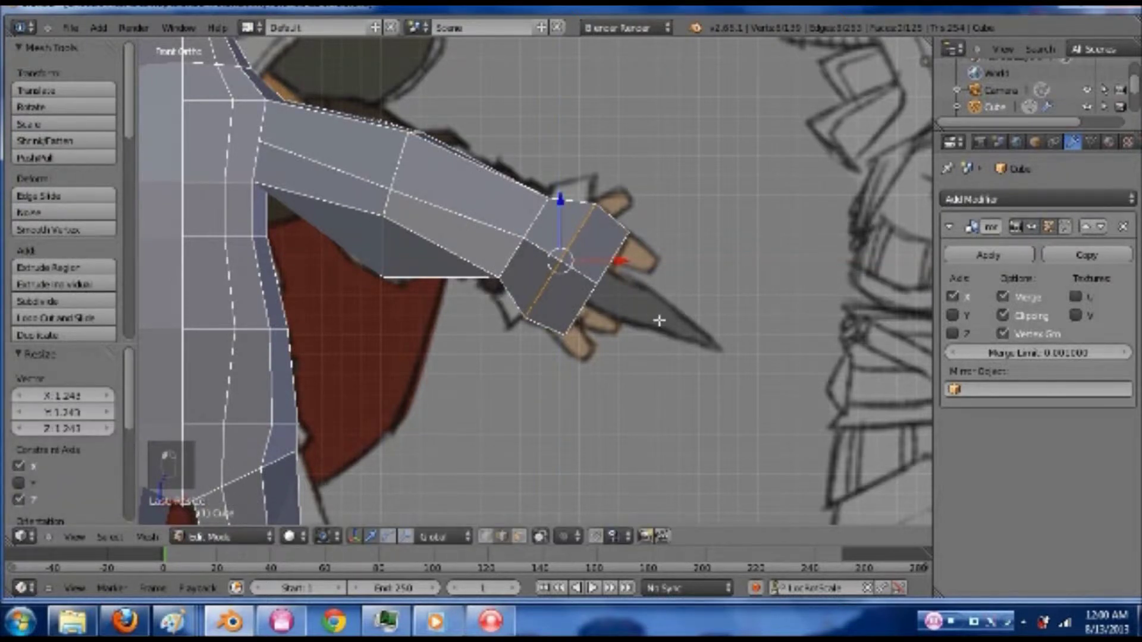
- Switch to face selection and try a lengthwise loop cut through the hand and arm
middle_drag(613, 315, 550, 317)
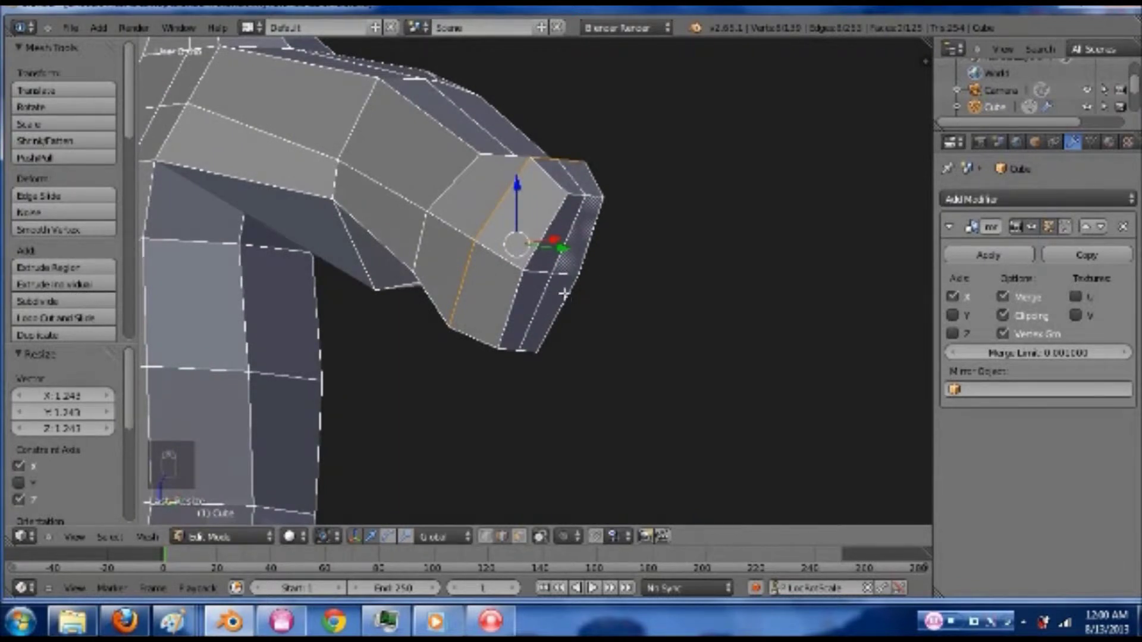
key(ctrl+Tab)
click(554, 250)
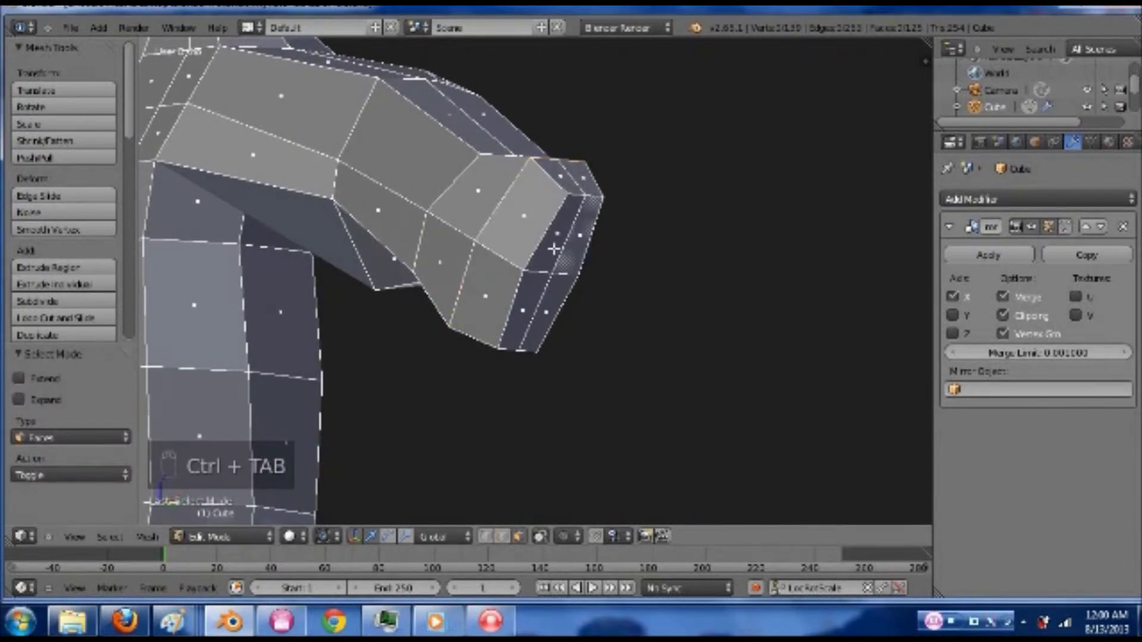
key(ctrl+r)
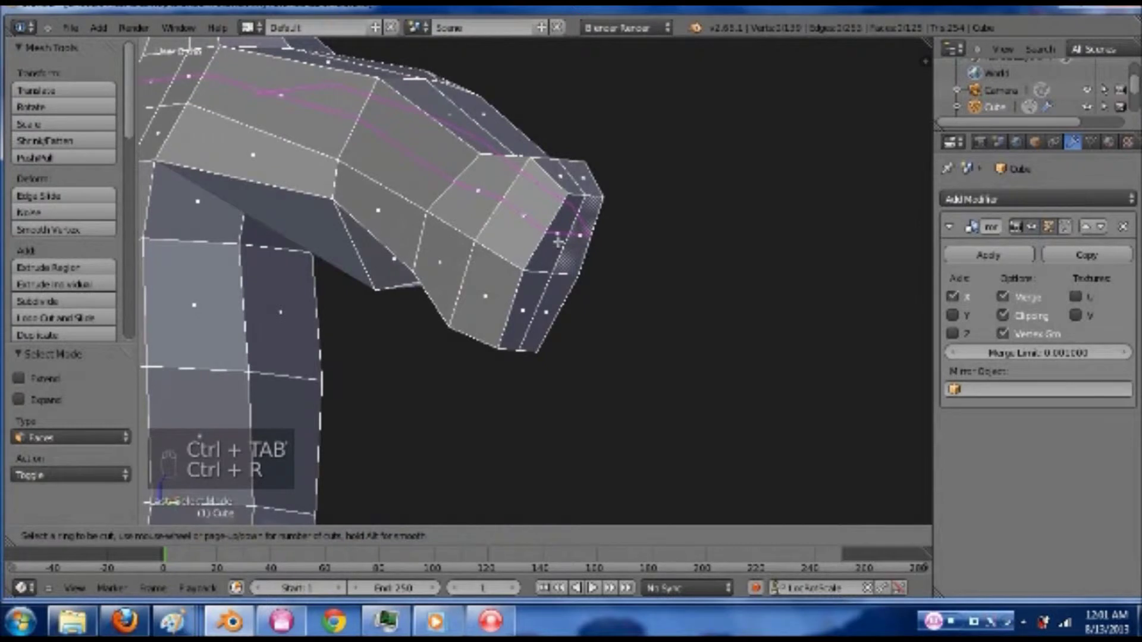
click(557, 239)
- Try circle-selecting the shoulder and upper-arm faces, and undo it together with the last loop cut
scroll(557, 239, down, 4)
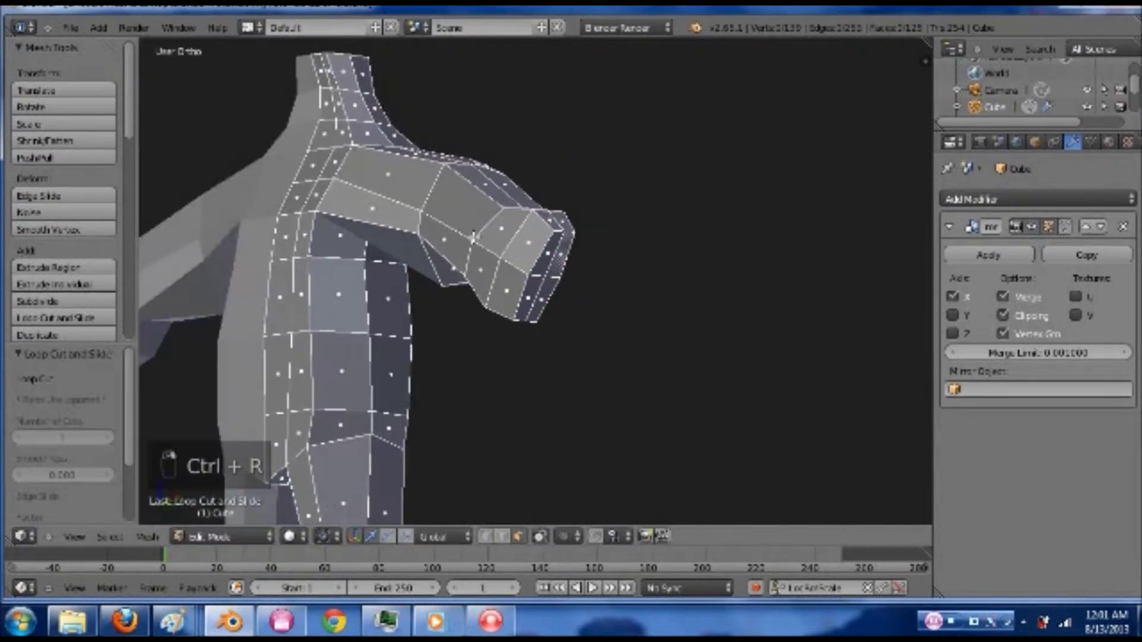
scroll(440, 268, up, 3)
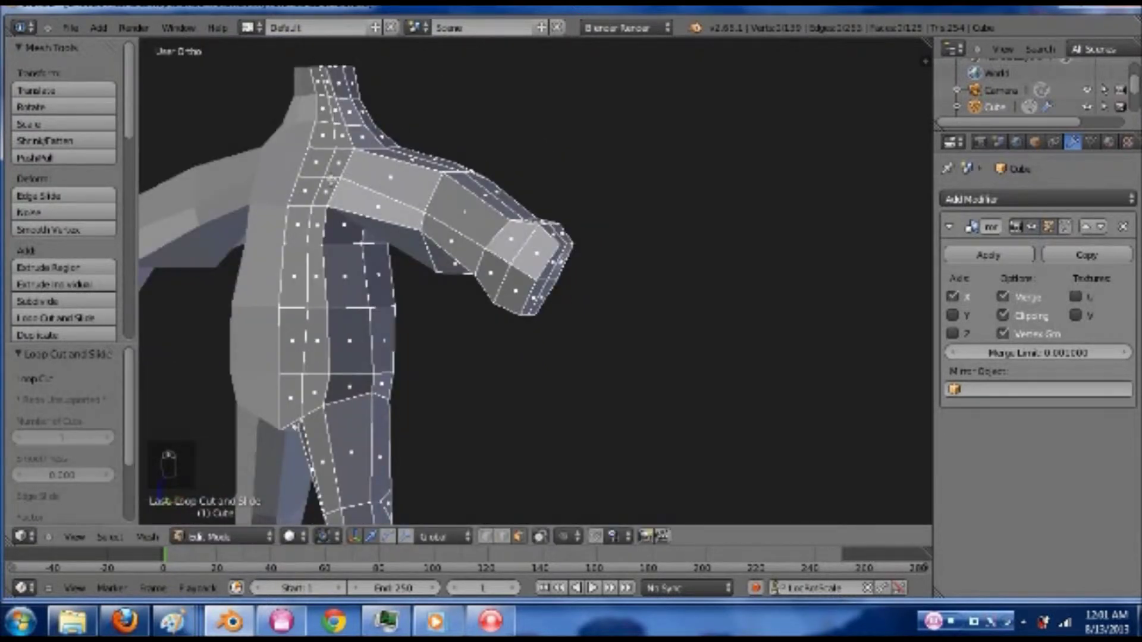
key(c)
drag(302, 168, 310, 182)
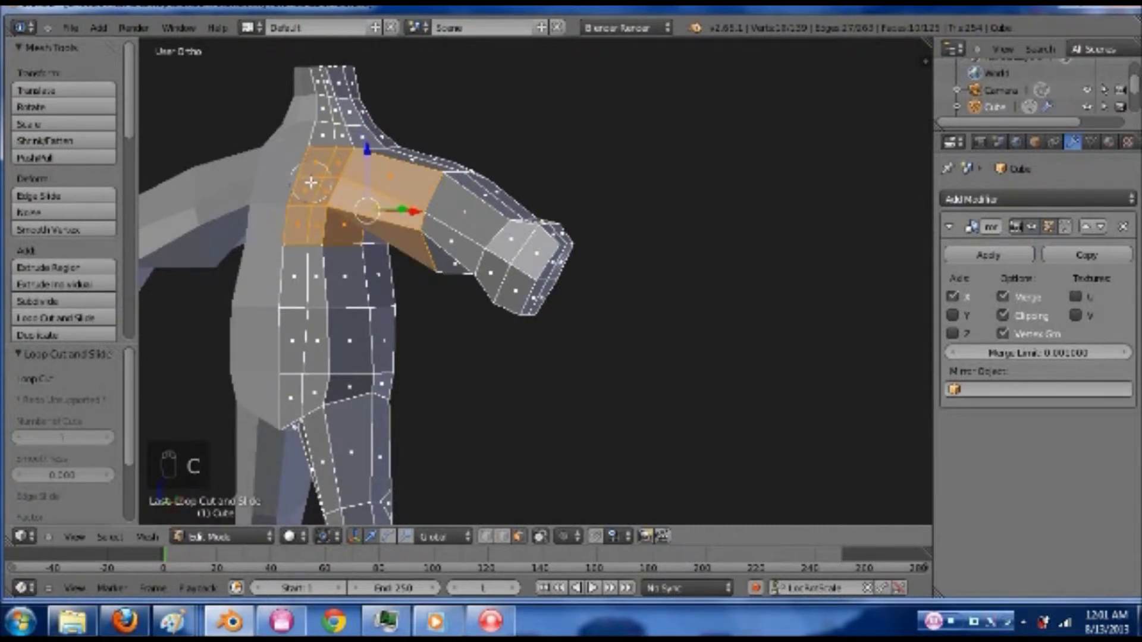
key(ctrl+z)
key(ctrl+z)
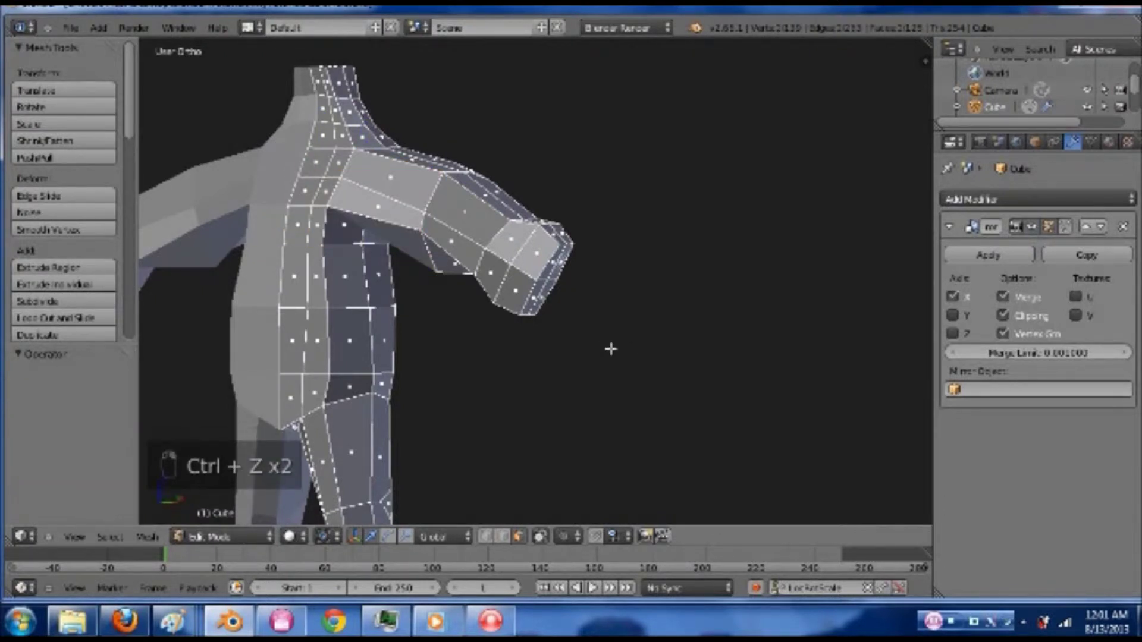
- Select the four end faces of the hand block, try subdividing them with one cut, and undo the subdivision
middle_drag(609, 347, 571, 333)
scroll(571, 338, up, 3)
scroll(571, 338, up, 2)
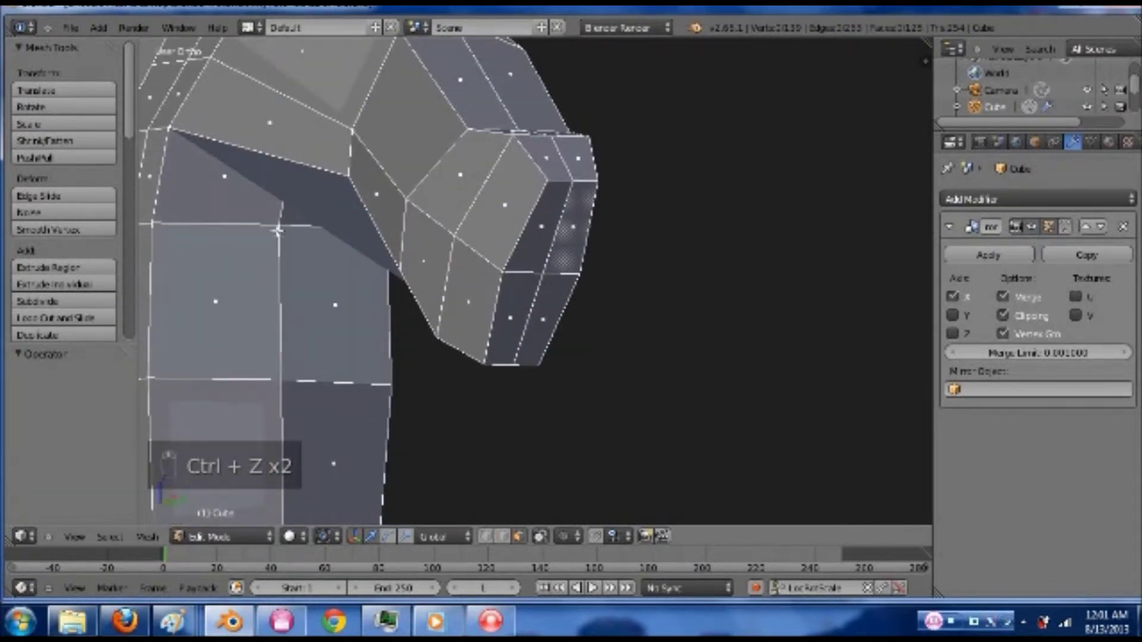
right_click(534, 249)
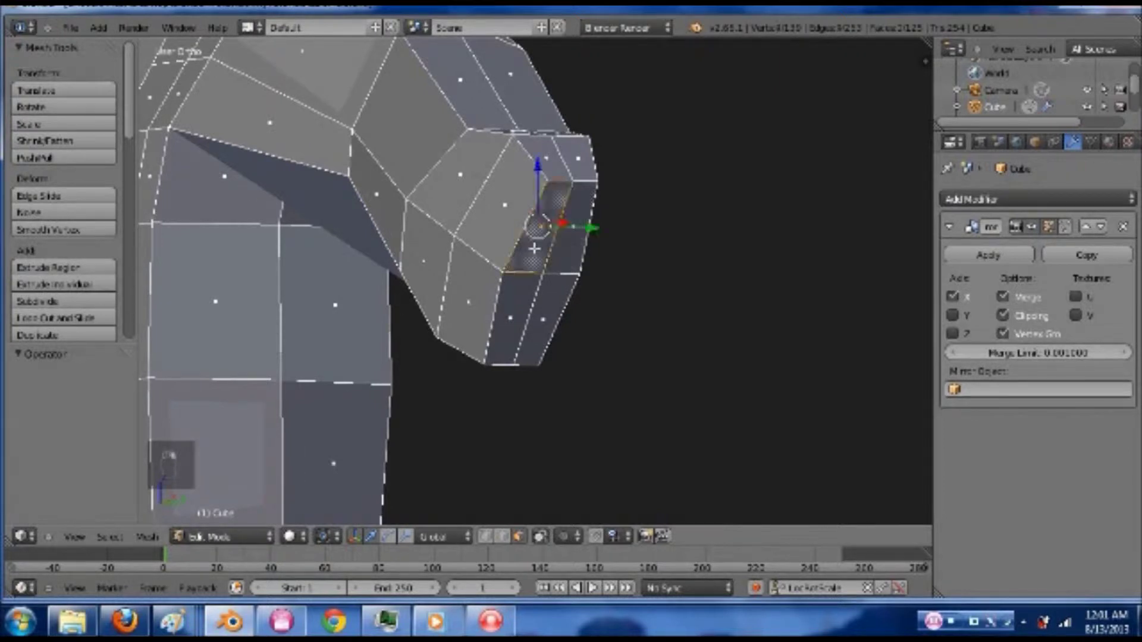
shift+right_click(572, 246)
shift+right_click(555, 295)
shift+right_click(524, 295)
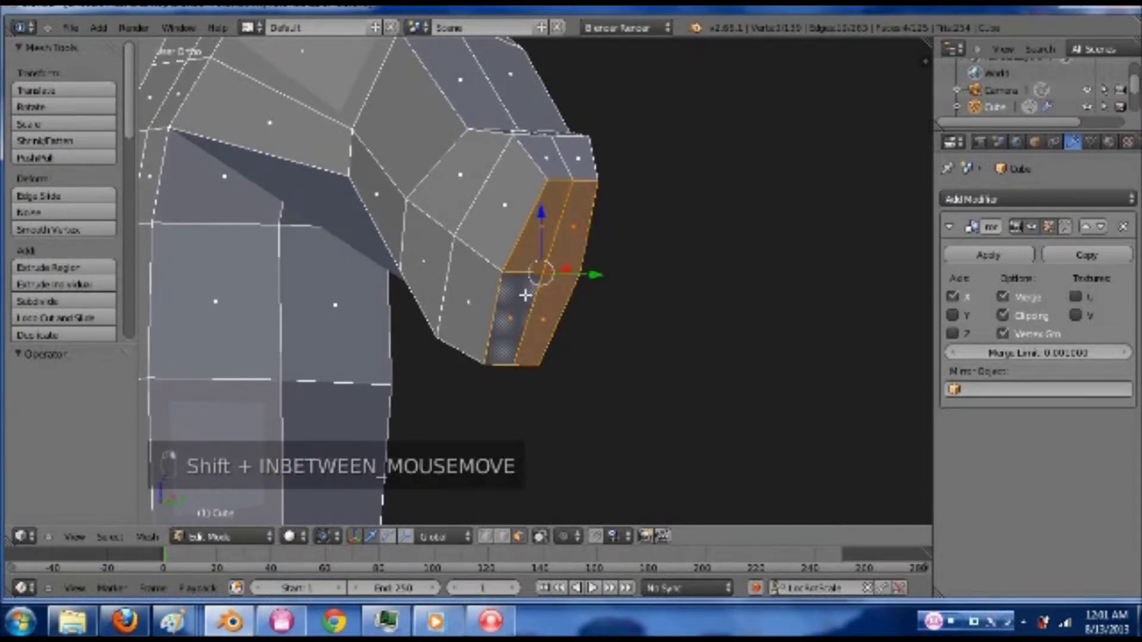
middle_drag(612, 326, 625, 318)
key(w)
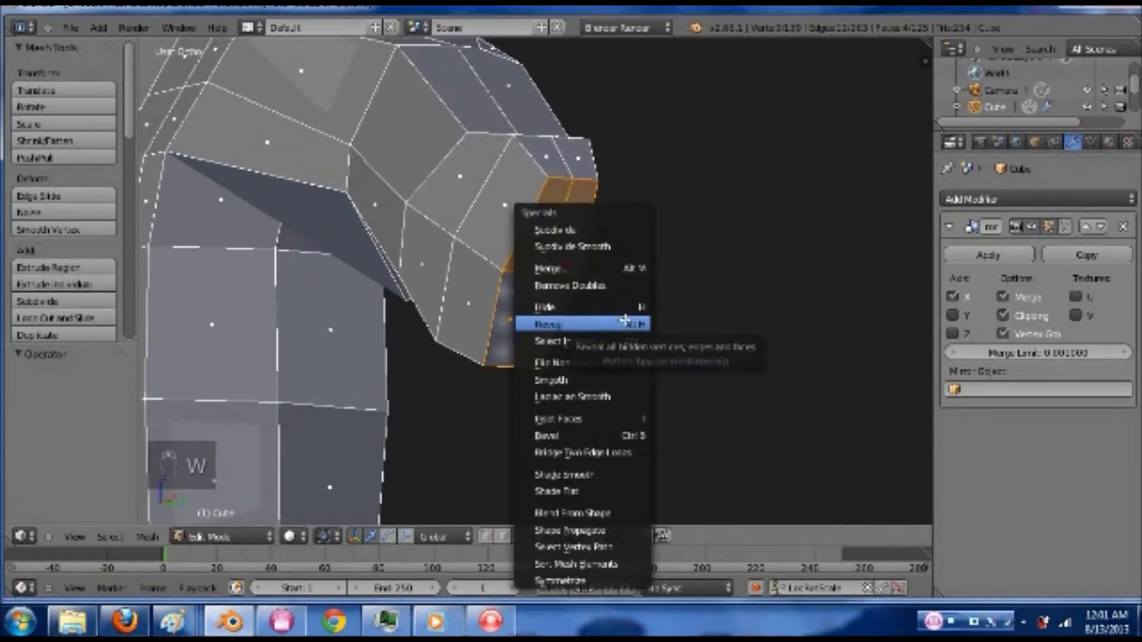
click(599, 229)
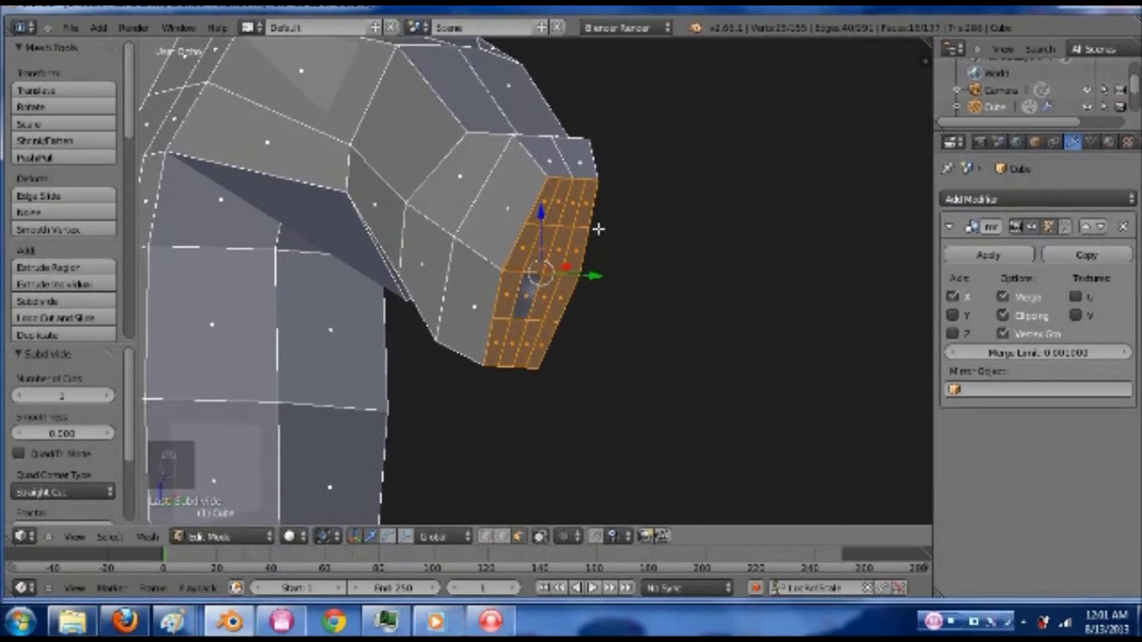
key(ctrl+z)
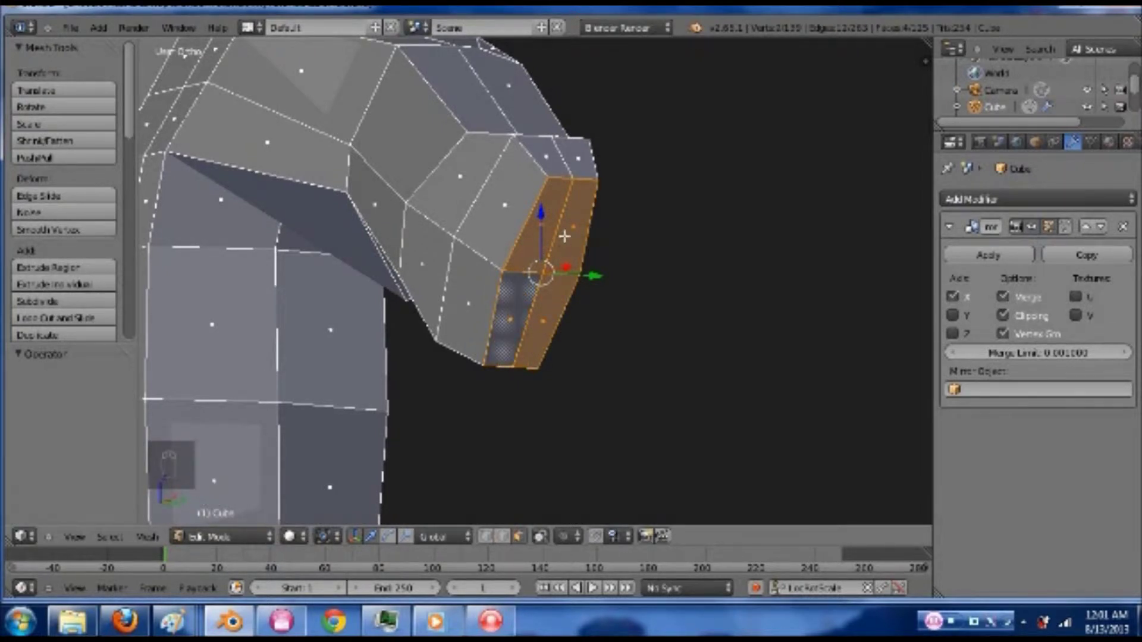
- Knife-cut across the middle of the upper and lower pairs of hand end faces, dividing the end into eight faces
key(k)
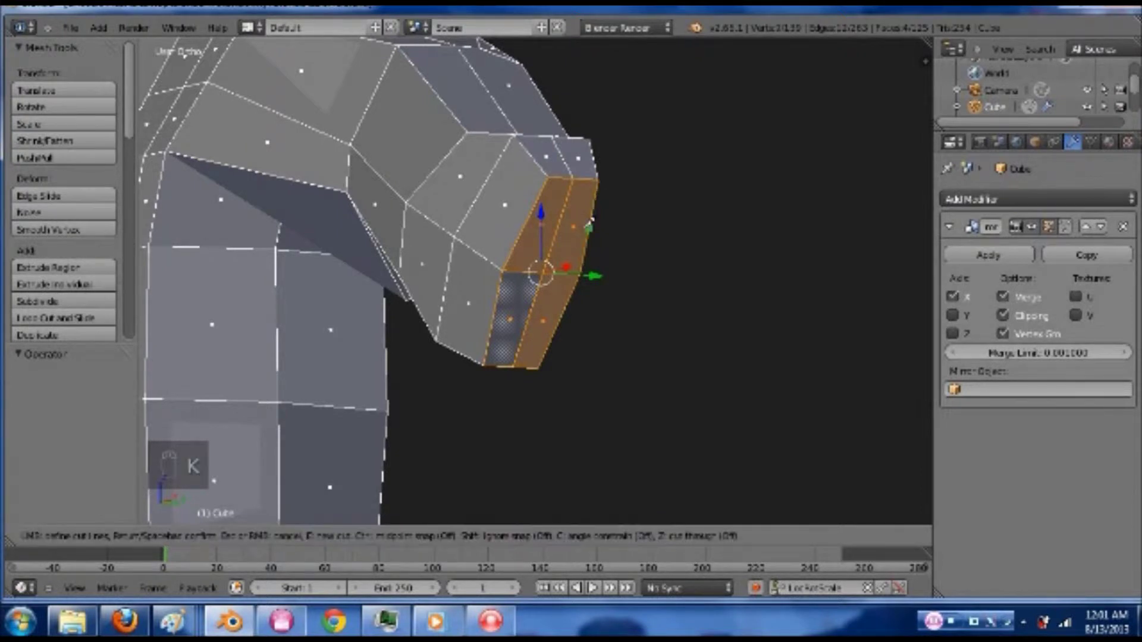
click(558, 226)
click(528, 224)
key(Return)
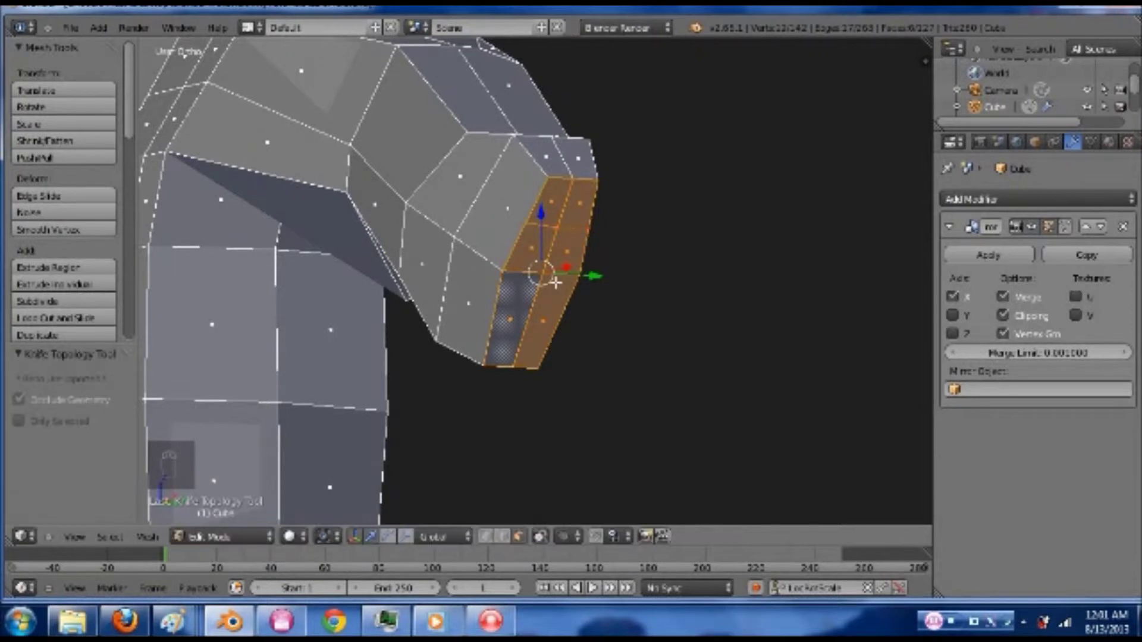
key(k)
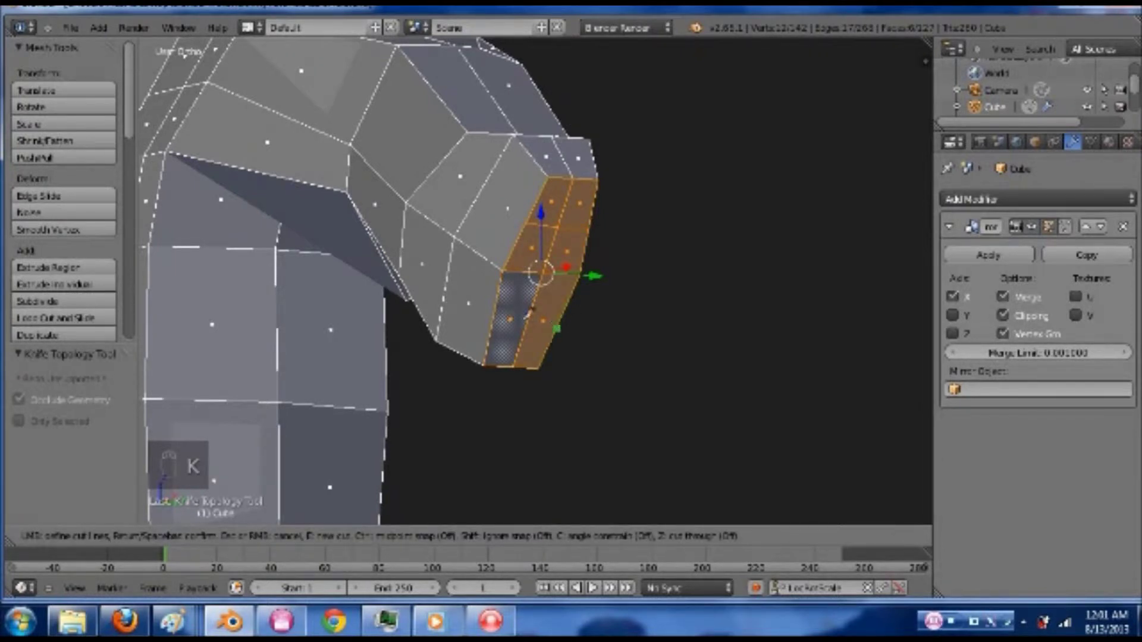
click(500, 314)
key(Return)
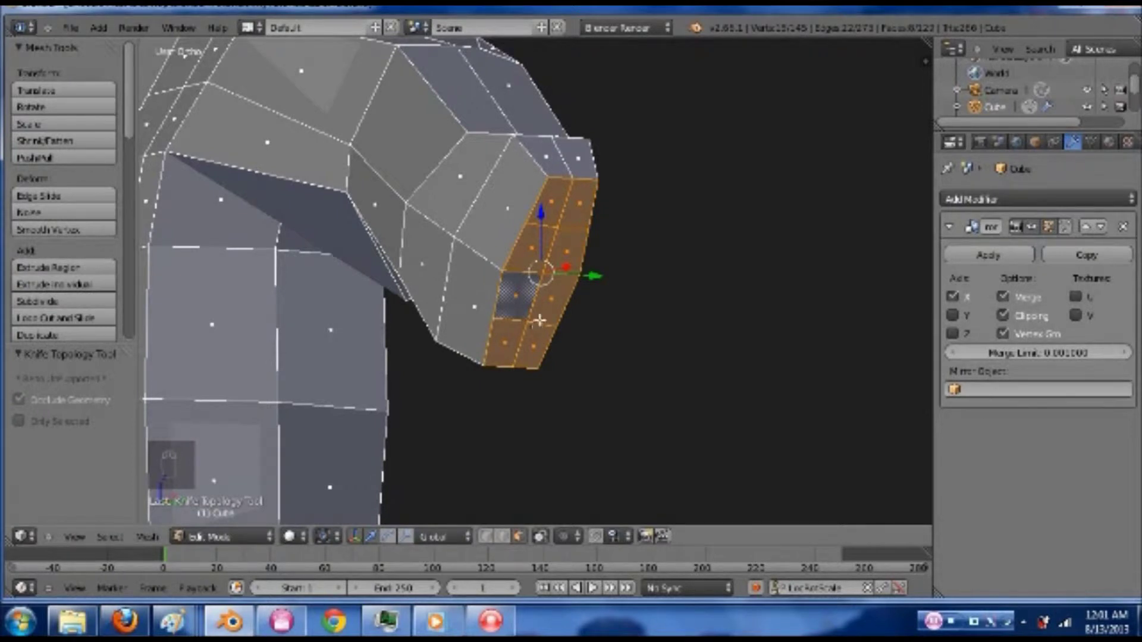
right_click(564, 227)
right_click(569, 255)
right_click(550, 299)
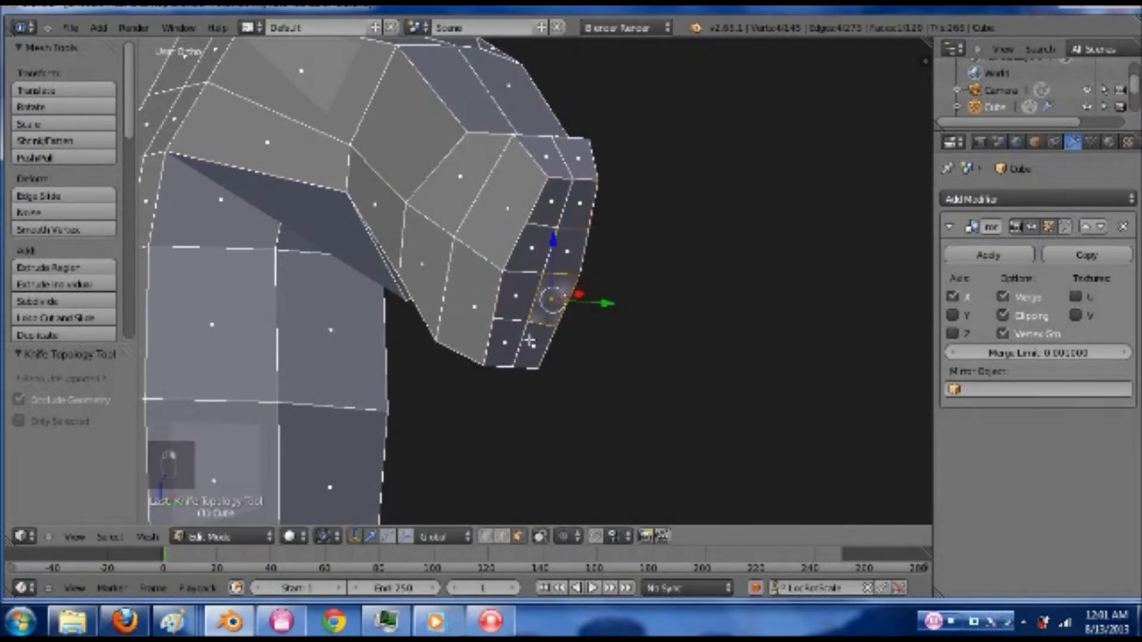
right_click(529, 341)
- Switch to vertex selection and edge-slide the five front-edge vertices of the hand's end back toward the wrist
key(ctrl+Tab)
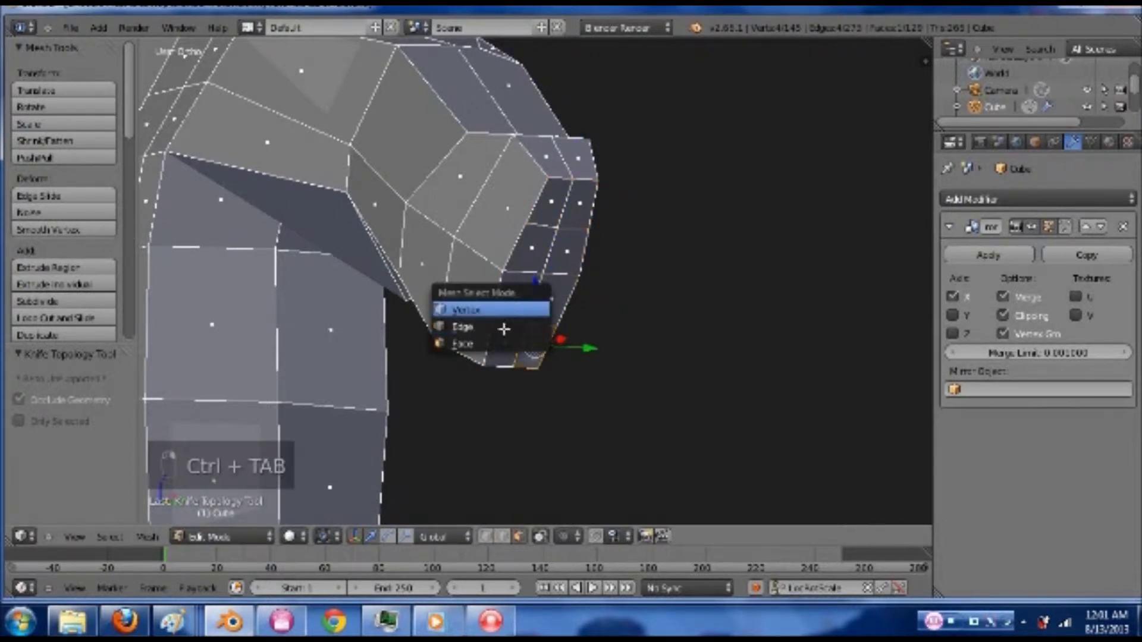
click(504, 310)
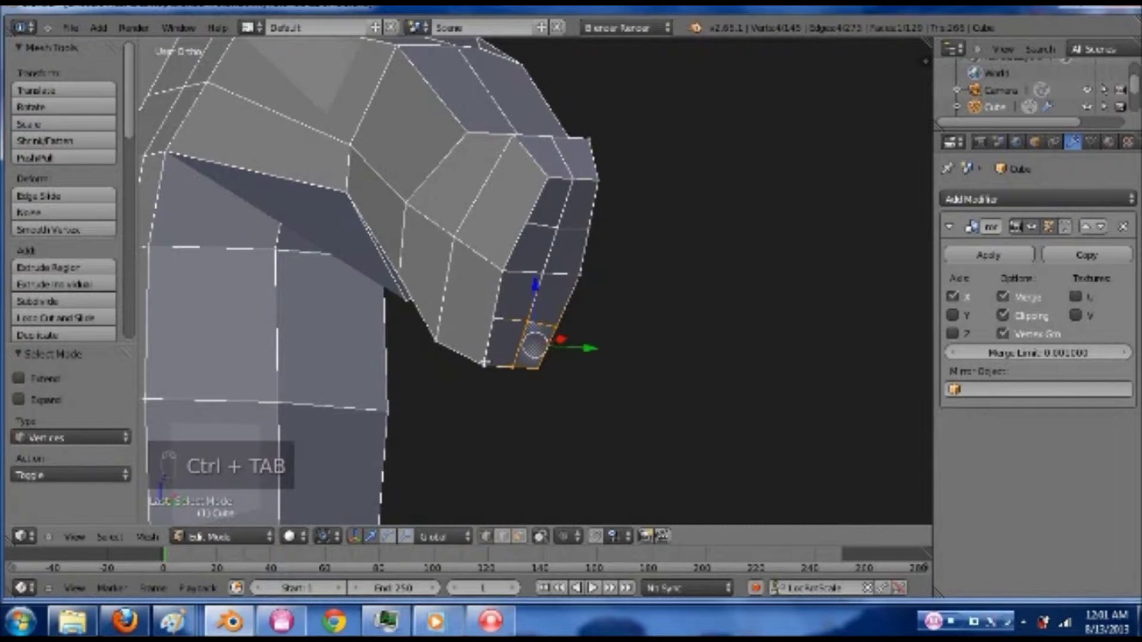
shift+right_click(512, 256)
shift+right_click(536, 216)
shift+right_click(546, 191)
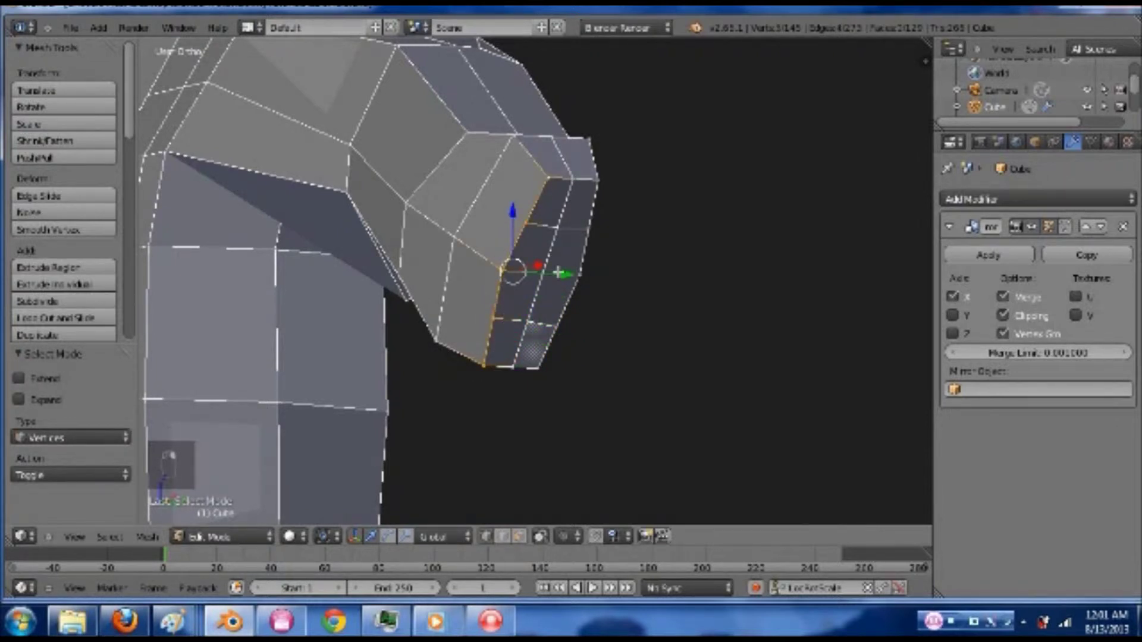
middle_drag(558, 272, 467, 266)
key(g)
key(g)
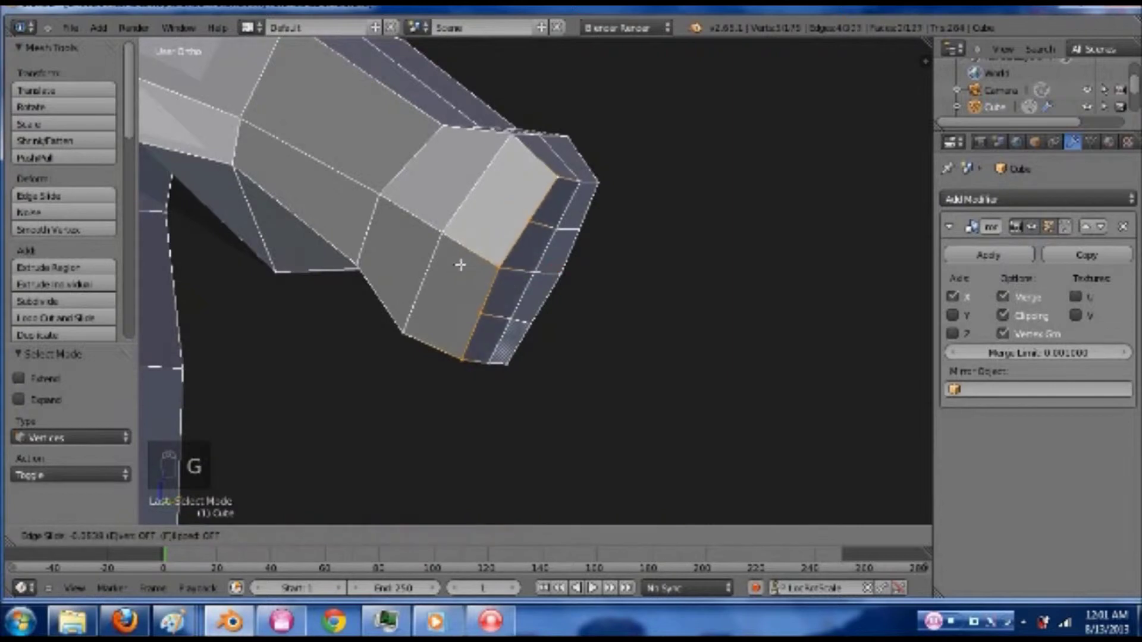
click(452, 260)
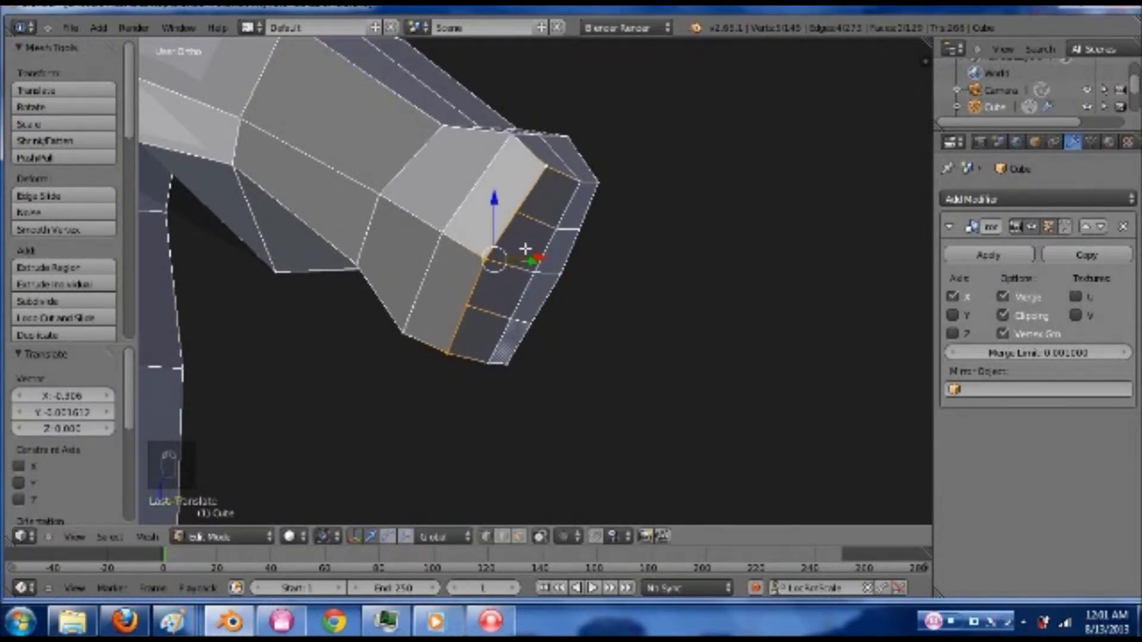
- Switch to face selection and select the first and third faces from the top in the back row of the hand's end
key(ctrl+Tab)
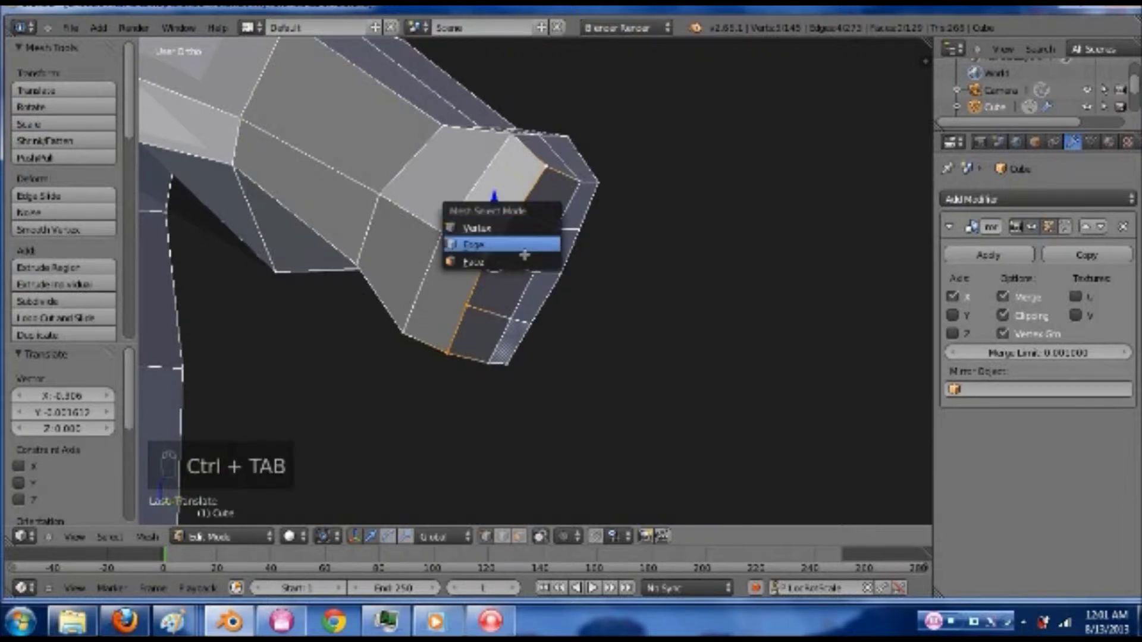
click(525, 261)
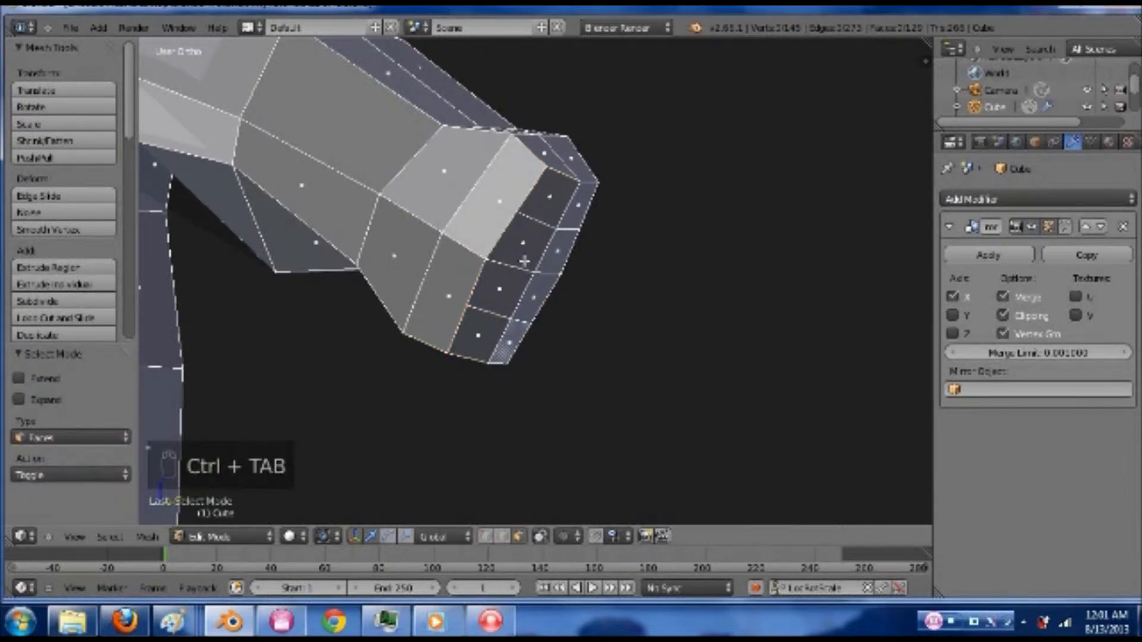
right_click(568, 231)
shift+right_click(559, 249)
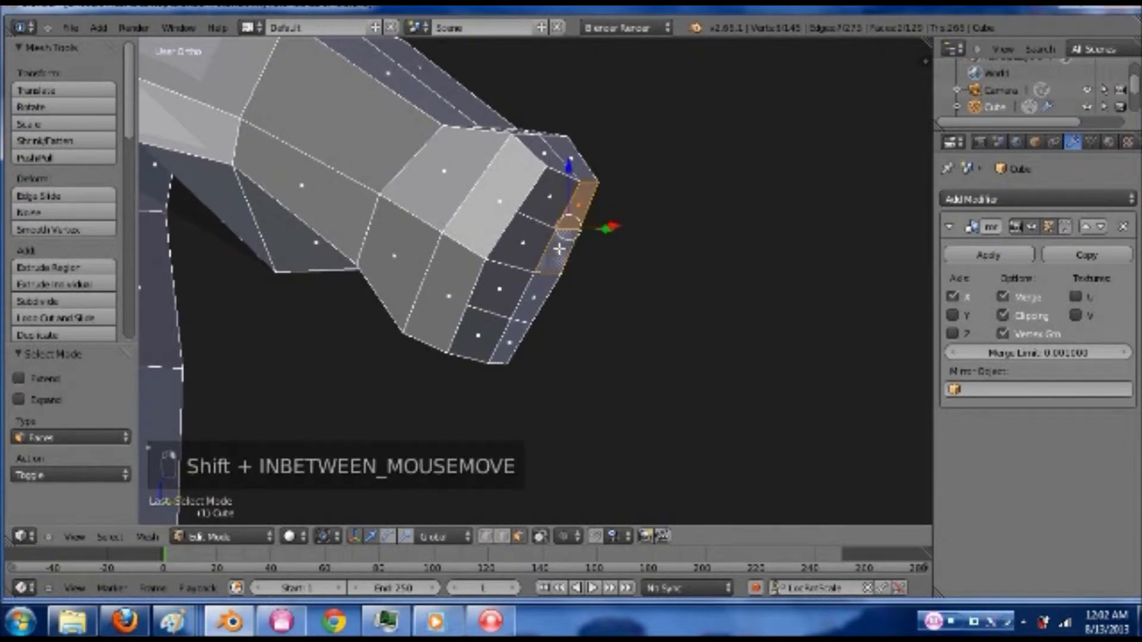
right_click(569, 208)
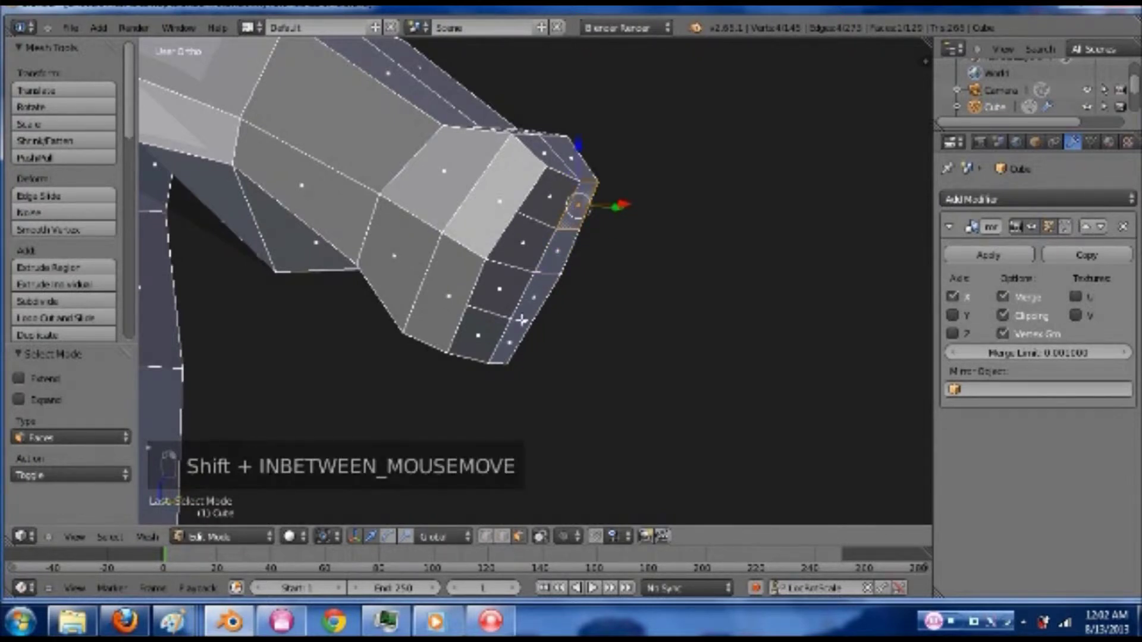
shift+right_click(532, 296)
shift+right_click(532, 297)
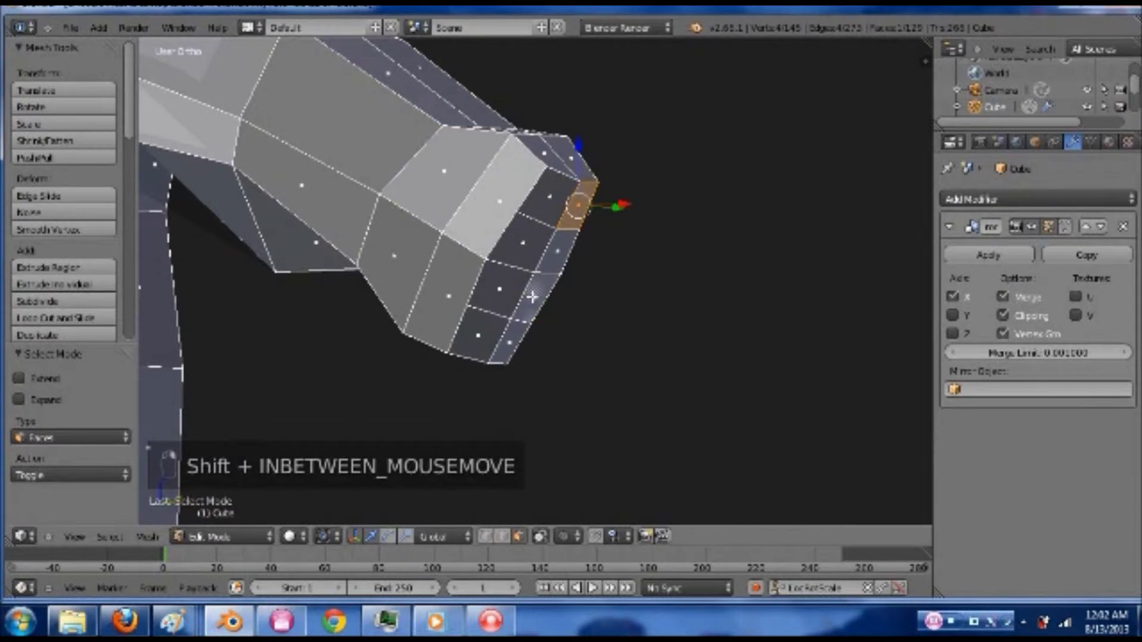
shift+right_click(534, 296)
- Switch to front view, sketch a bent finger outline below the hand with Grease Pencil, and erase the sketch
key(KP_1)
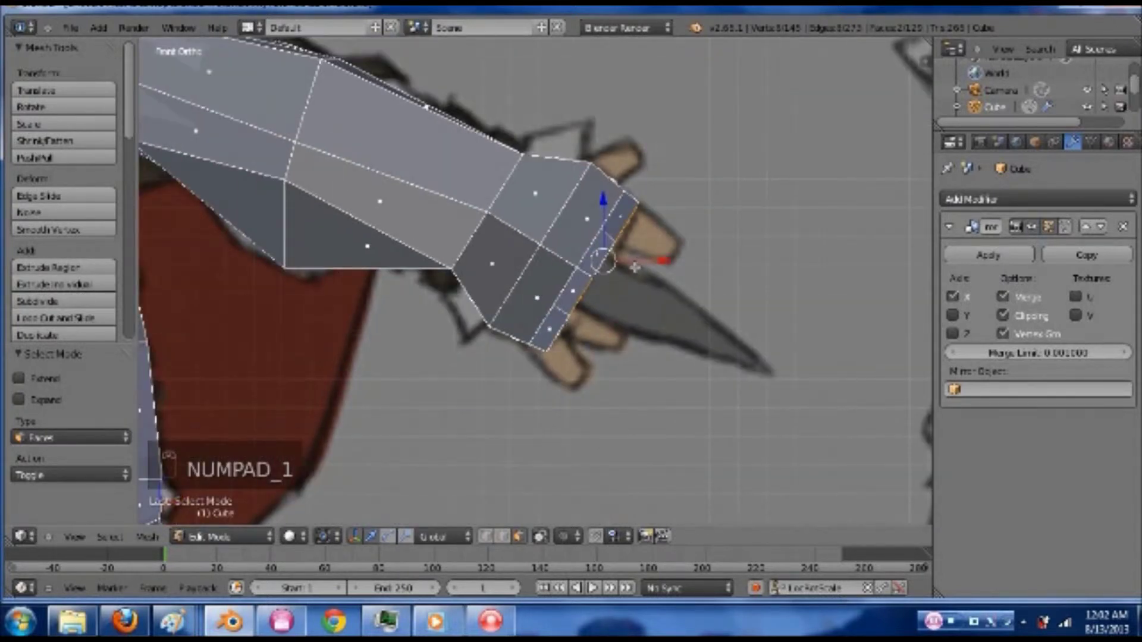
scroll(637, 251, down, 4)
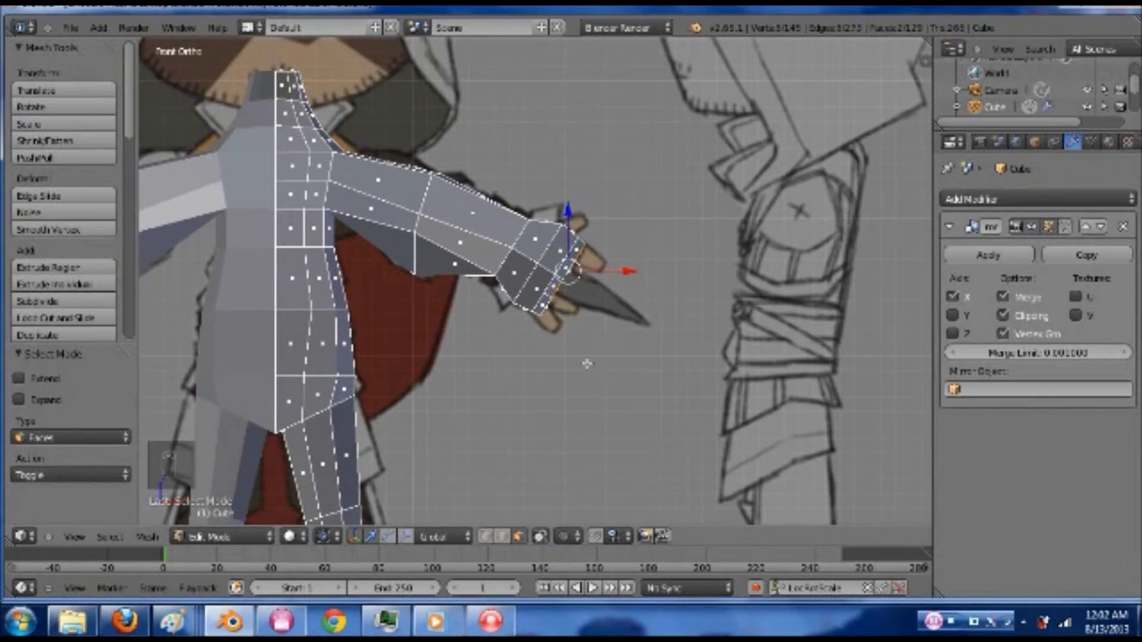
mouse_move(470, 418)
mouse_down()
mouse_move(540, 394)
mouse_move(591, 354)
mouse_move(593, 380)
mouse_move(554, 423)
mouse_move(524, 423)
mouse_up()
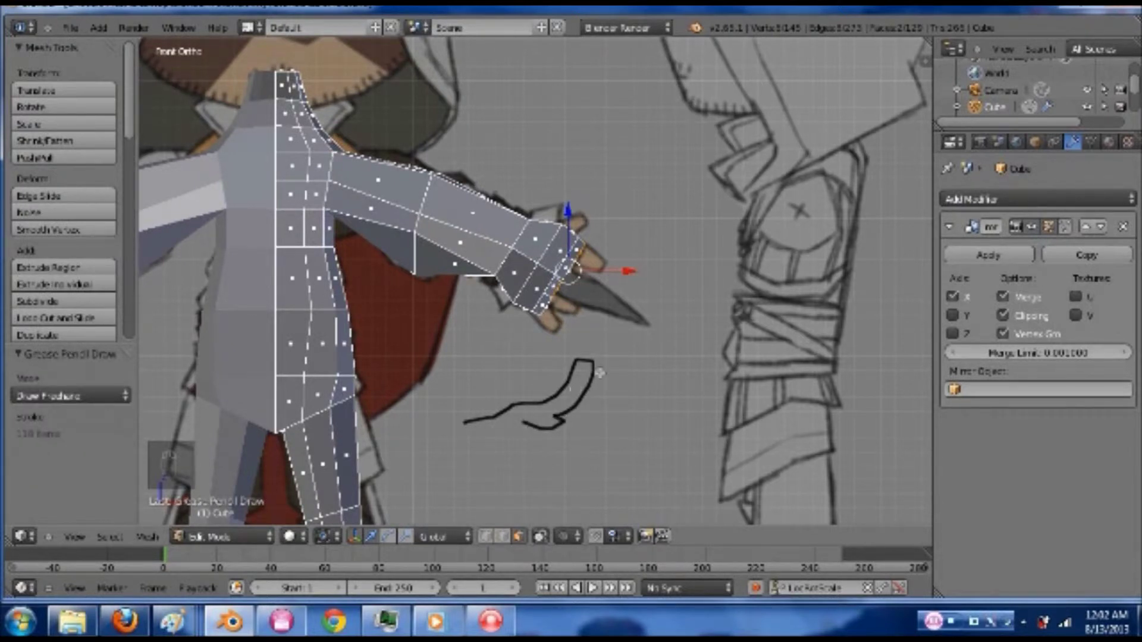
mouse_move(578, 368)
right_down()
mouse_move(587, 383)
mouse_move(560, 357)
mouse_move(585, 364)
mouse_move(543, 423)
mouse_move(470, 416)
right_up()
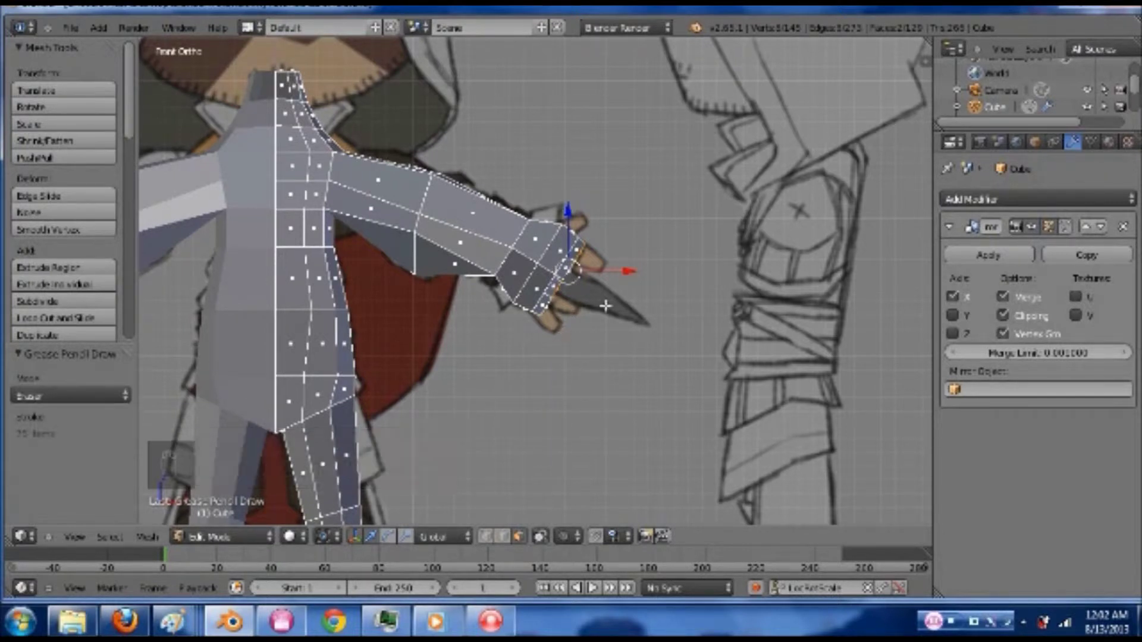
- Extrude the two selected hand end faces outward by about 0.30 in X and -0.19 in Z to form two fingers
scroll(630, 331, up, 3)
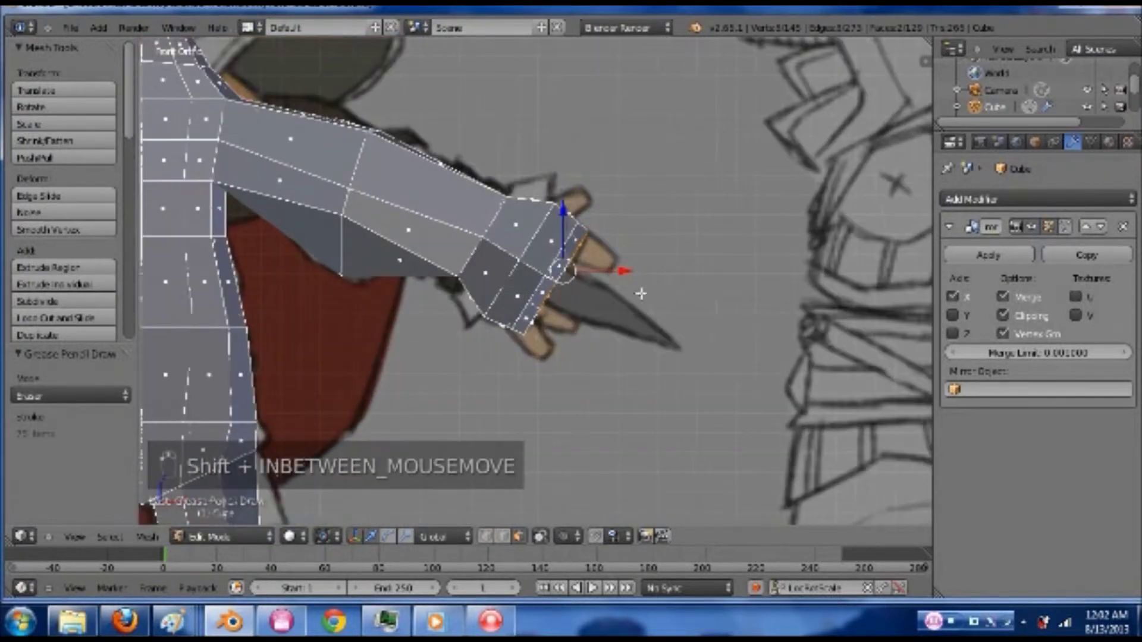
key(e)
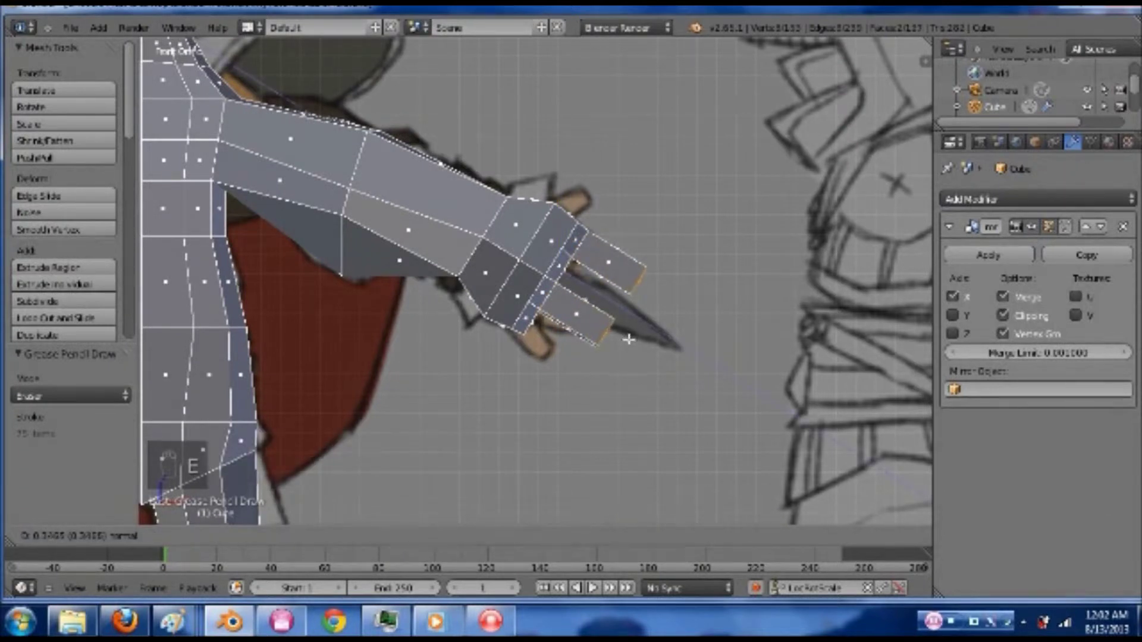
click(624, 336)
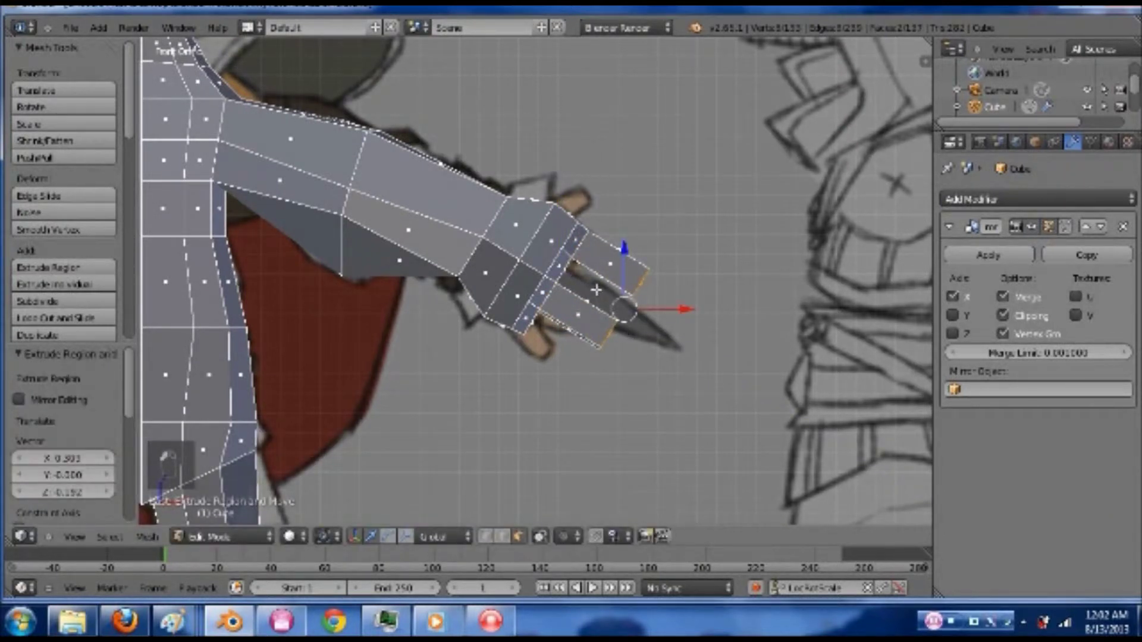
- Add a centred edge loop across each of the two extruded fingers
key(ctrl+r)
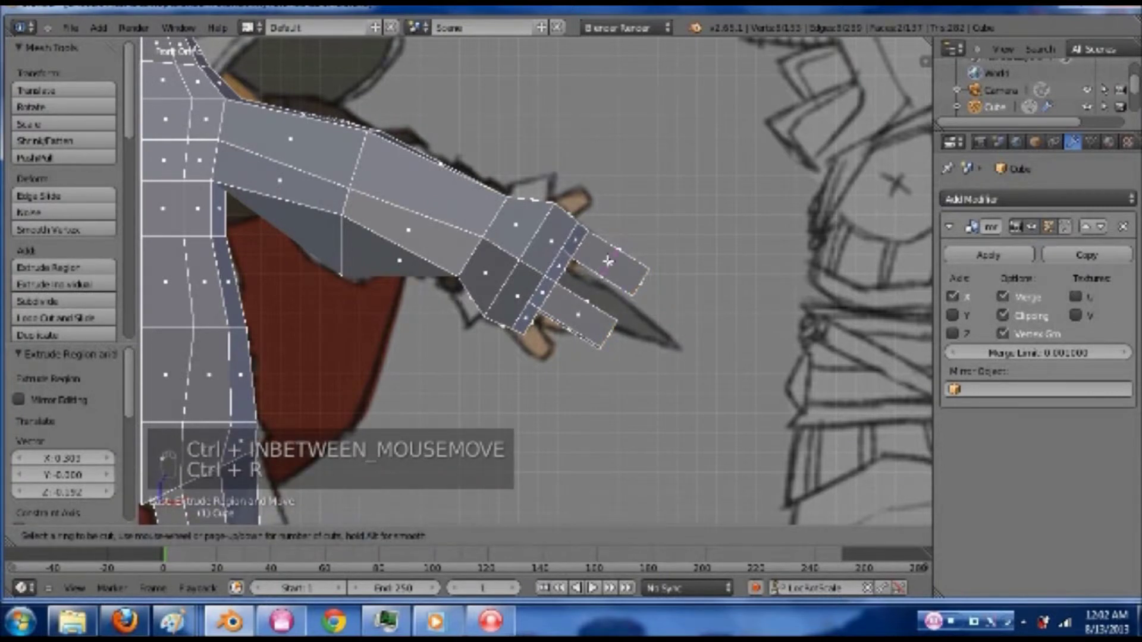
click(607, 260)
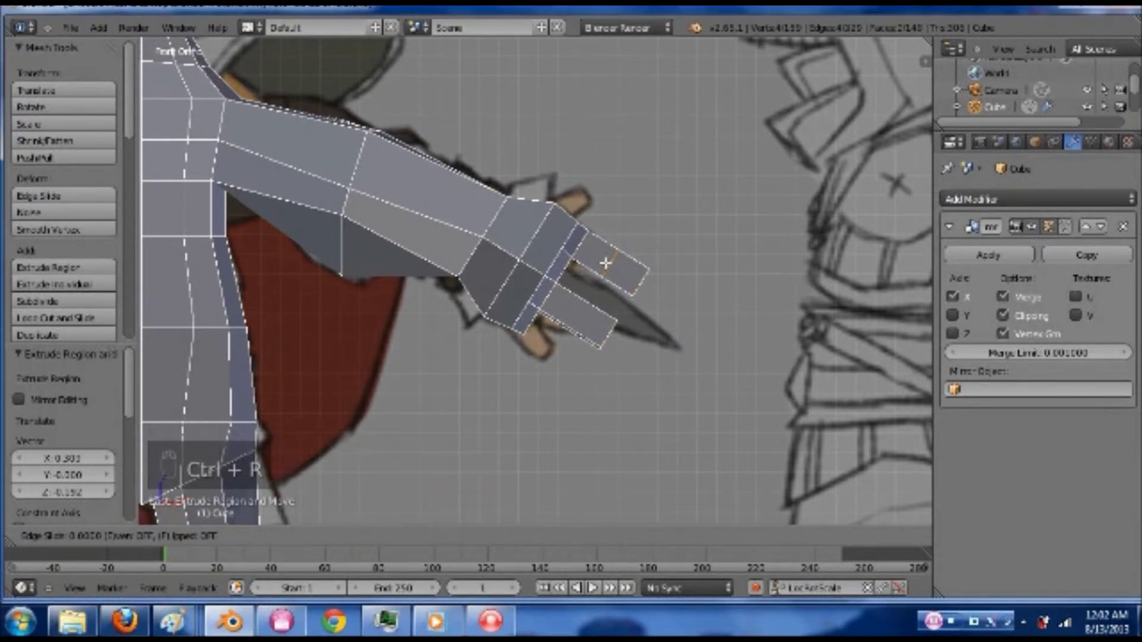
right_click(607, 260)
key(ctrl+r)
click(579, 304)
right_click(578, 304)
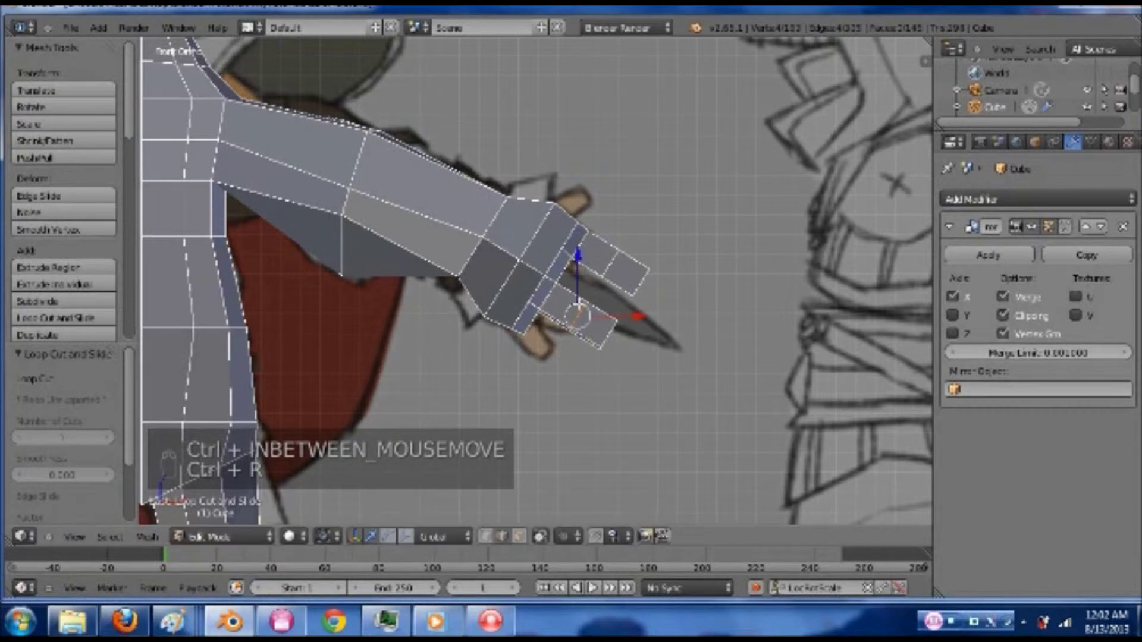
- Extrude the second and fourth faces from the top in the hand end's back row by about 0.357 in X and -0.222 in Z
key(ctrl+Tab)
click(614, 316)
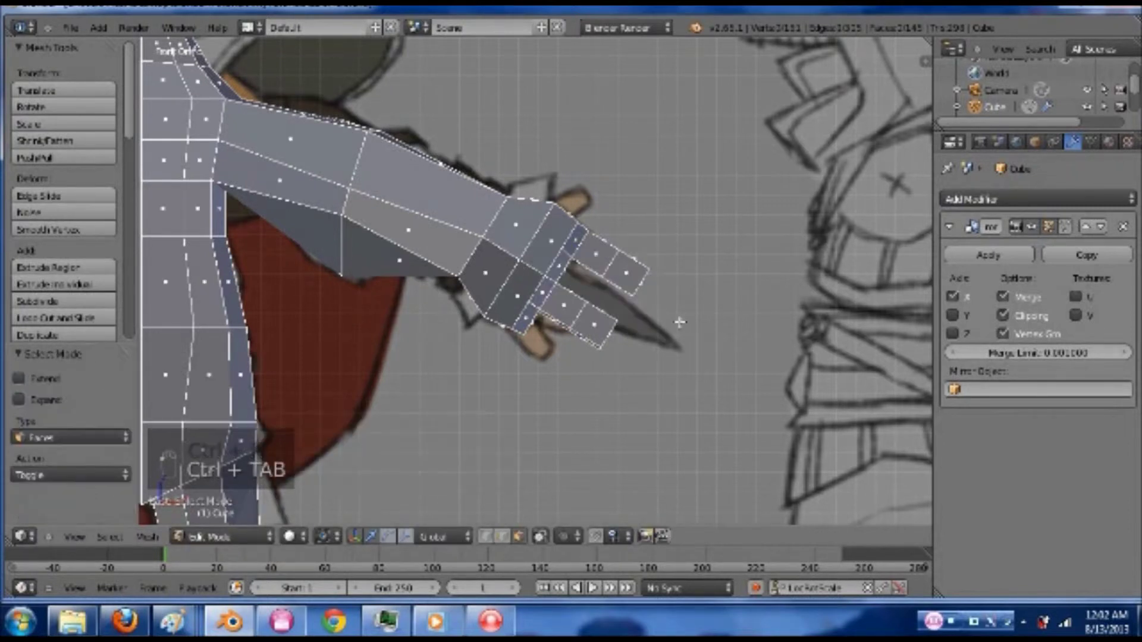
middle_drag(652, 319, 618, 314)
scroll(595, 263, up, 2)
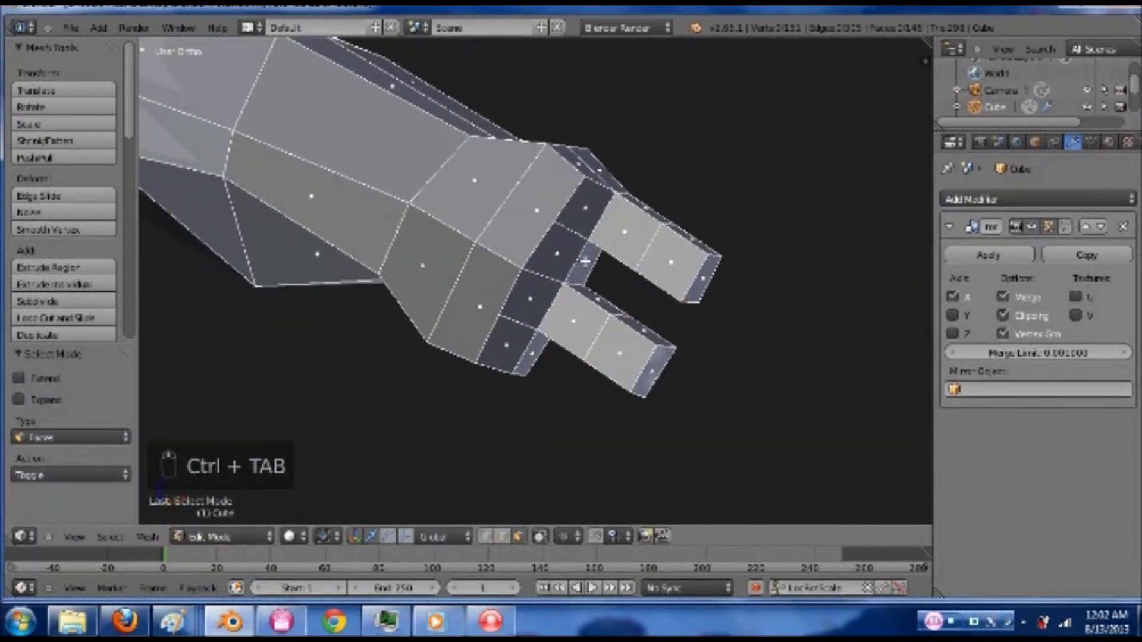
right_click(585, 261)
shift+right_click(533, 353)
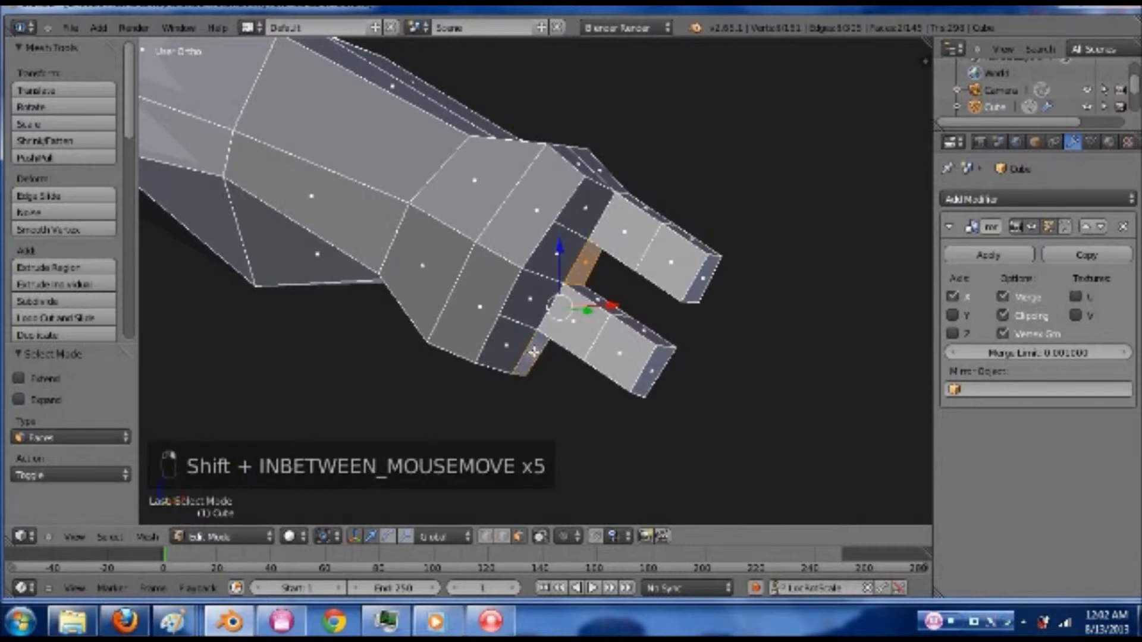
key(KP_1)
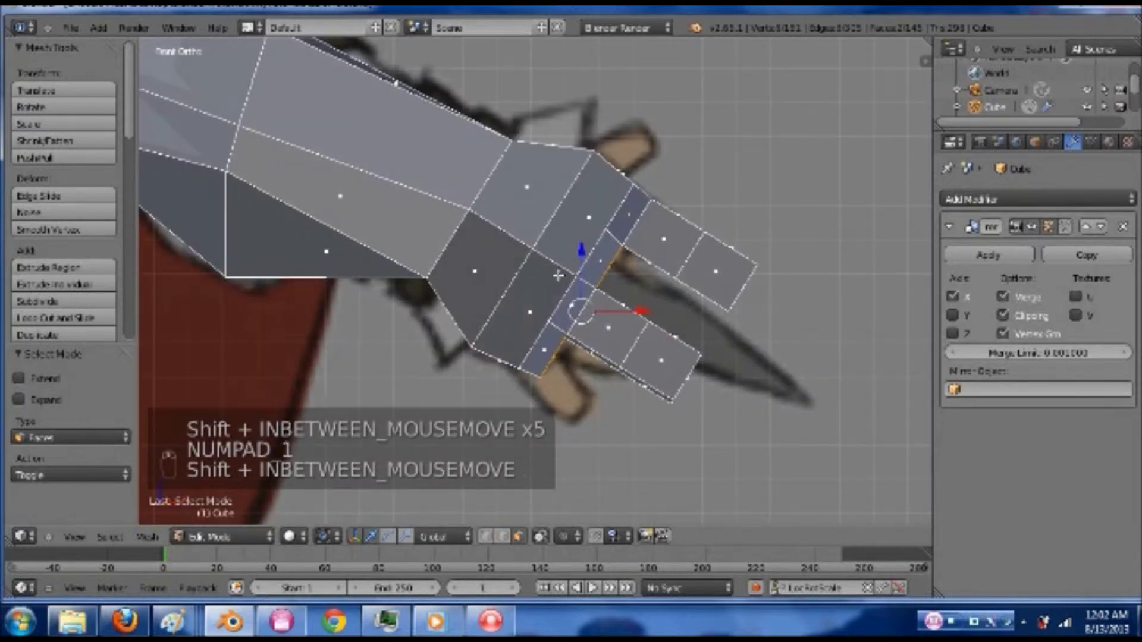
shift+middle_drag(613, 304, 557, 275)
key(e)
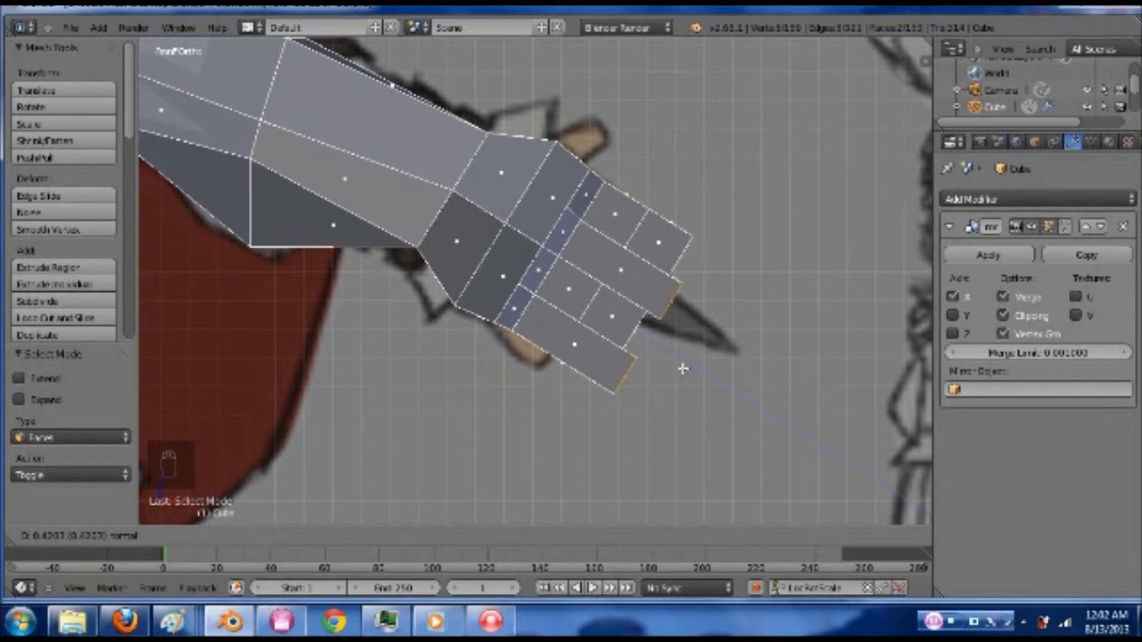
click(683, 370)
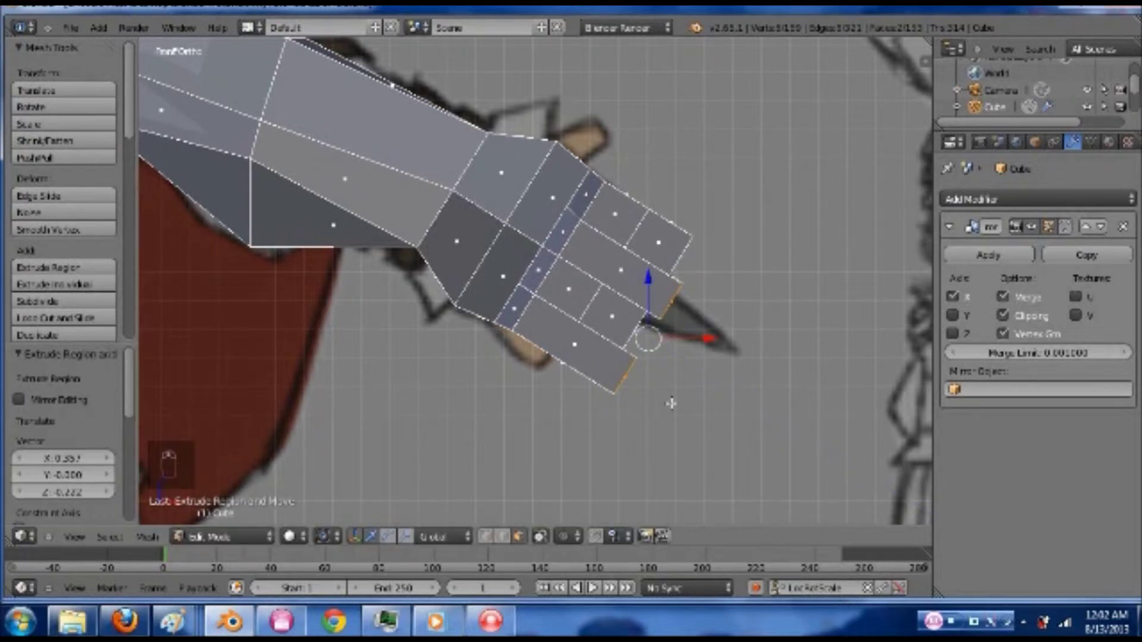
- Add a centred edge loop across the second finger from the top
key(ctrl+r)
click(626, 273)
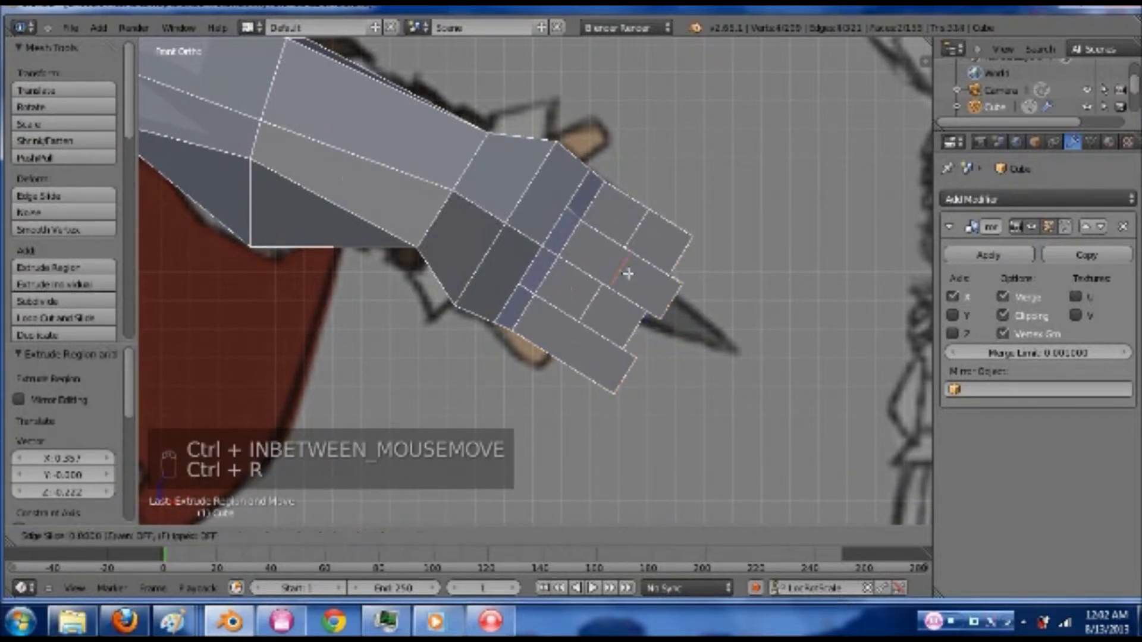
click(620, 266)
key(ctrl+r)
click(578, 336)
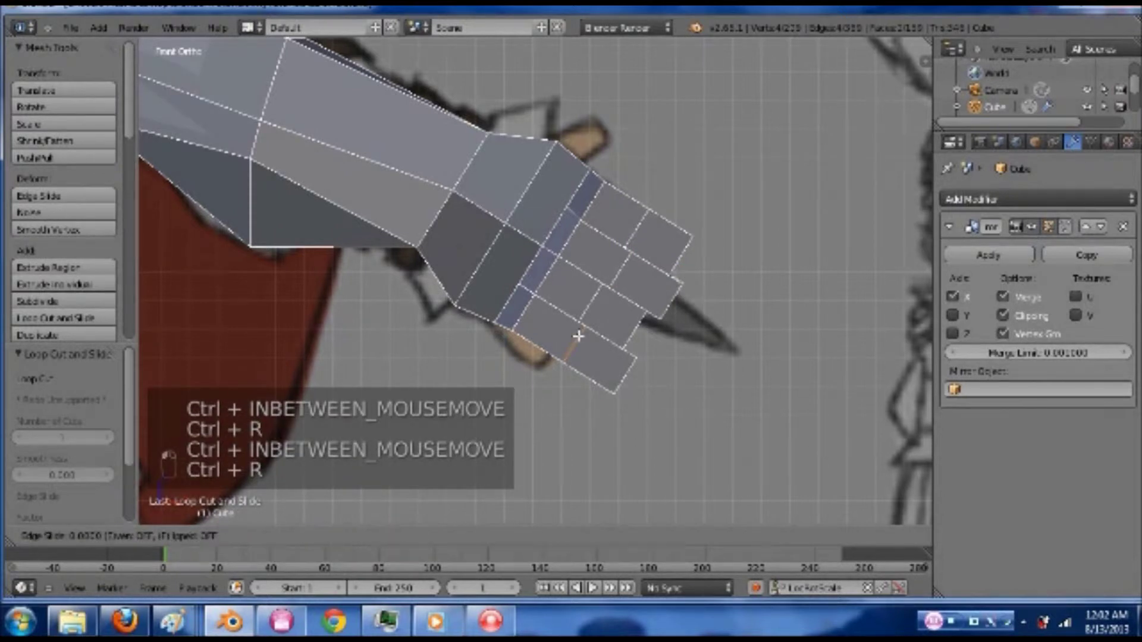
click(578, 336)
key(ctrl+z)
- Shorten the lowest finger by edge-sliding its end face back toward the palm by a factor of about 0.295
key(ctrl+Tab)
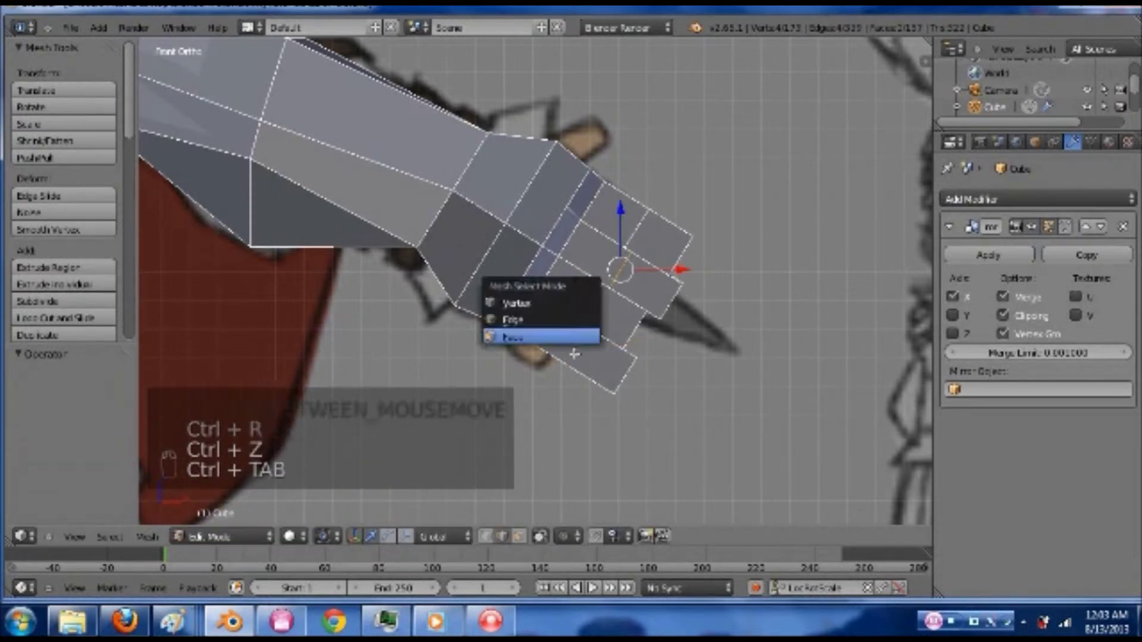
click(572, 334)
middle_drag(622, 357, 607, 366)
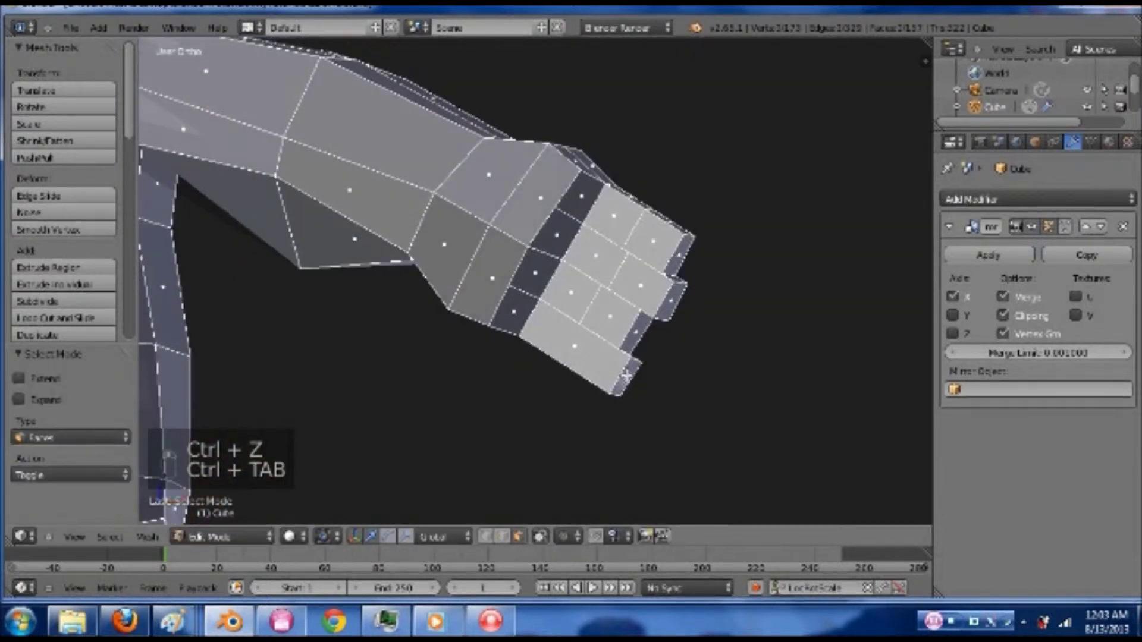
key(KP_1)
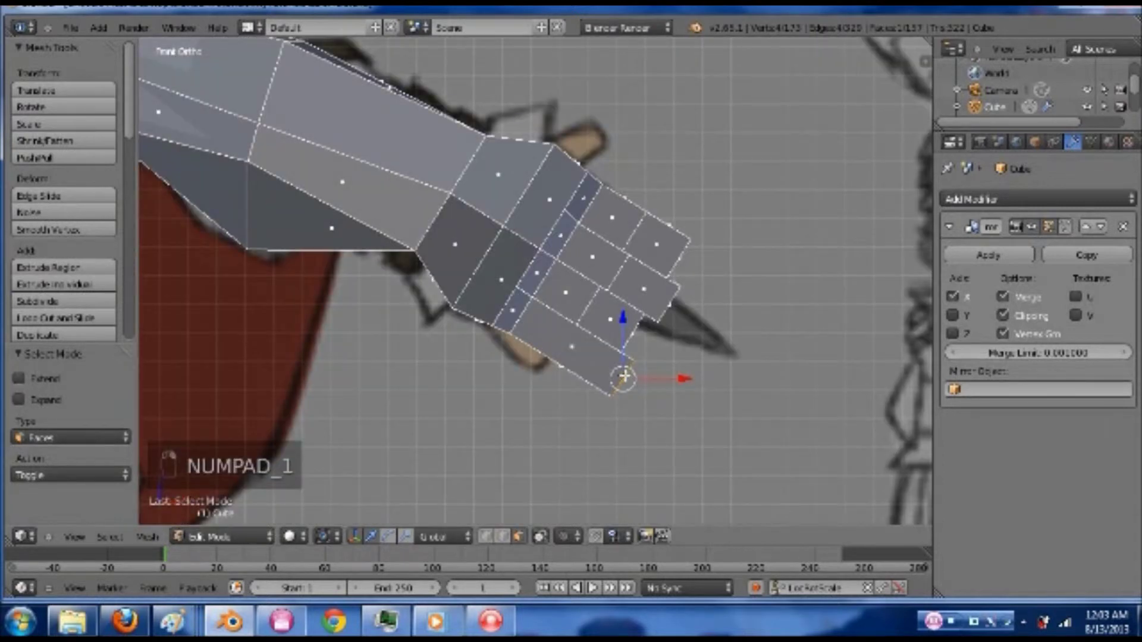
key(g)
key(g)
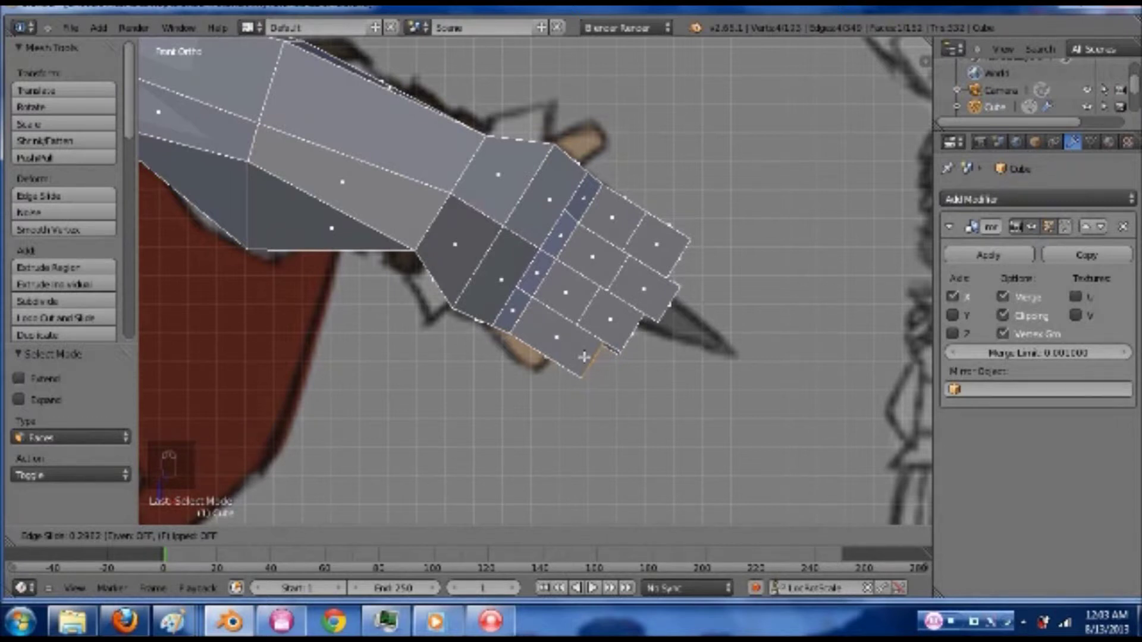
click(584, 357)
- Add a centred edge loop across the shortened lowest finger
key(ctrl+r)
click(545, 334)
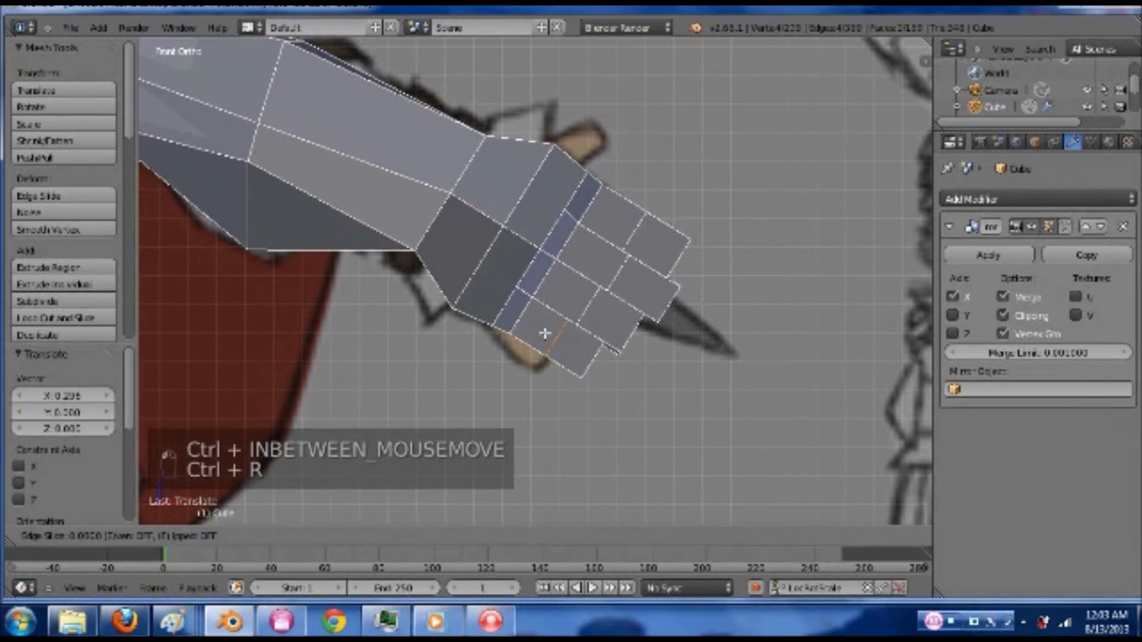
right_click(545, 334)
- Extrude the two back-row faces on the hand's upper side by about 0.047 in X and 0.110 in Z to start the thumb
scroll(566, 345, down, 2)
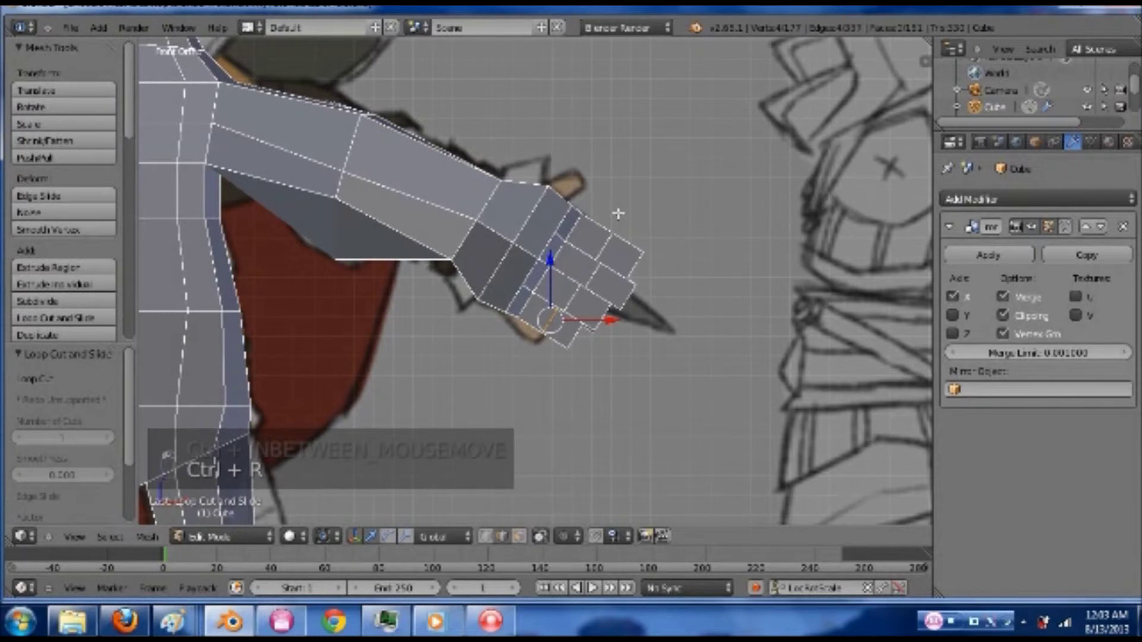
shift+middle_drag(616, 216, 615, 282)
mouse_move(592, 332)
middle_down()
mouse_move(586, 342)
mouse_move(576, 323)
middle_up()
key(ctrl+Tab)
click(571, 319)
scroll(576, 309, up, 2)
right_click(579, 281)
shift+right_click(542, 246)
shift+right_click(542, 247)
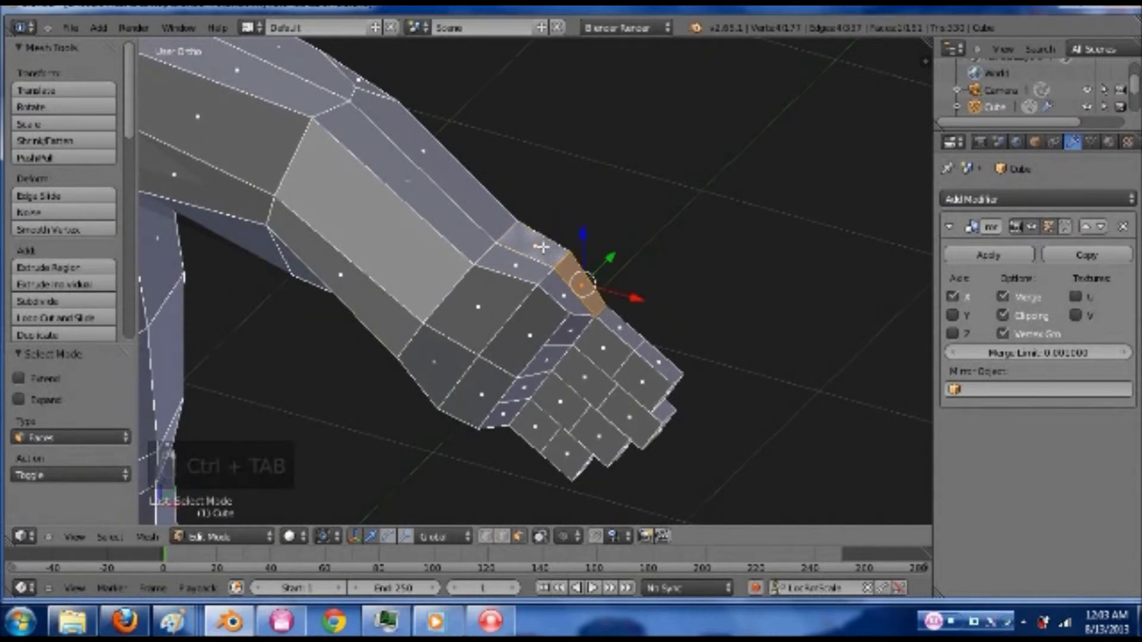
shift+right_click(542, 247)
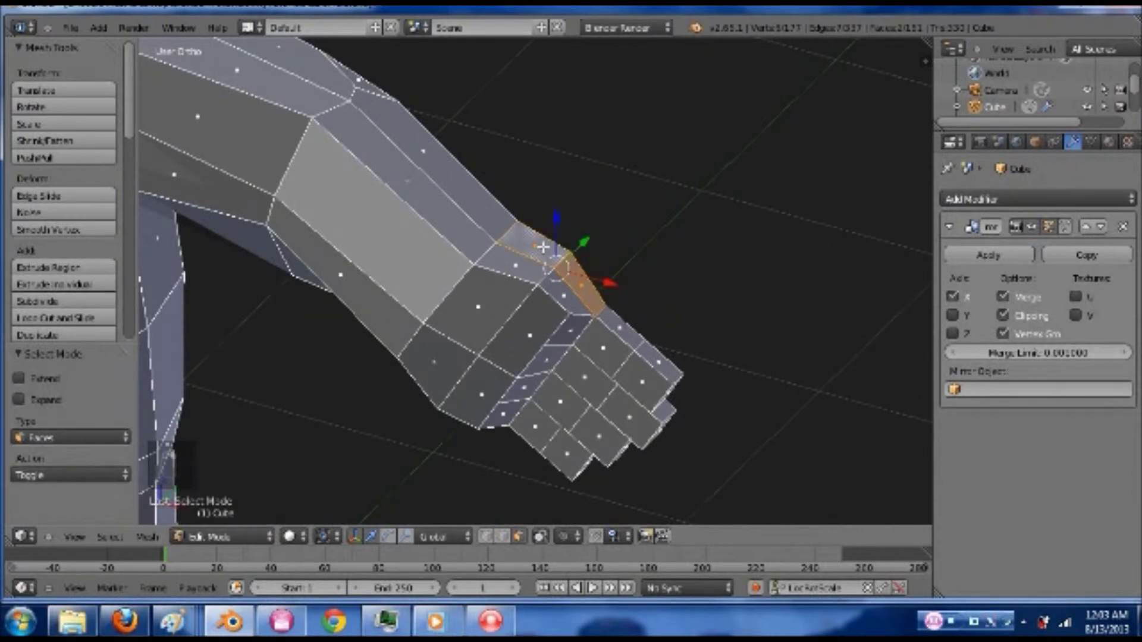
key(KP_1)
shift+middle_drag(623, 265, 548, 326)
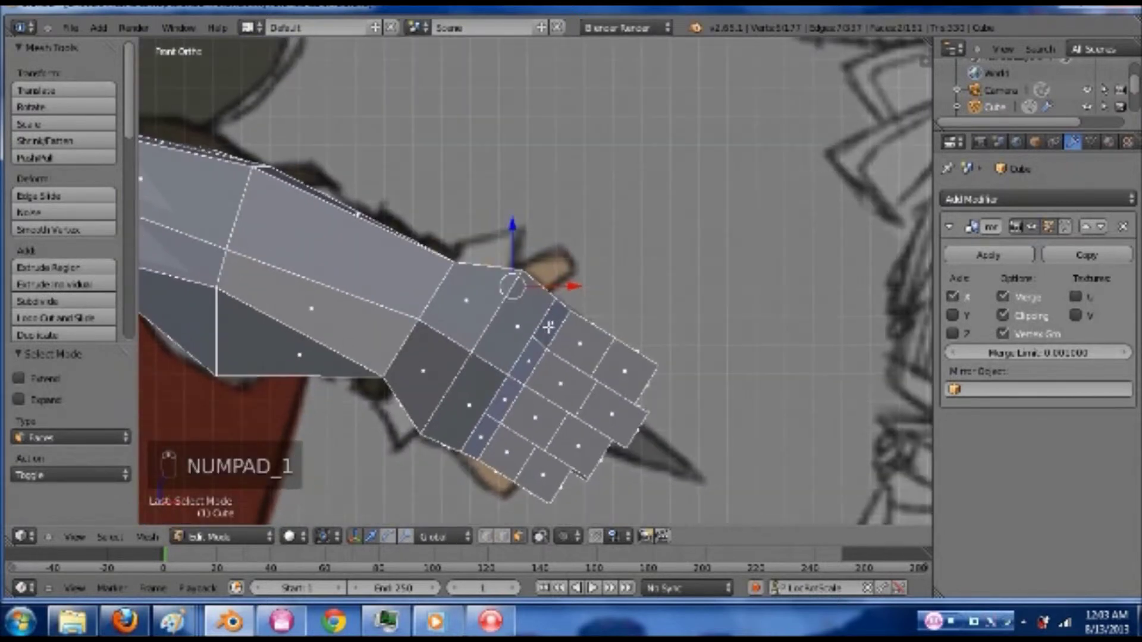
key(e)
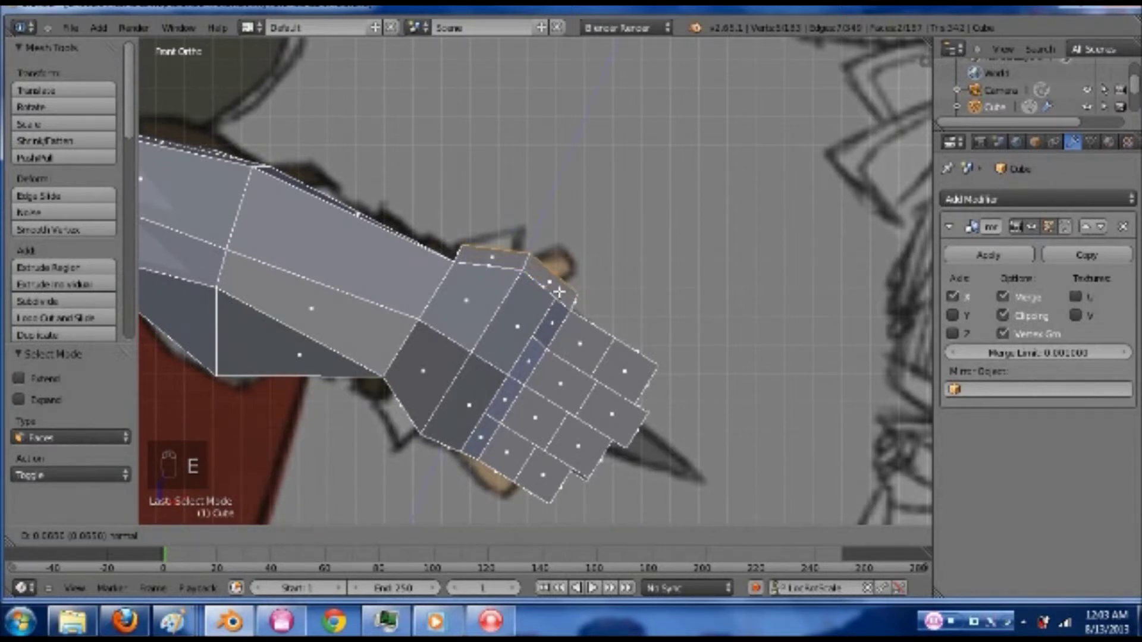
click(560, 289)
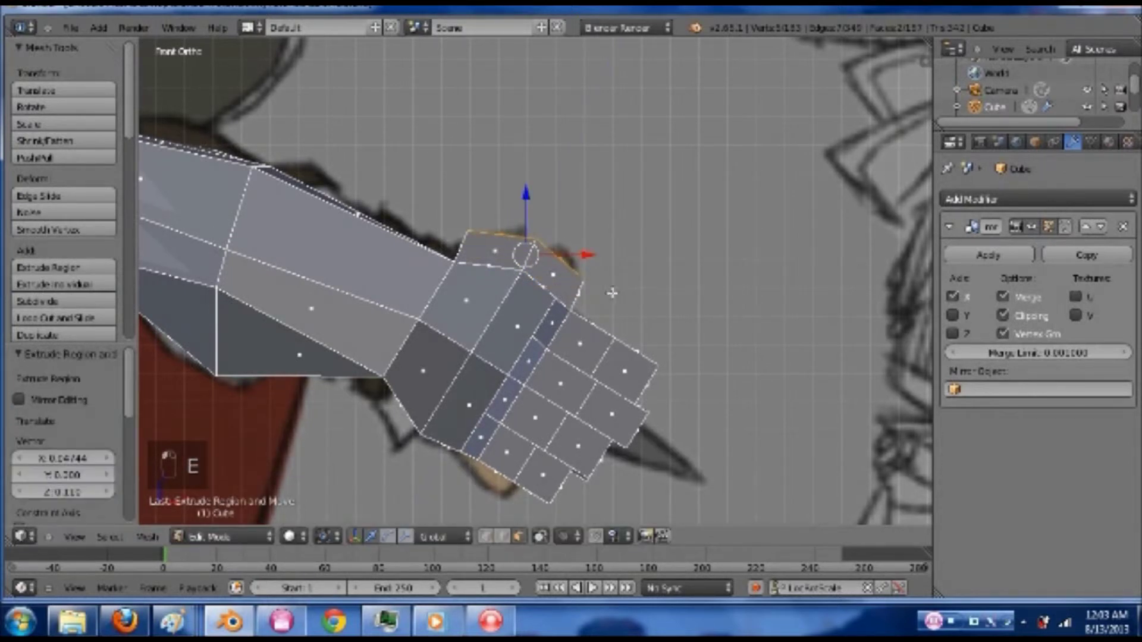
- Switch to vertex selection and move the three front vertices of the wrist edge by about 0.111 along Y
key(ctrl+Tab)
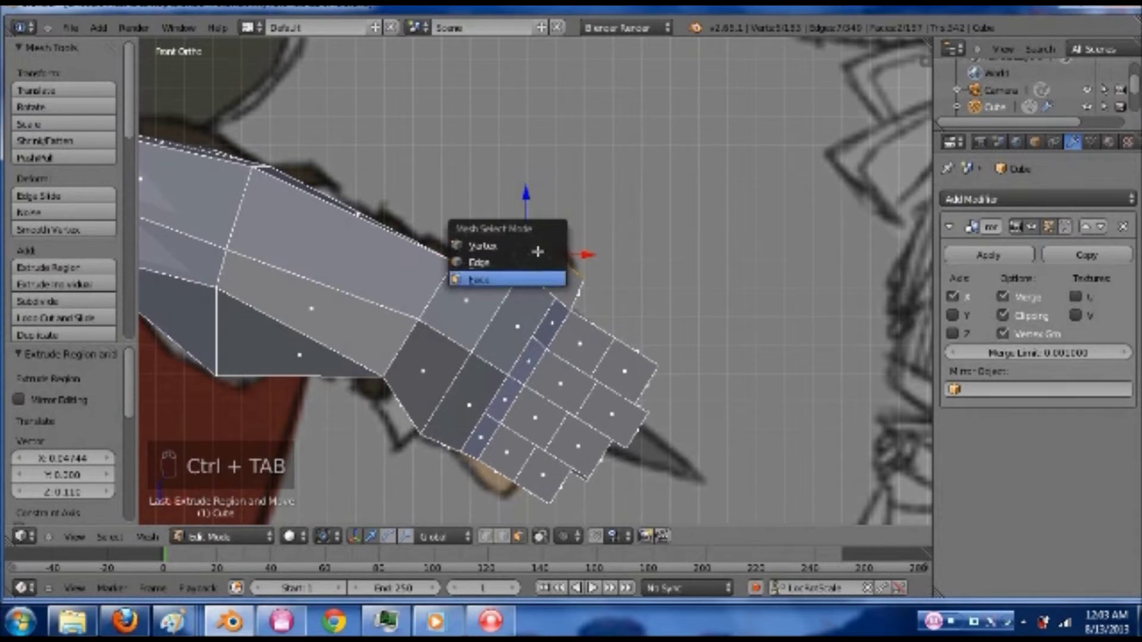
click(535, 245)
middle_drag(535, 245, 539, 277)
scroll(539, 277, up, 2)
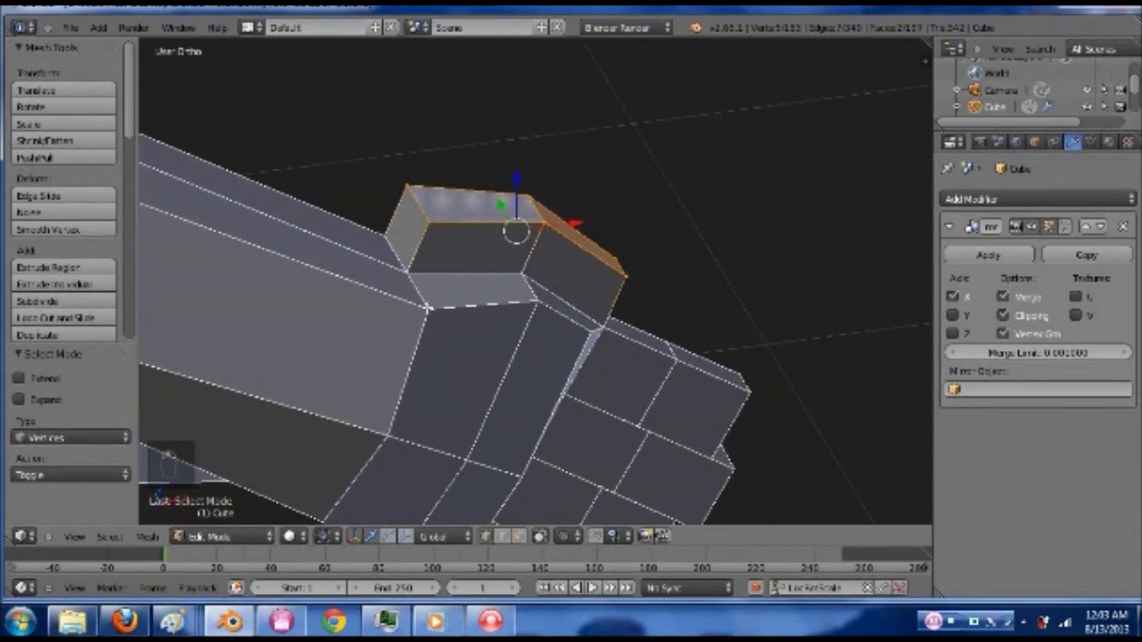
right_click(427, 308)
shift+middle_drag(466, 354, 530, 269)
shift+right_click(443, 357)
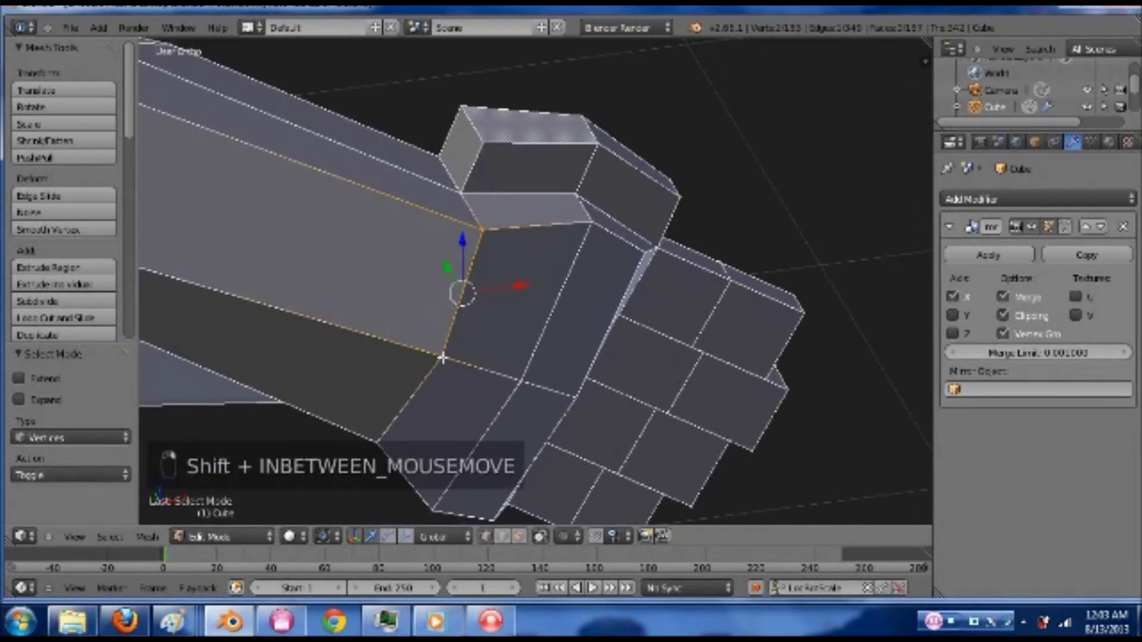
shift+right_click(375, 438)
middle_drag(515, 381, 464, 262)
key(g)
key(y)
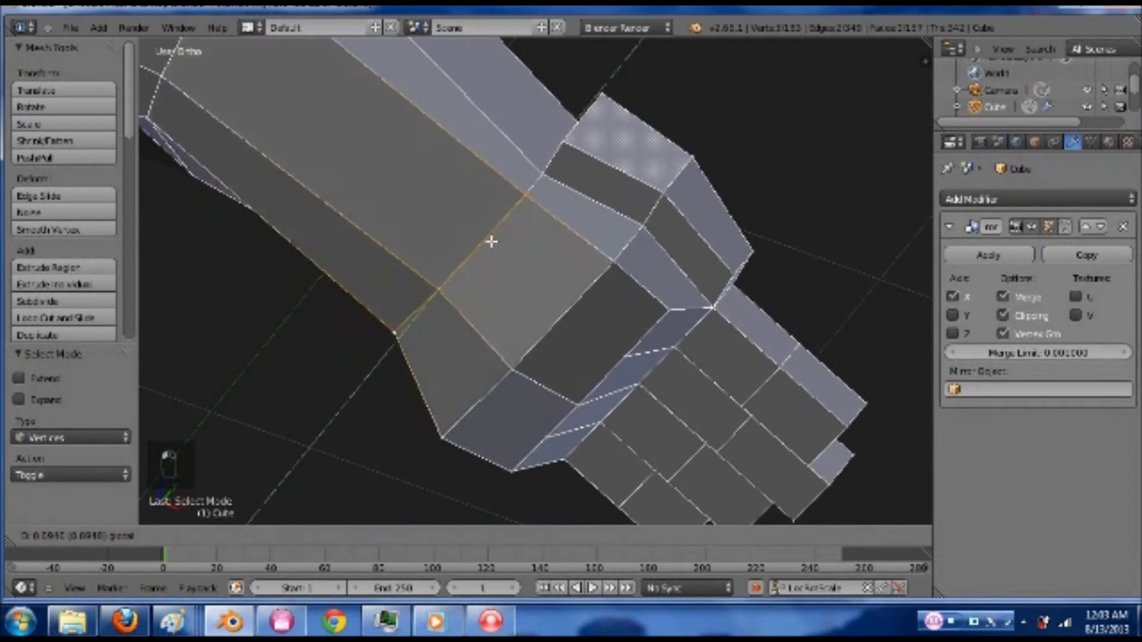
click(499, 237)
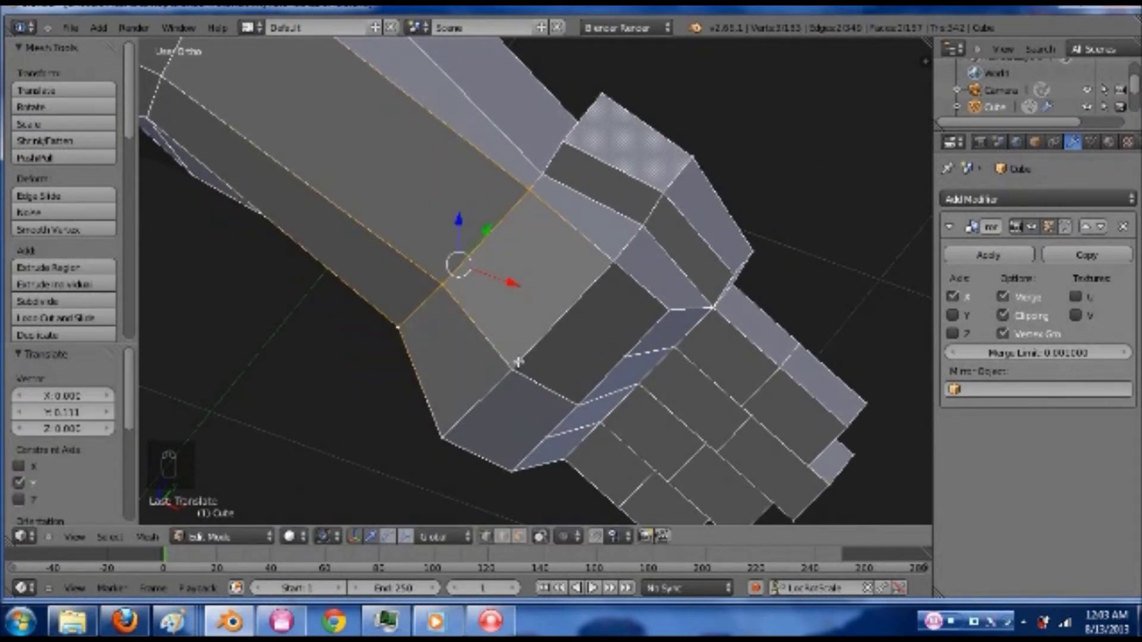
right_click(518, 361)
middle_drag(599, 356, 575, 349)
key(g)
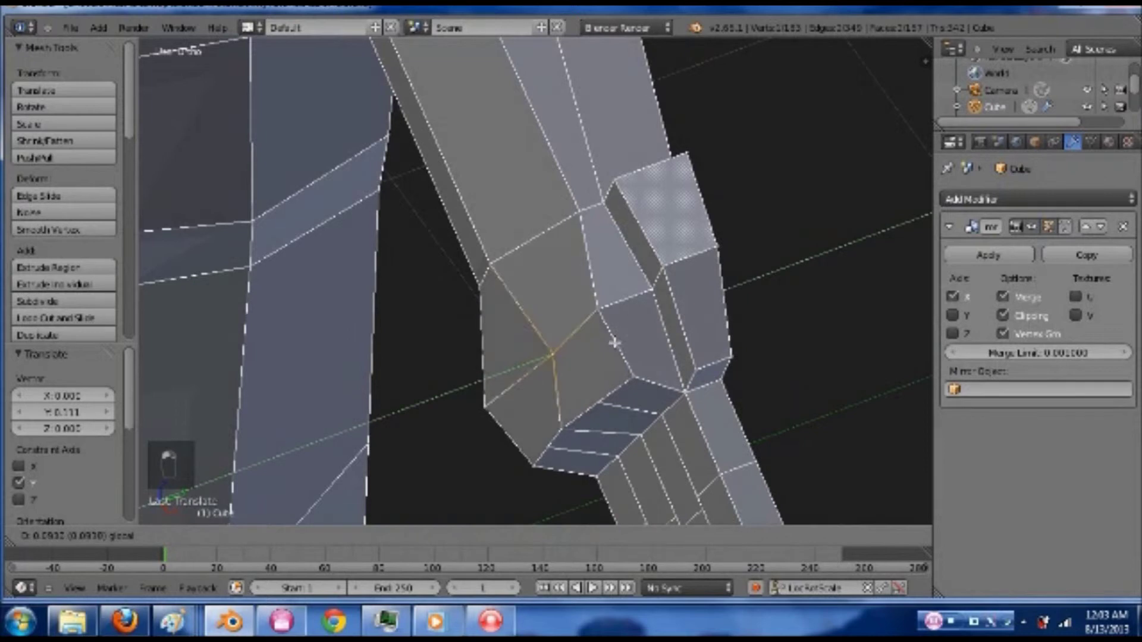
click(616, 338)
key(ctrl+z)
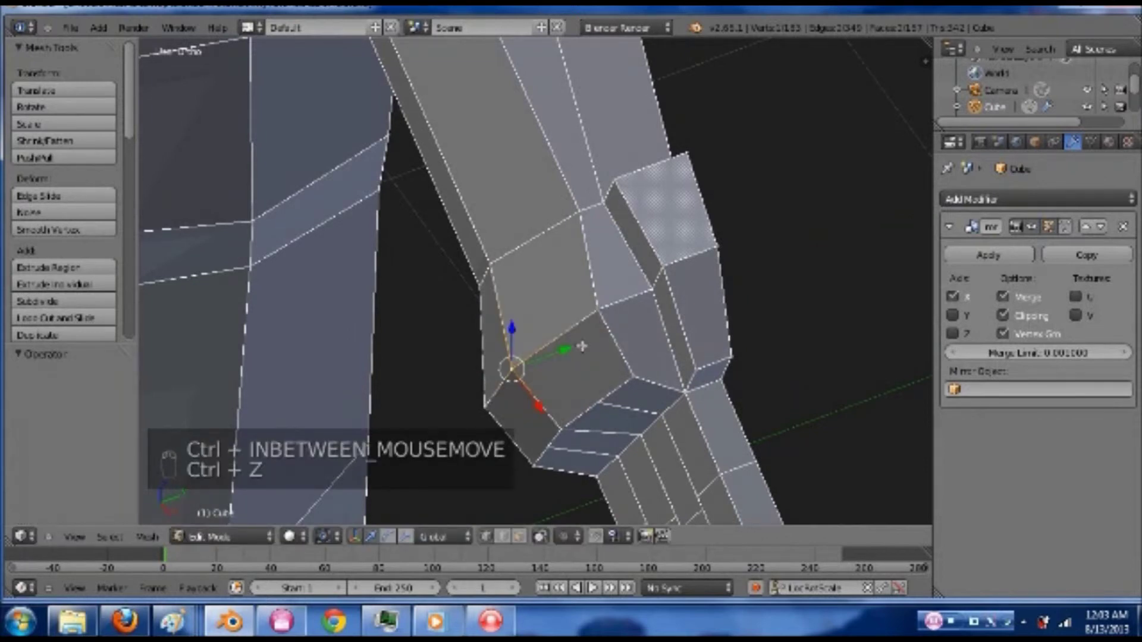
- Edge-slide the front row of five vertices at the palm's end toward the fingers by a factor of about 0.574
middle_drag(581, 346, 602, 304)
right_click(615, 314)
shift+right_click(593, 362)
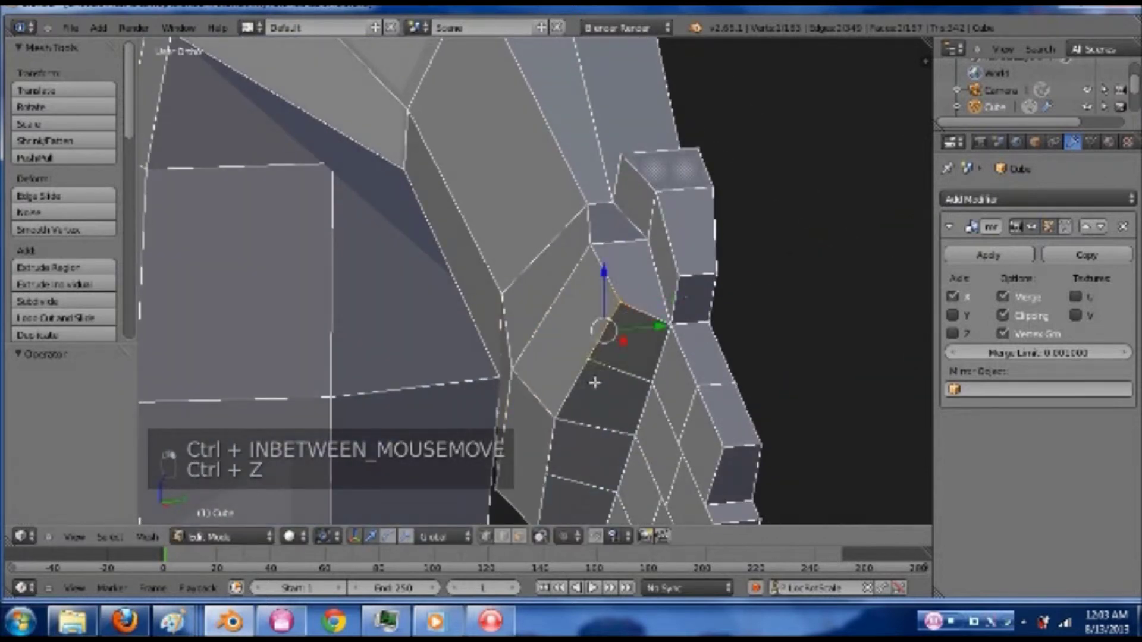
shift+middle_drag(595, 380, 657, 262)
shift+right_click(627, 309)
shift+right_click(621, 309)
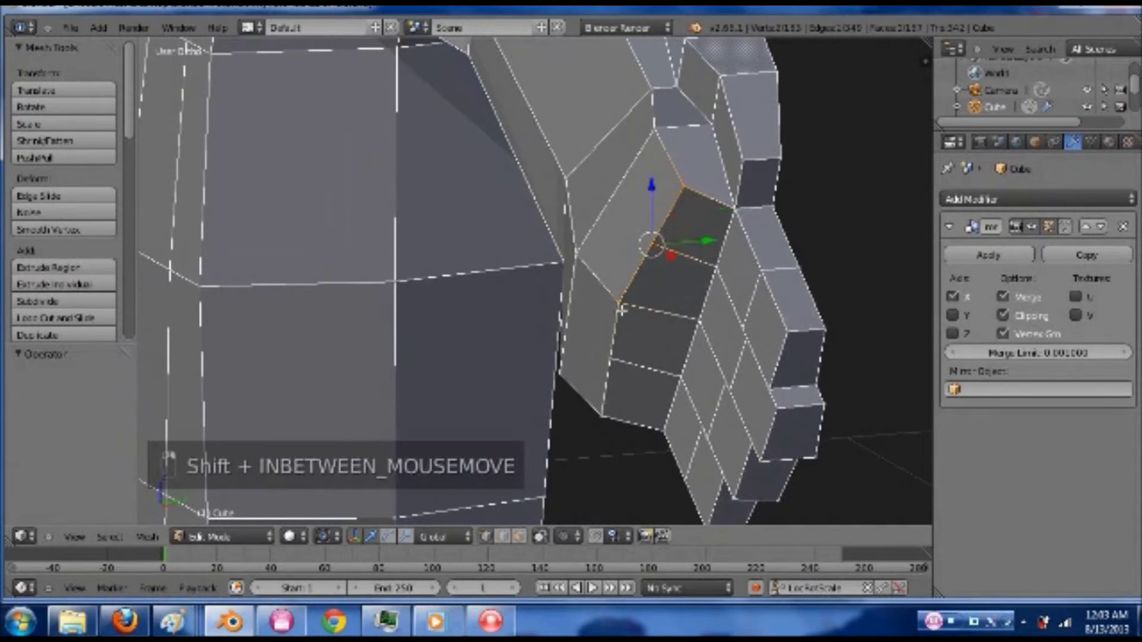
shift+right_click(619, 373)
shift+right_click(611, 408)
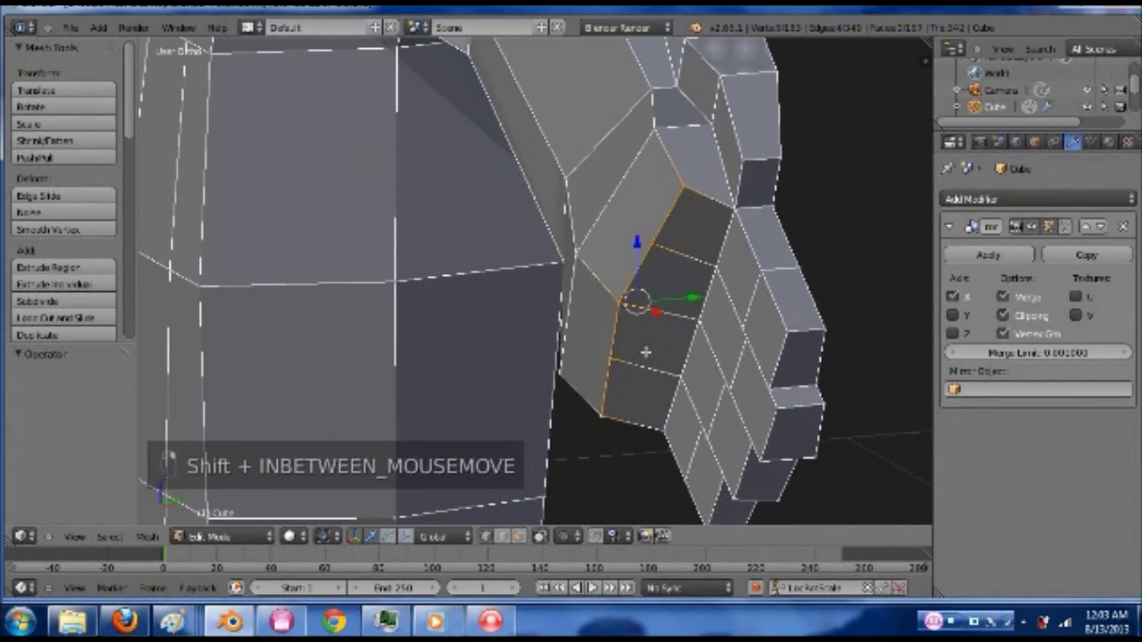
key(g)
key(g)
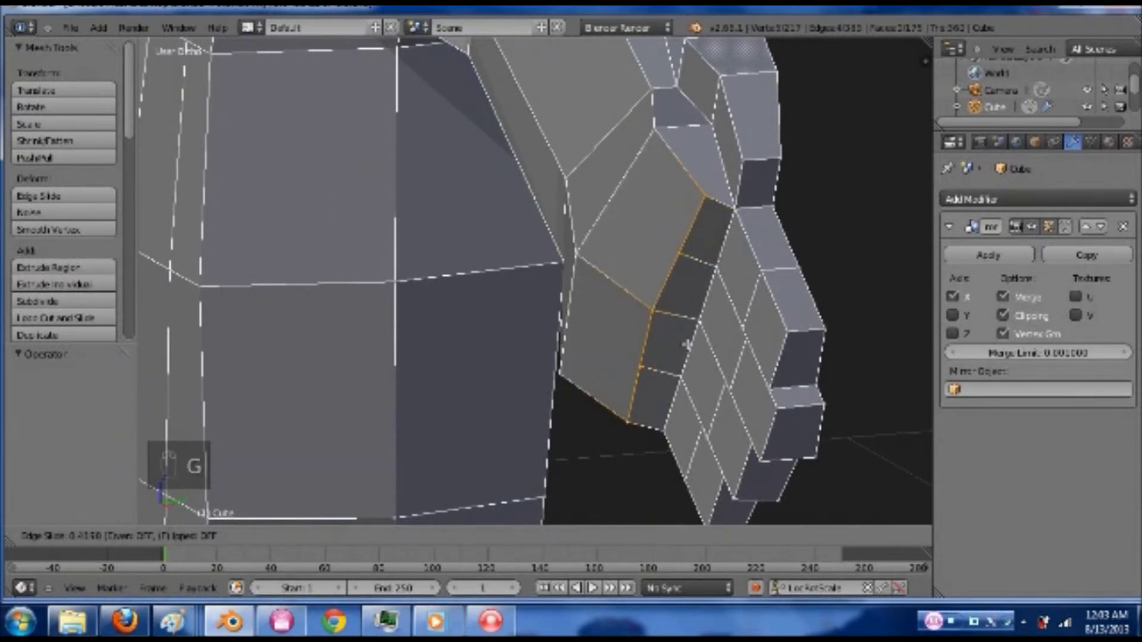
click(694, 345)
- Move the three front vertices across the middle of the palm by about 0.078 along Y
right_click(659, 132)
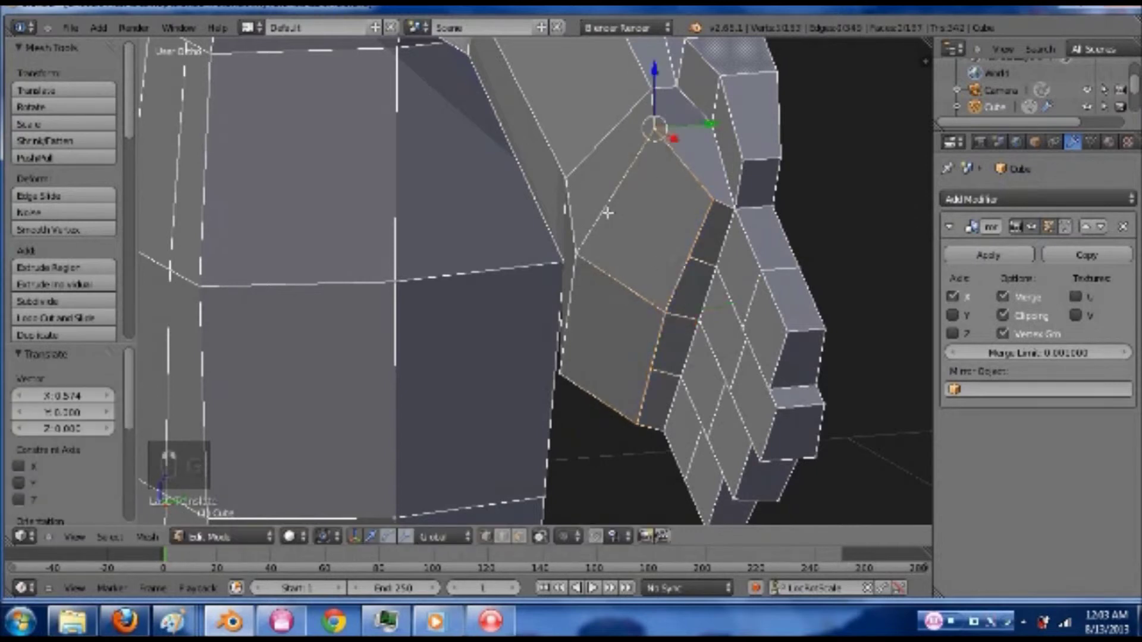
shift+middle_drag(607, 212, 533, 372)
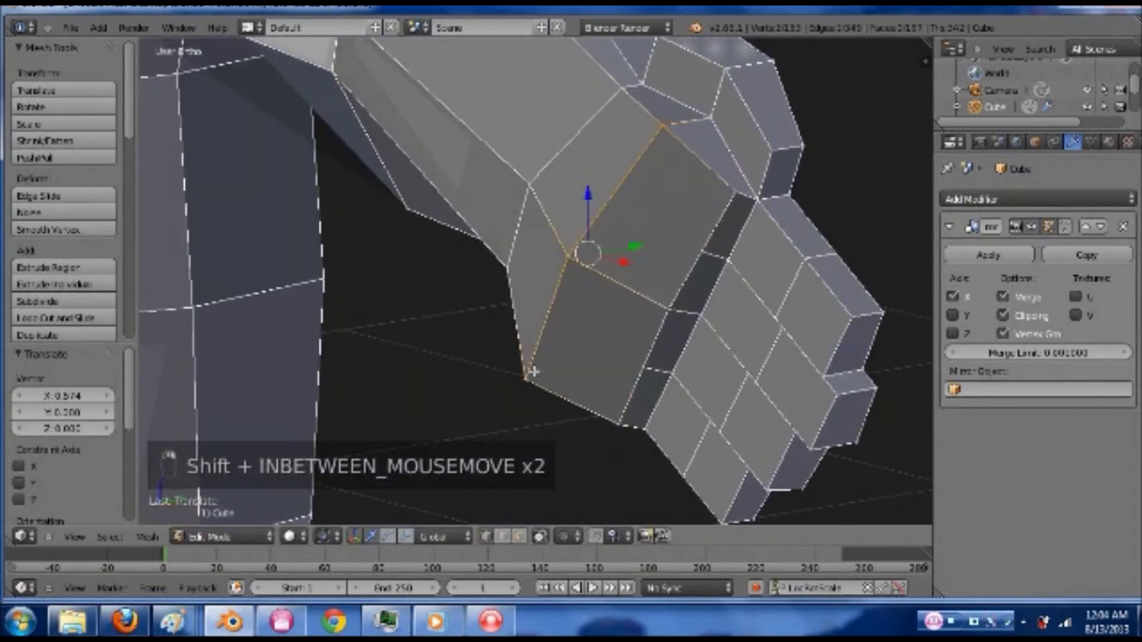
drag(636, 247, 670, 249)
middle_drag(650, 217, 757, 197)
scroll(758, 197, down, 2)
shift+middle_drag(732, 233, 592, 226)
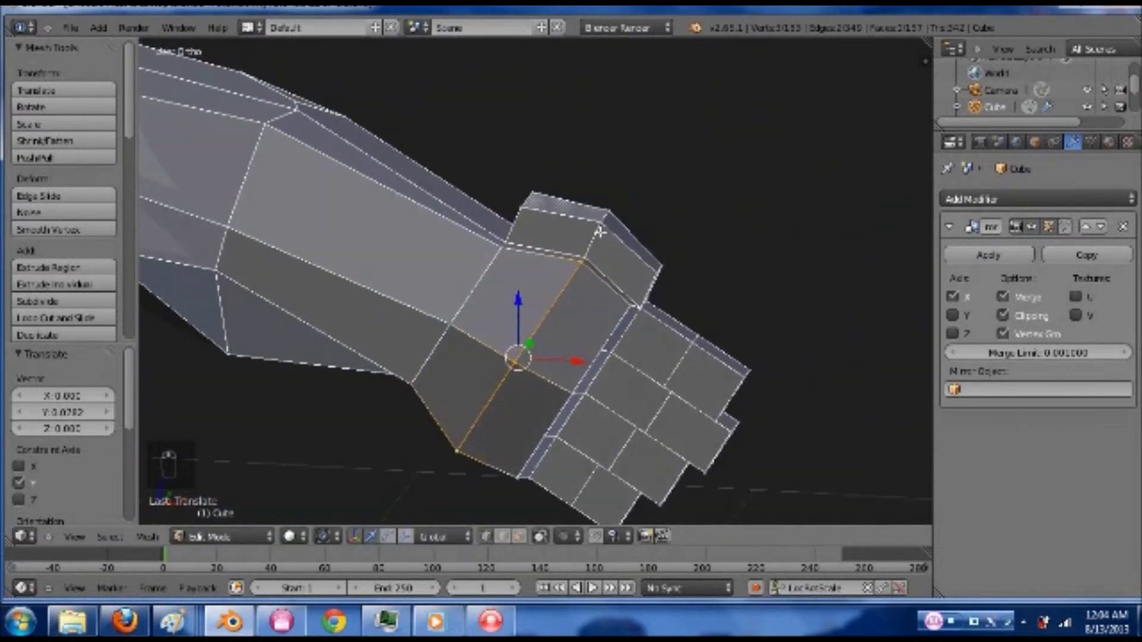
- Merge the thumb block's two upper wrist-side vertices into the wrist vertices directly below them, using At Last
scroll(592, 226, up, 3)
right_click(485, 180)
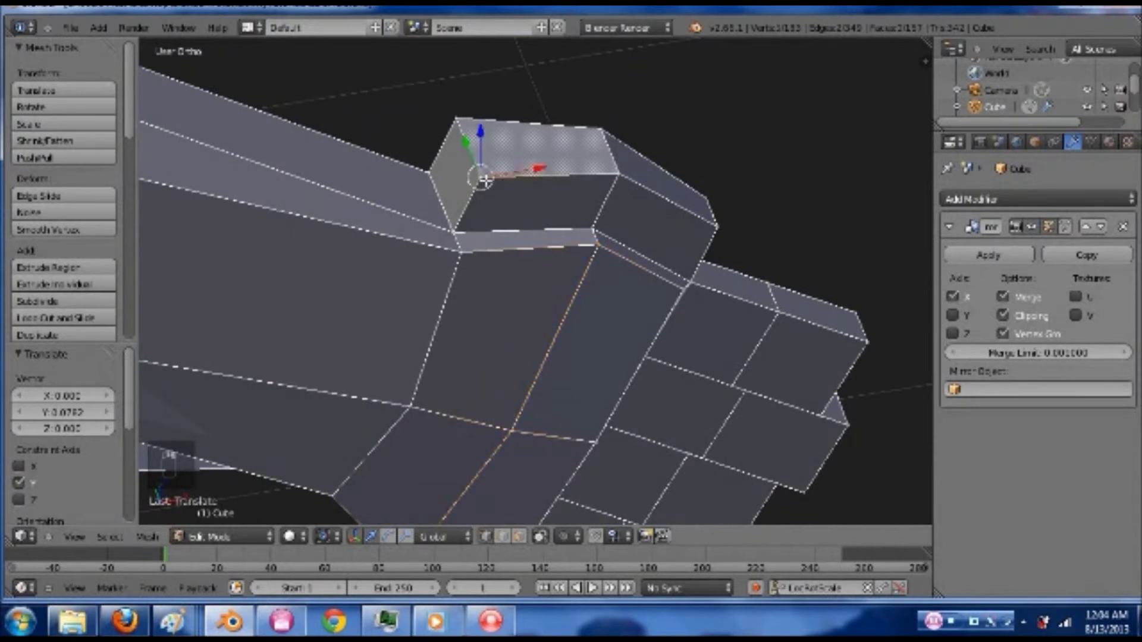
shift+right_click(454, 229)
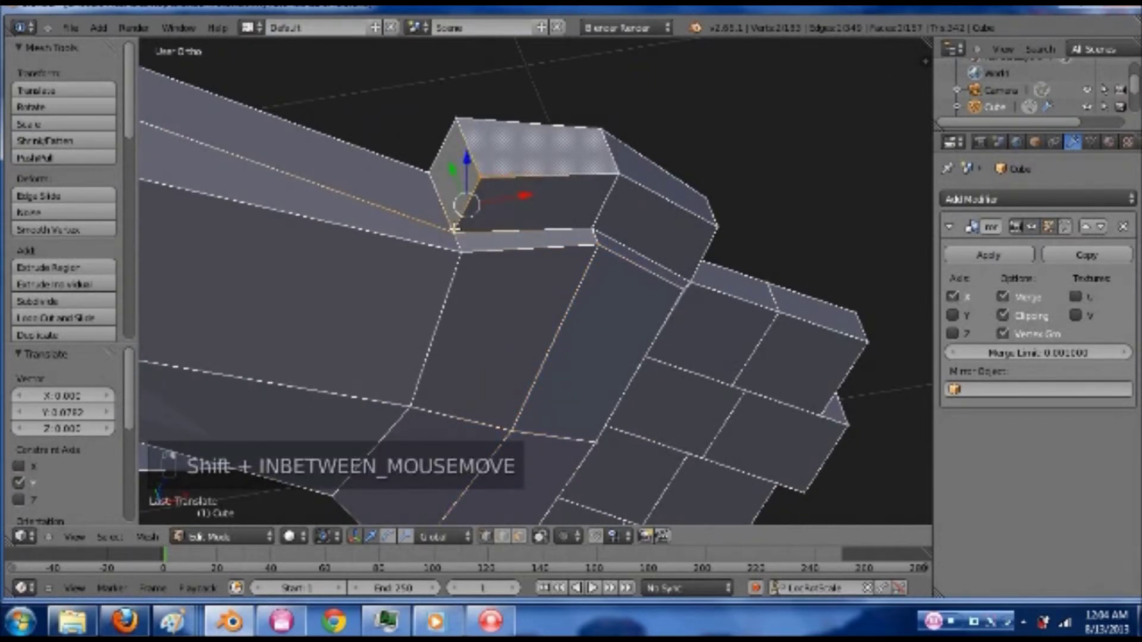
key(alt+m)
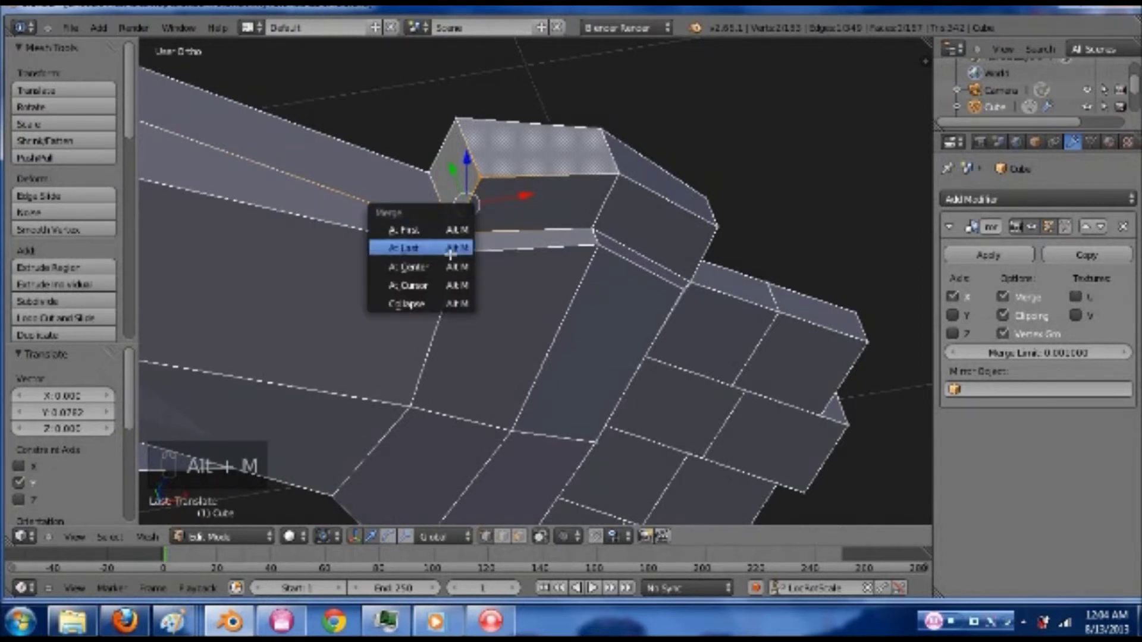
click(445, 248)
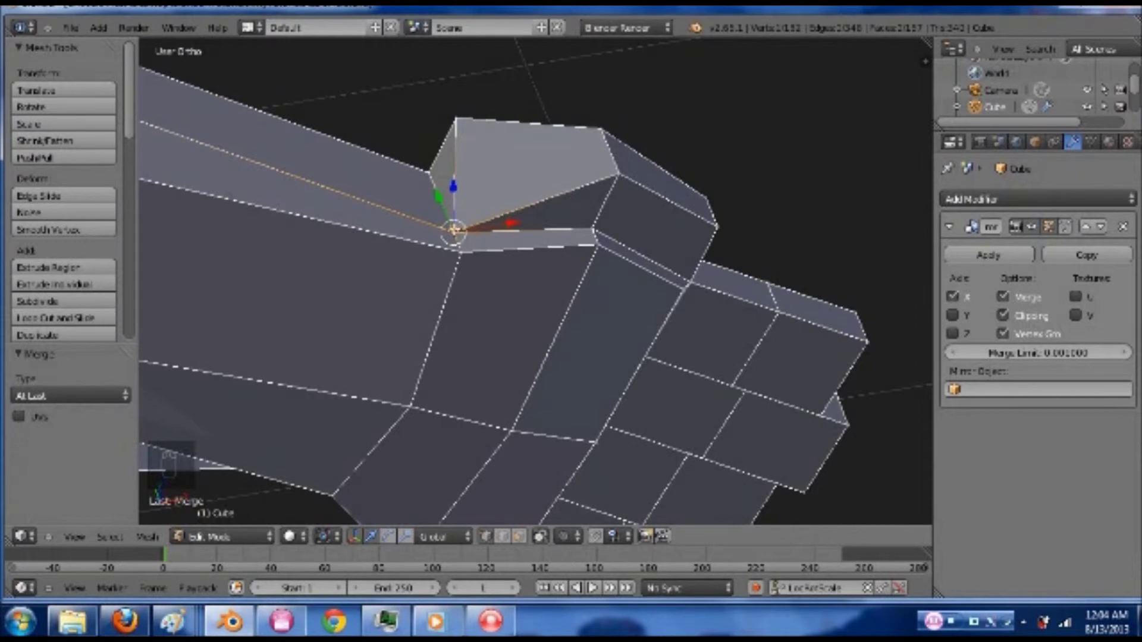
right_click(456, 121)
shift+right_click(434, 168)
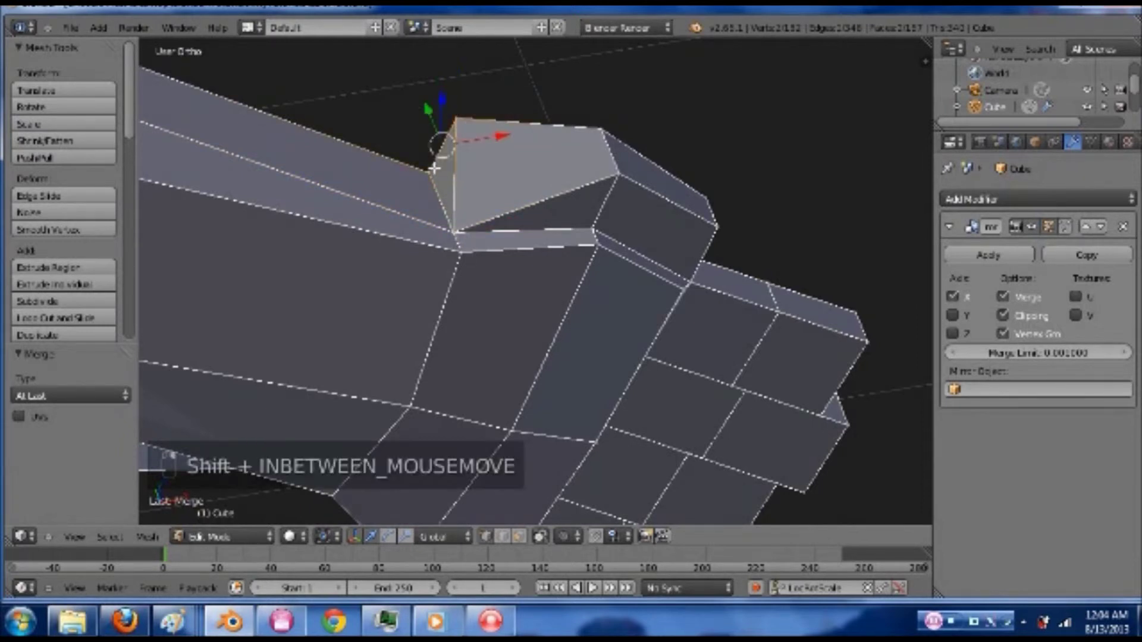
key(alt+m)
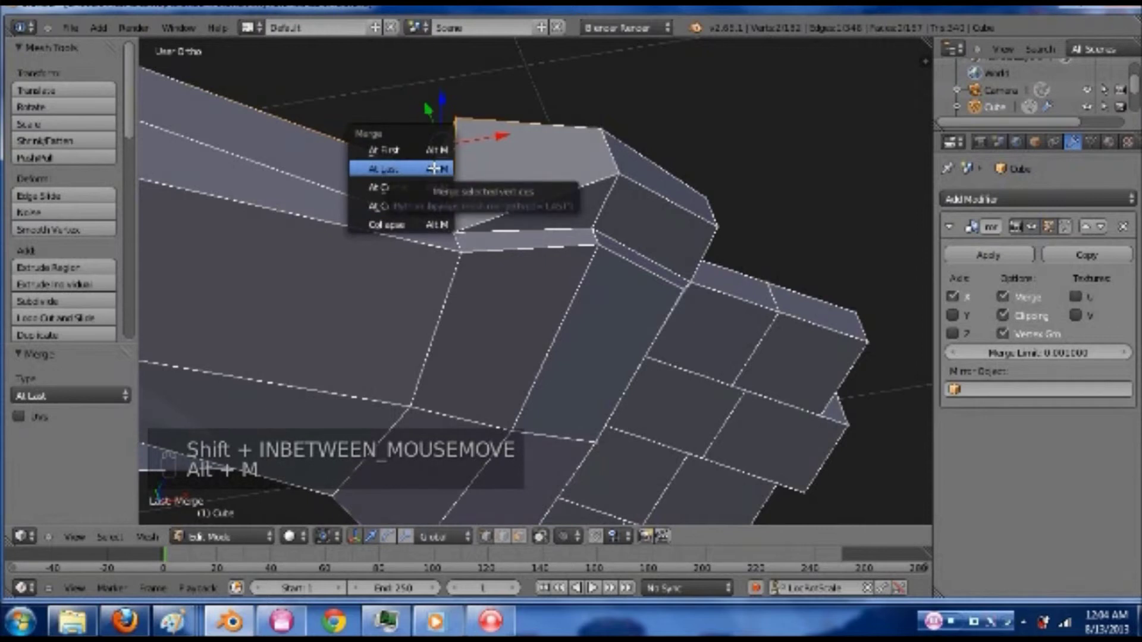
click(433, 170)
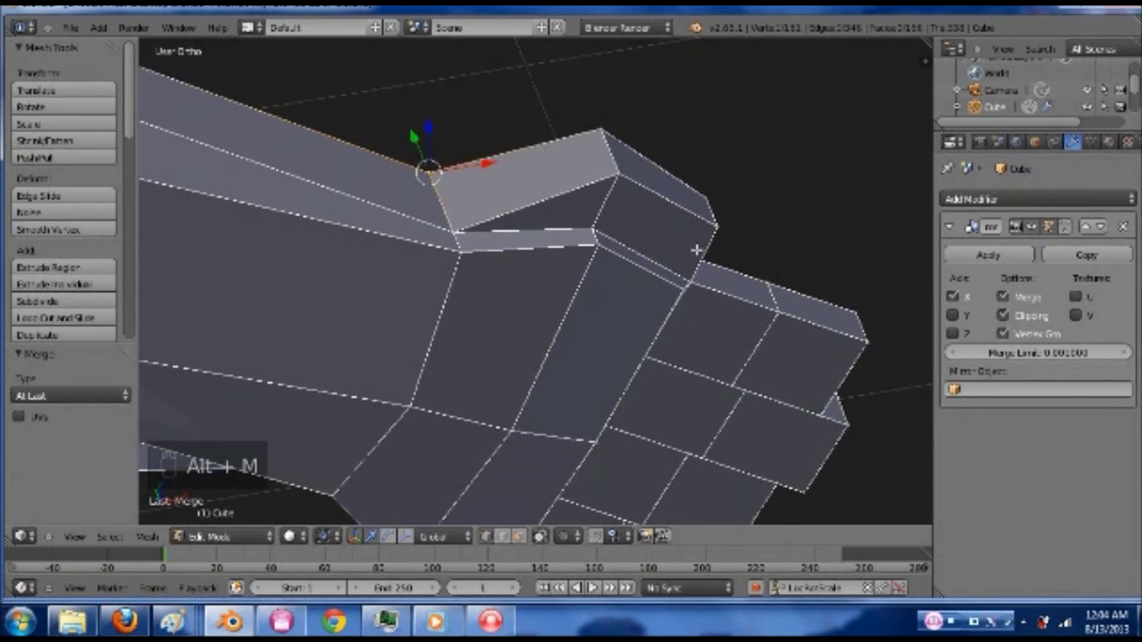
- Select both outer vertices at the thumb block's finger-side end and move them inward toward the hand in front view
middle_drag(673, 224, 656, 196)
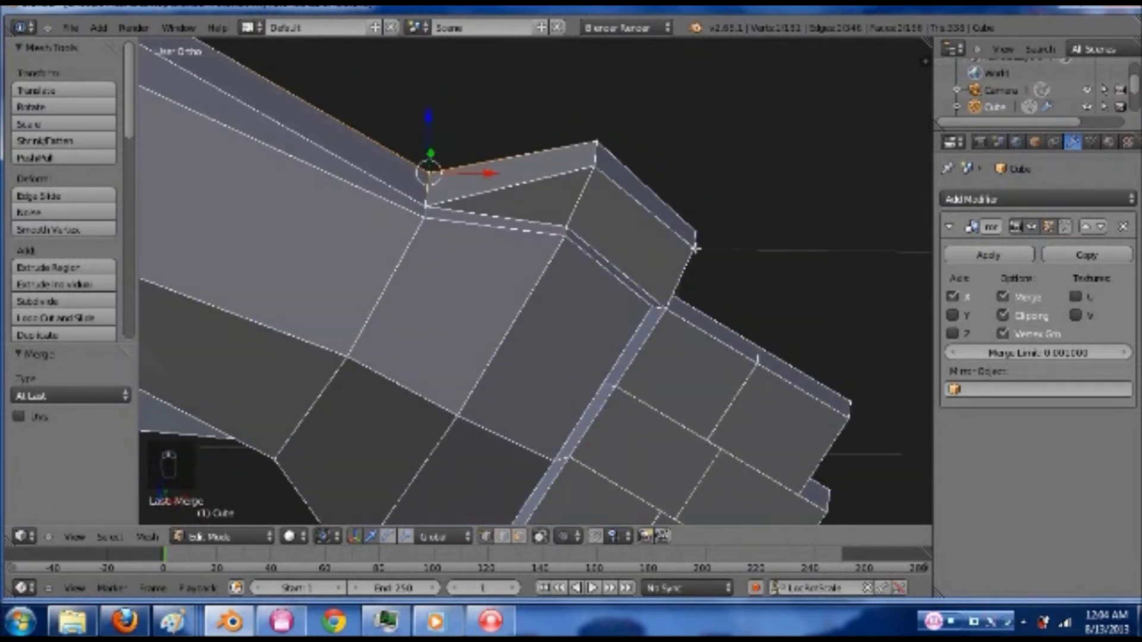
right_click(695, 247)
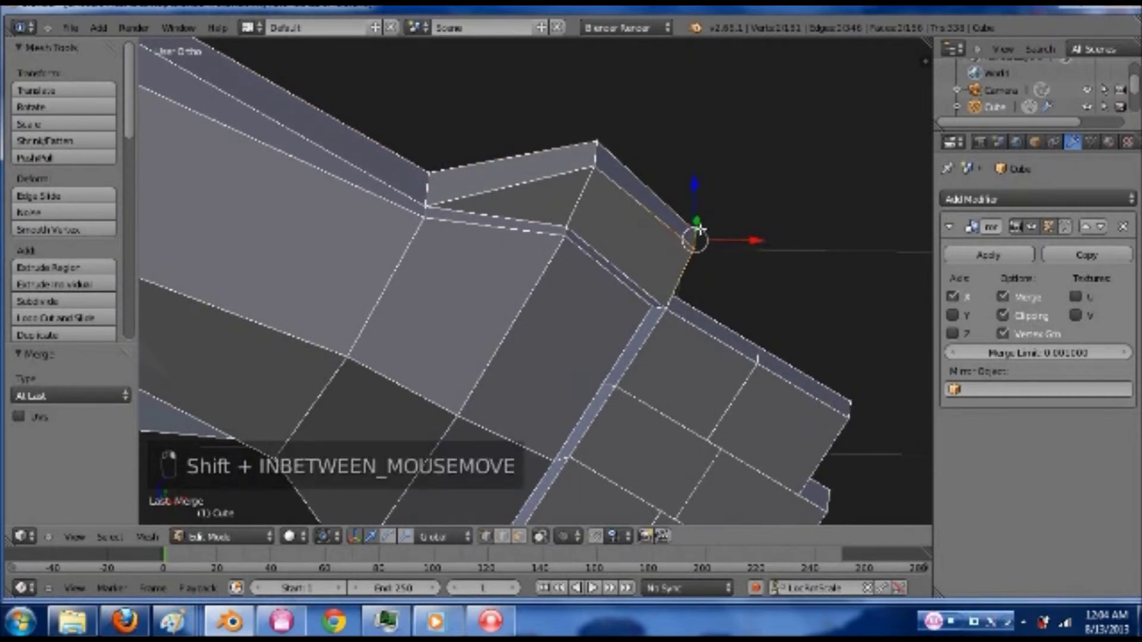
key(KP_1)
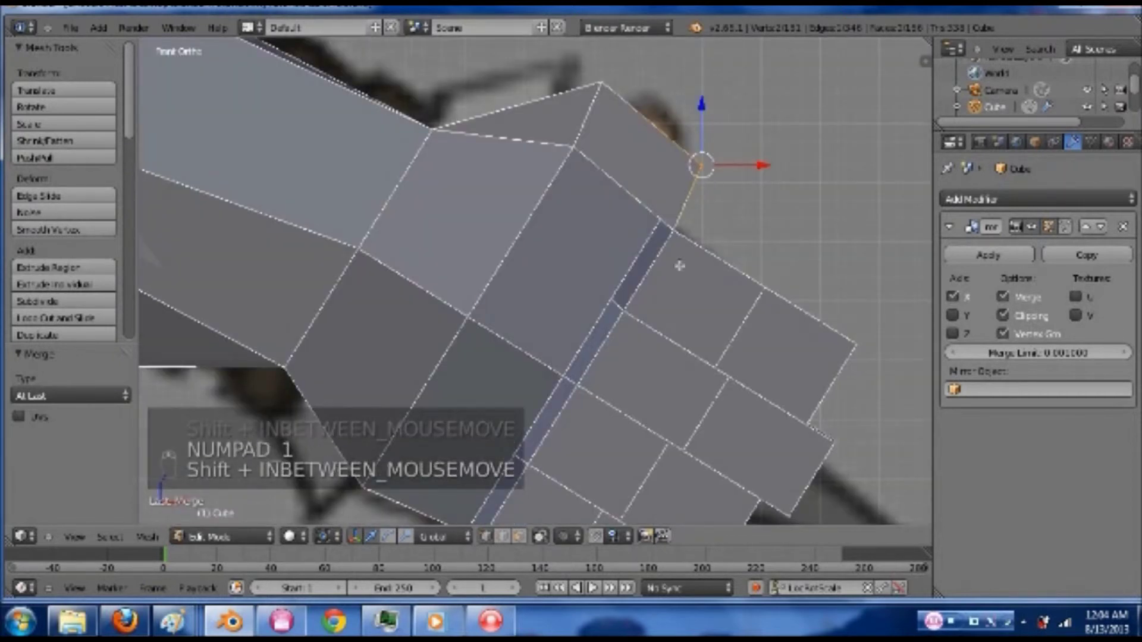
shift+middle_drag(702, 167, 685, 223)
key(g)
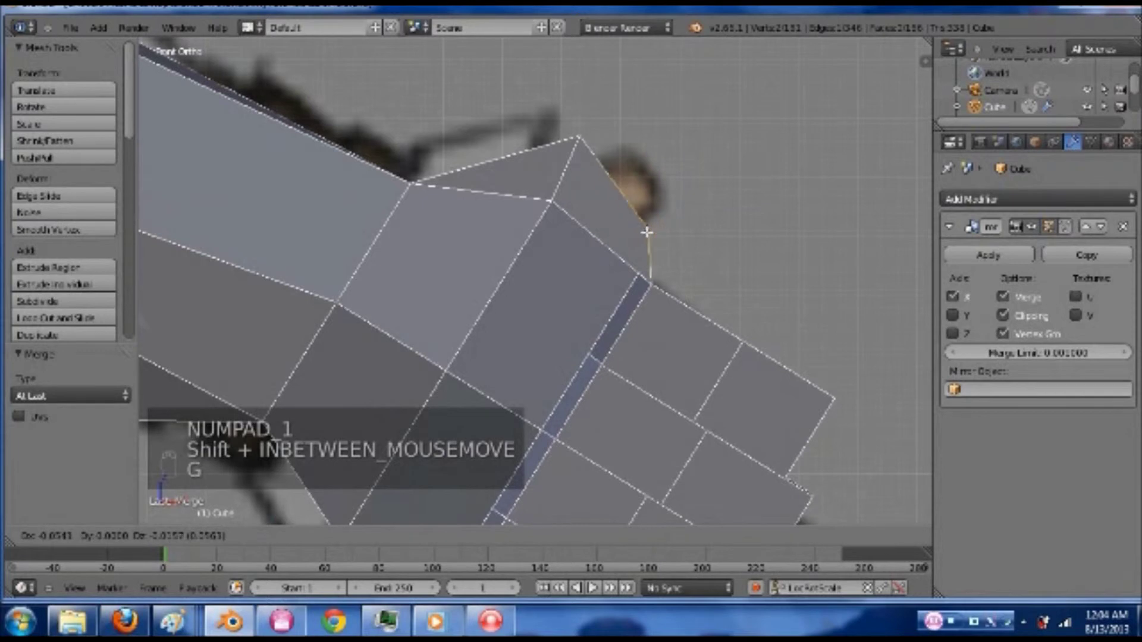
click(647, 232)
- Select the front and rear vertices at the thumb block's peak and move them by about -0.037 in X and -0.003 in Z
key(a)
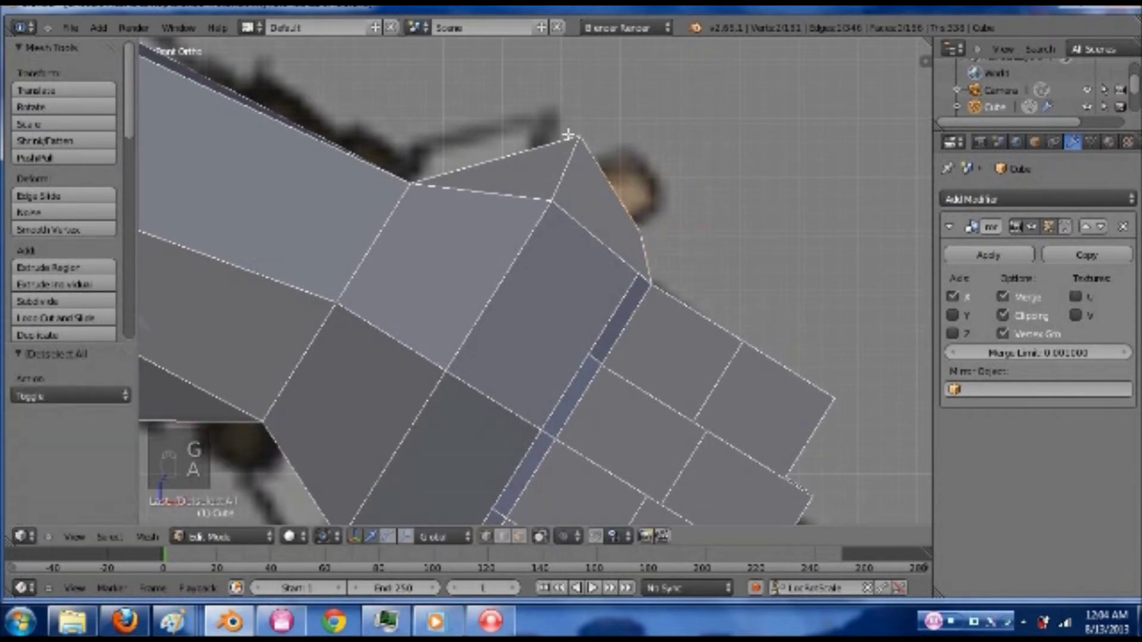
key(z)
key(c)
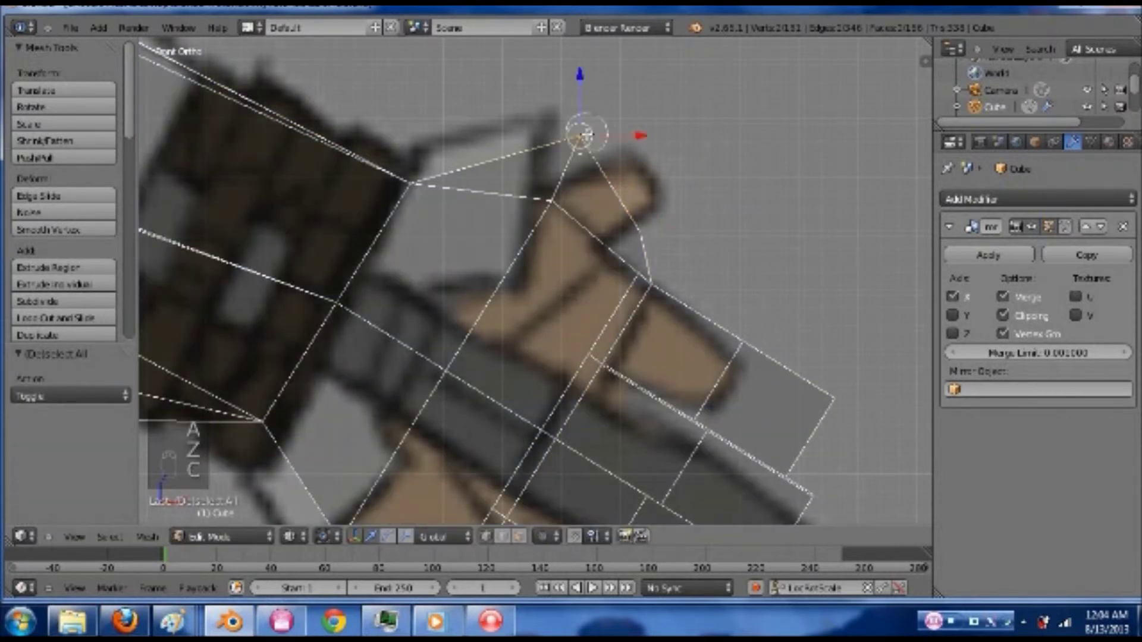
right_click(586, 134)
key(z)
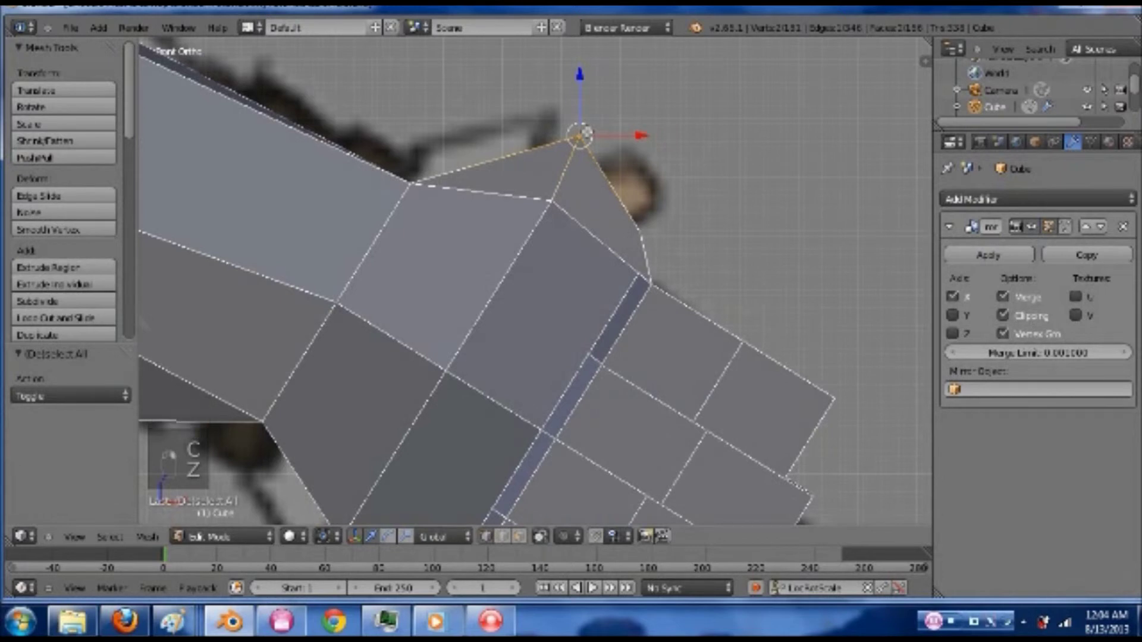
key(g)
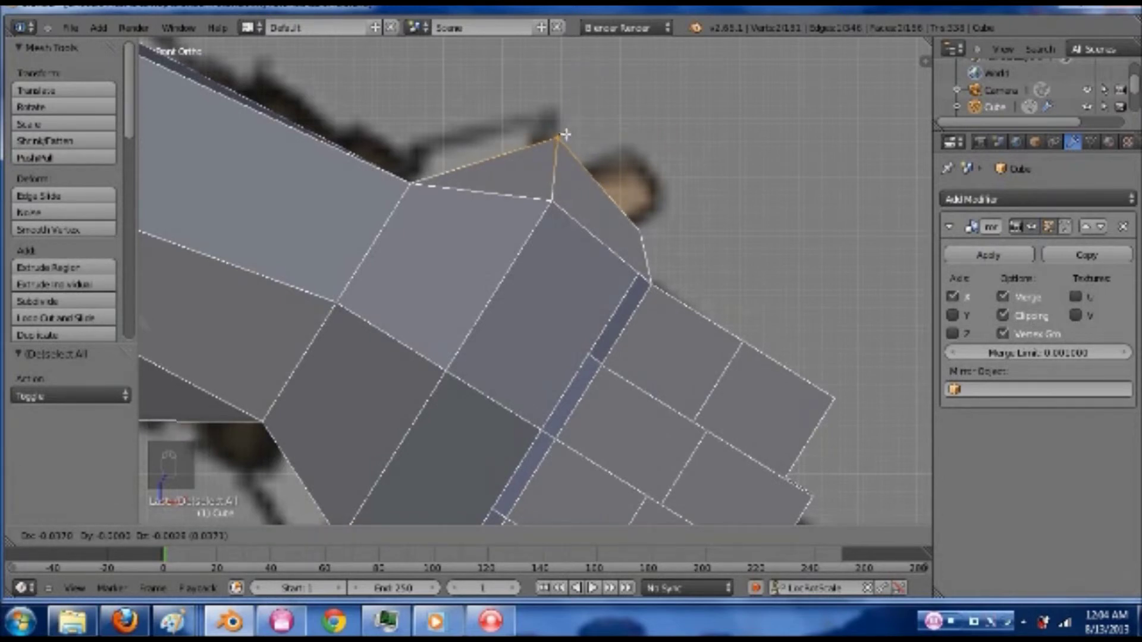
click(562, 133)
- Extrude the thumb block's outer sloping face by about 0.142 in X and 0.124 in Z, and scale it to about 0.336 in X and Z
key(ctrl+Tab)
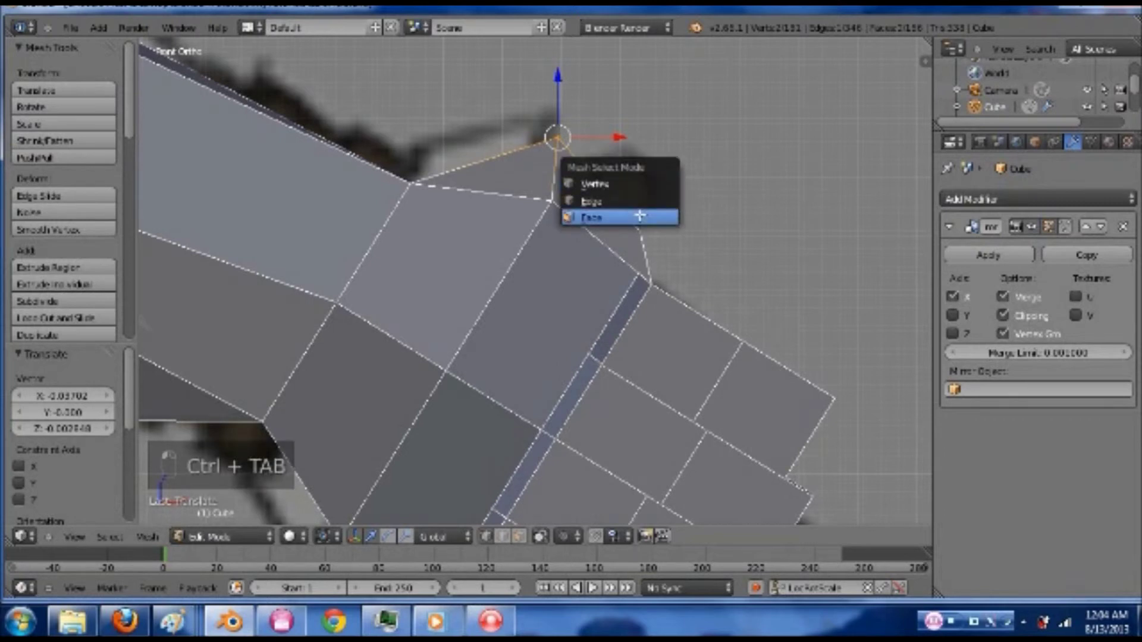
click(640, 216)
middle_drag(639, 225, 614, 224)
right_click(621, 197)
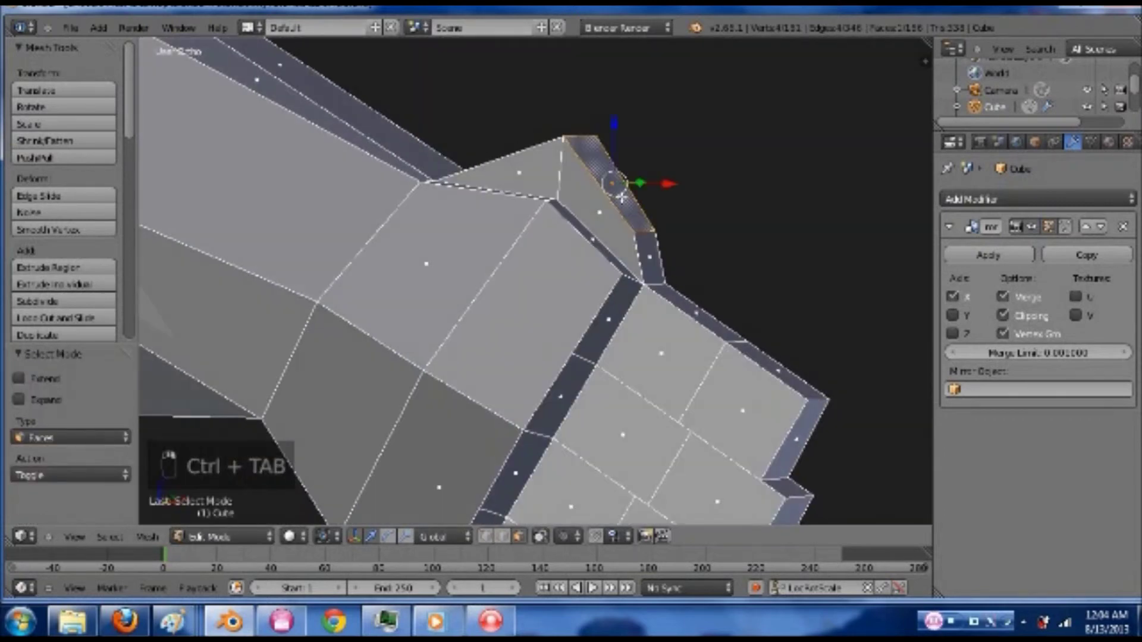
key(KP_1)
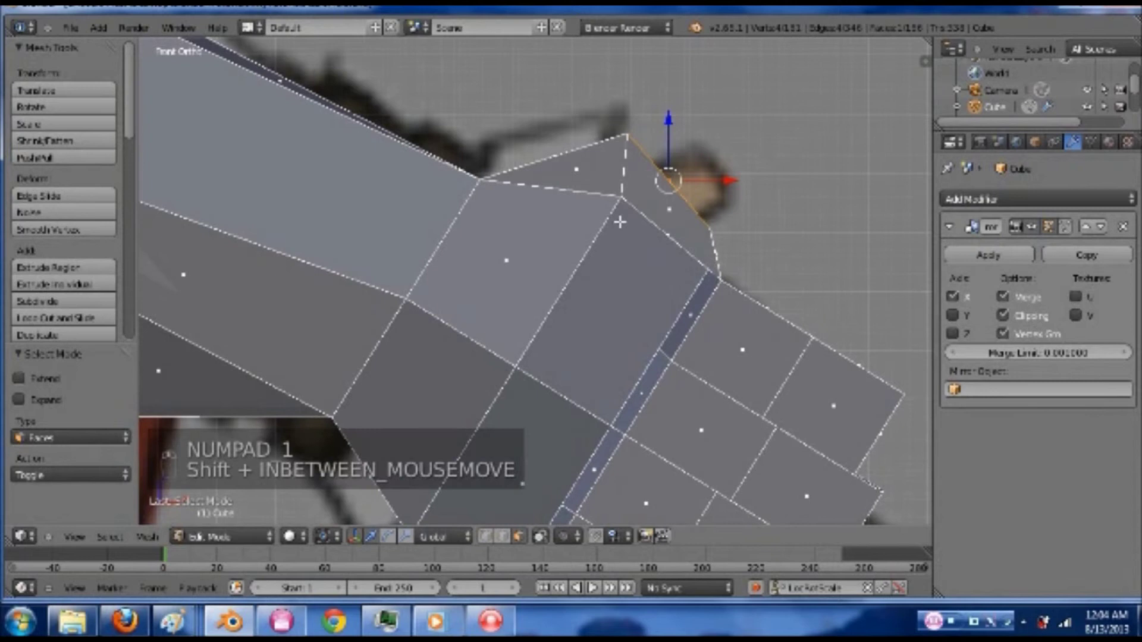
shift+middle_drag(620, 221, 546, 262)
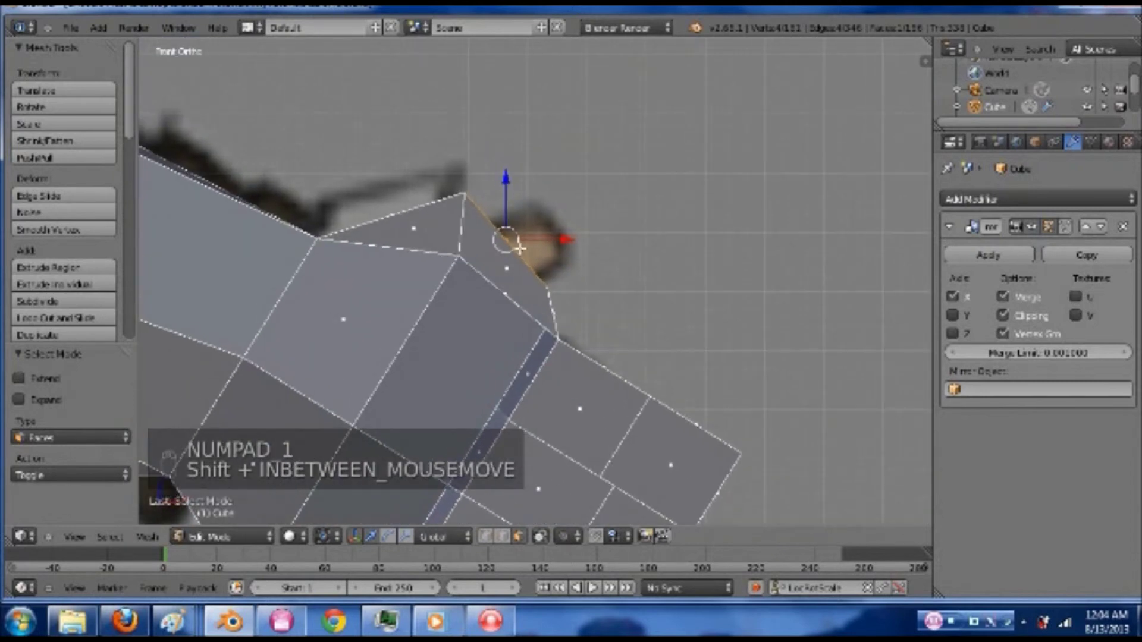
key(e)
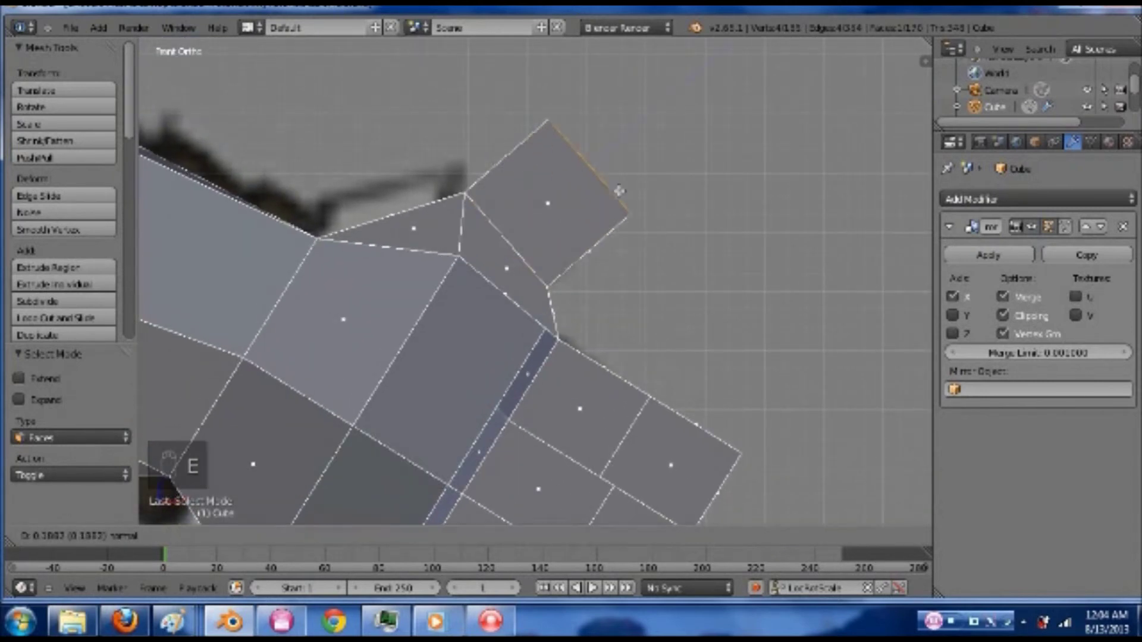
click(619, 191)
key(s)
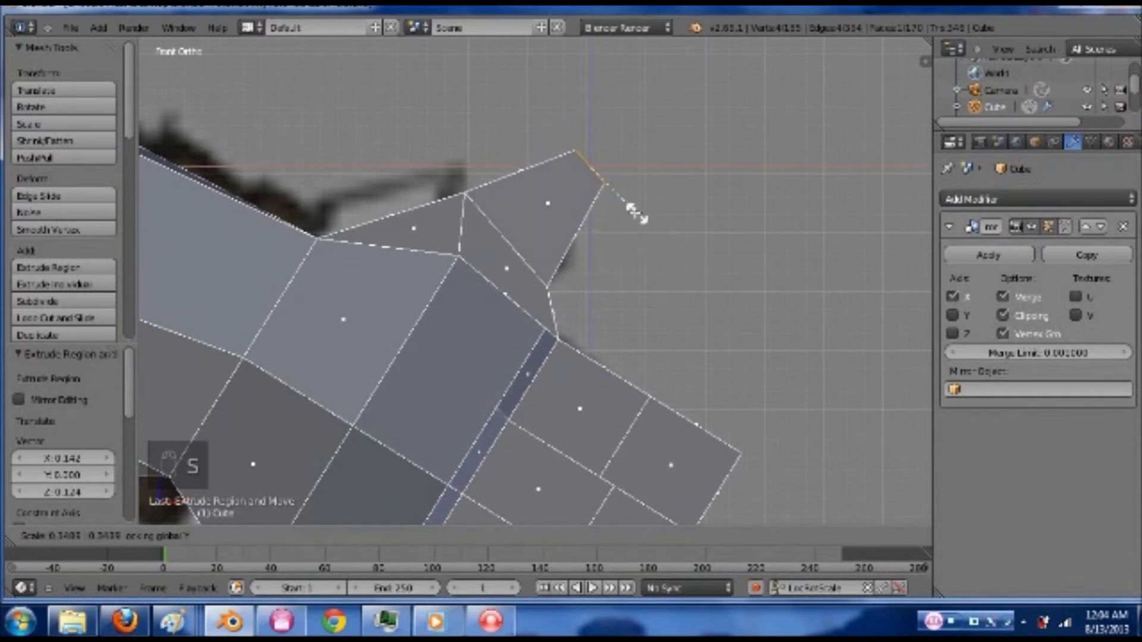
click(602, 194)
- Move the thumb's tip face by about 0.108 in X and -0.162 in Z and rotate it by about 66 degrees
key(g)
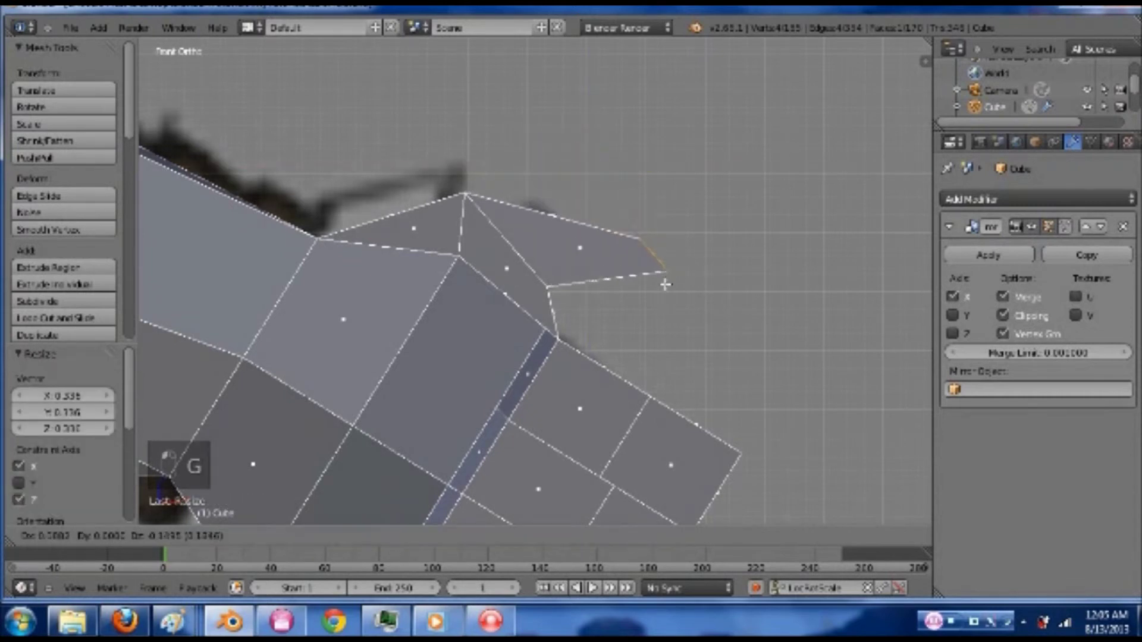
click(681, 252)
key(r)
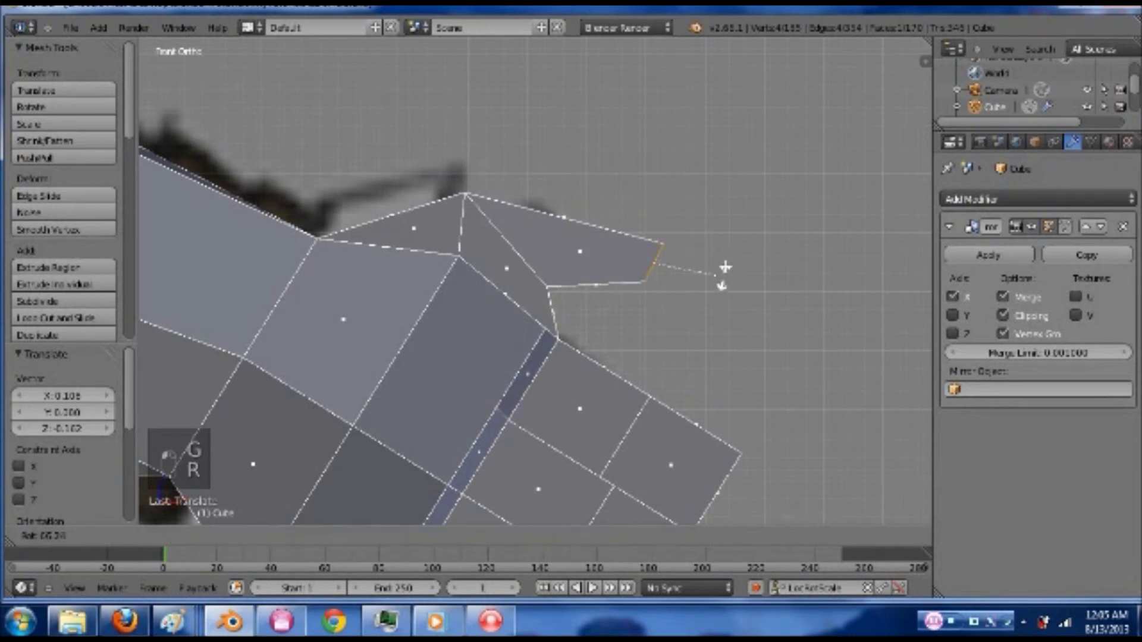
click(722, 261)
- Examine the new thumb and the whole mirrored body from several angles, including outside Edit Mode
shift+middle_drag(706, 316, 556, 288)
shift+middle_drag(582, 348, 548, 216)
scroll(568, 226, down, 3)
scroll(568, 225, down, 2)
key(Tab)
scroll(566, 225, down, 3)
key(Tab)
scroll(441, 266, up, 2)
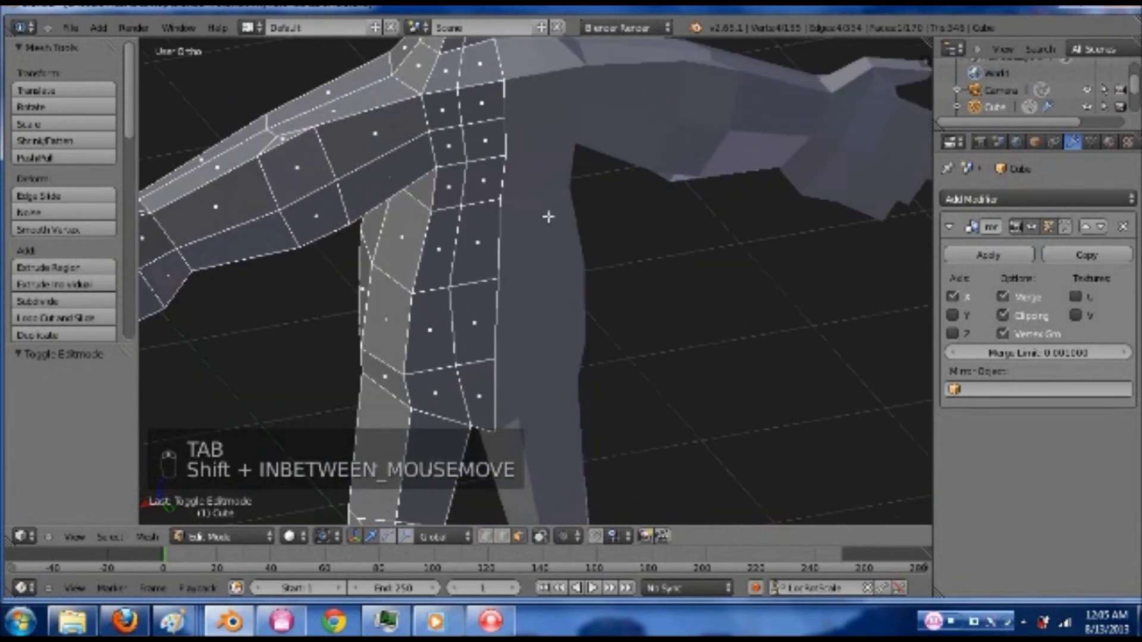
- Switch to vertex selection and move the seven centre-line vertices from neck base to lower back by about 0.041 along Y
key(ctrl+Tab)
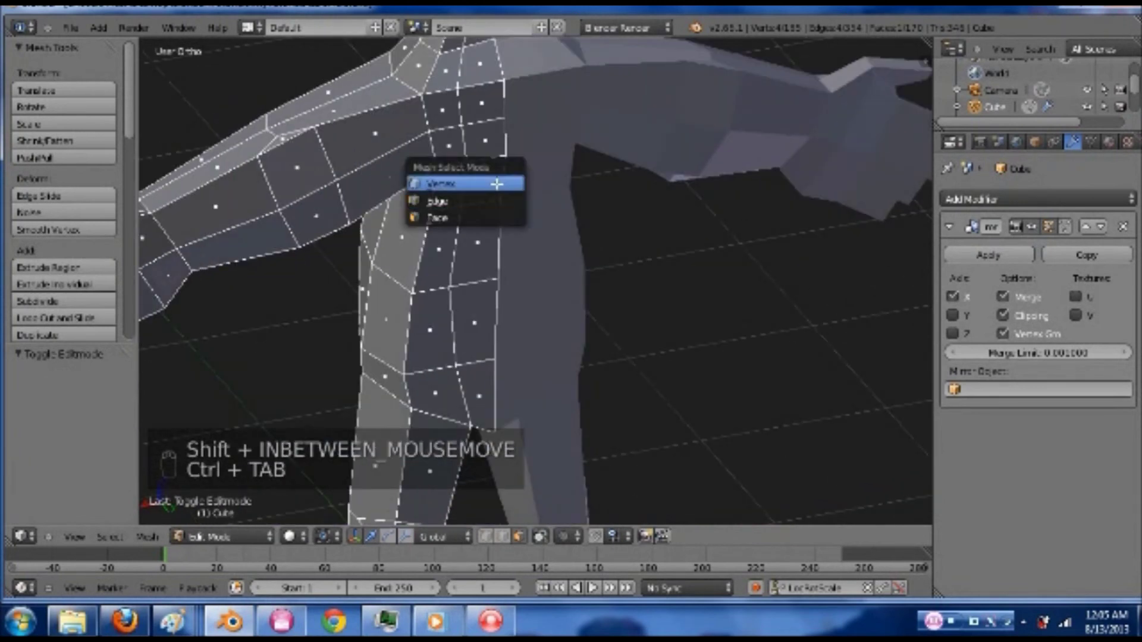
click(499, 181)
middle_drag(530, 225, 526, 191)
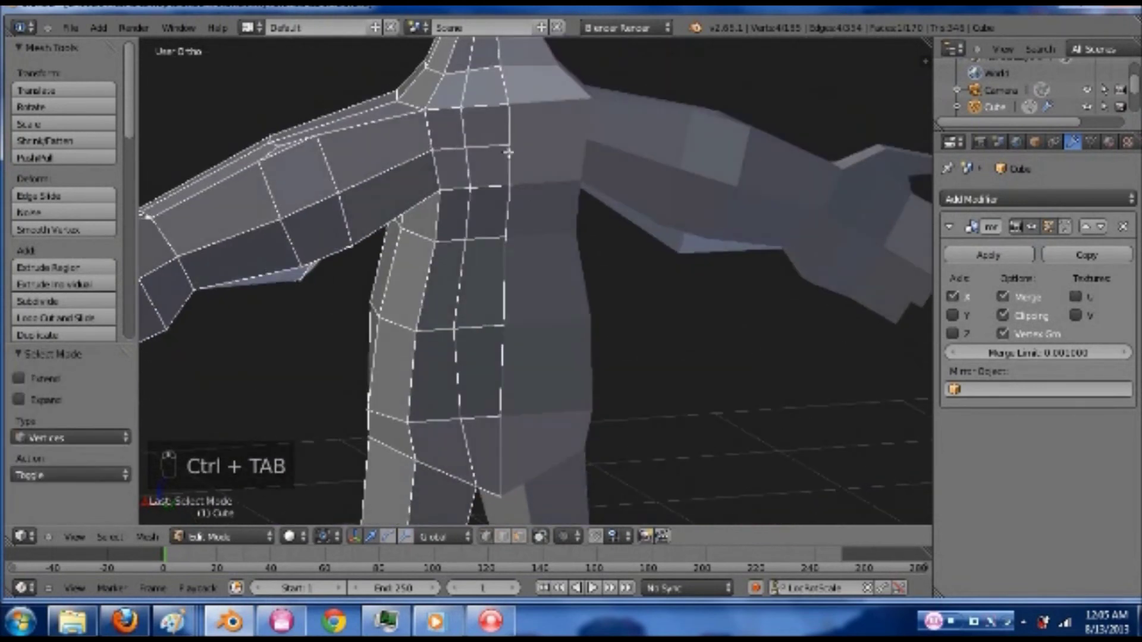
right_click(507, 152)
shift+right_click(507, 192)
shift+right_click(506, 244)
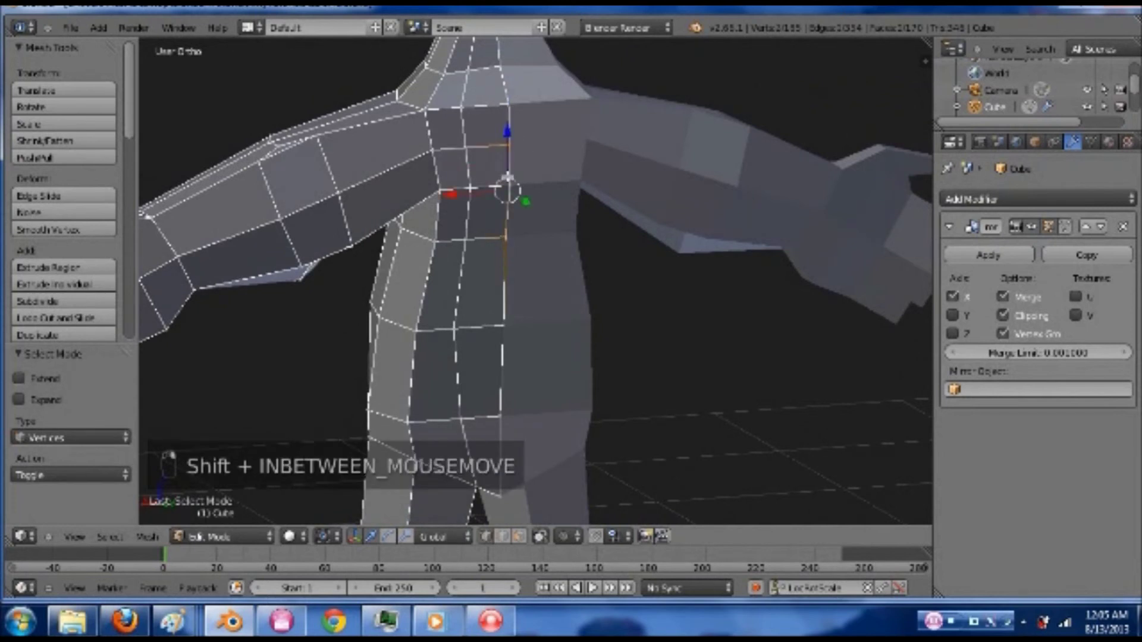
shift+right_click(509, 104)
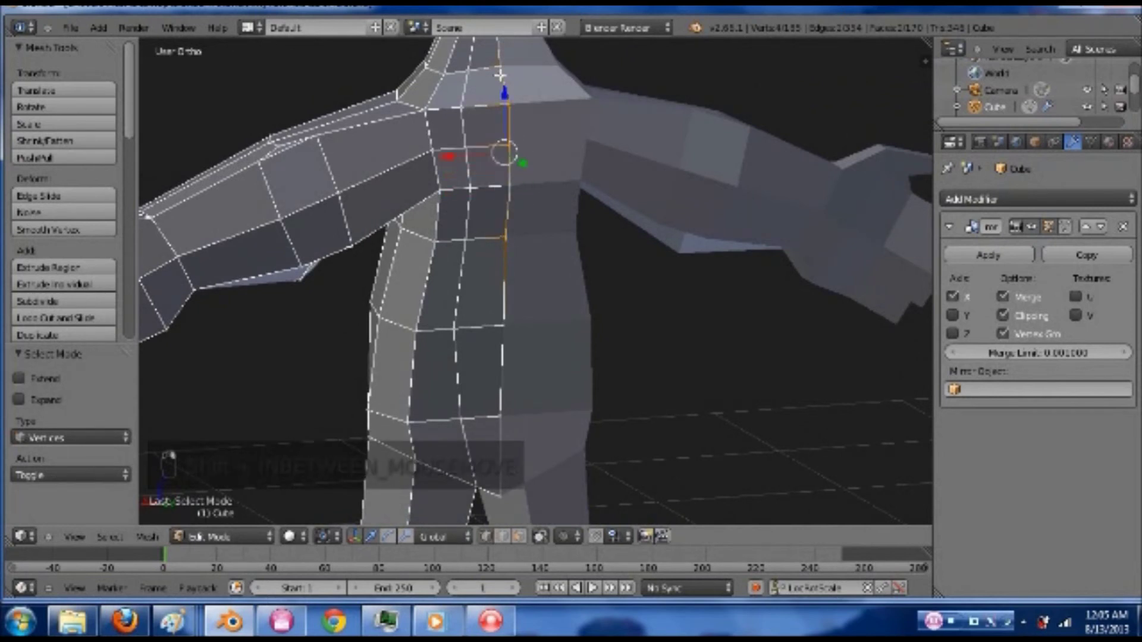
shift+right_click(500, 78)
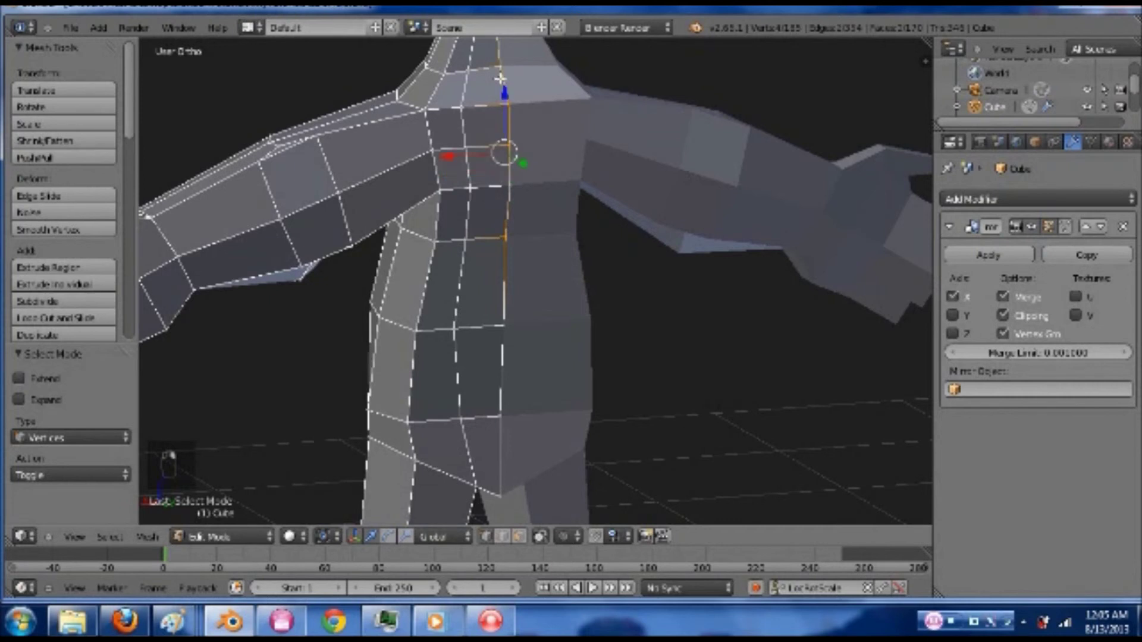
shift+right_click(503, 321)
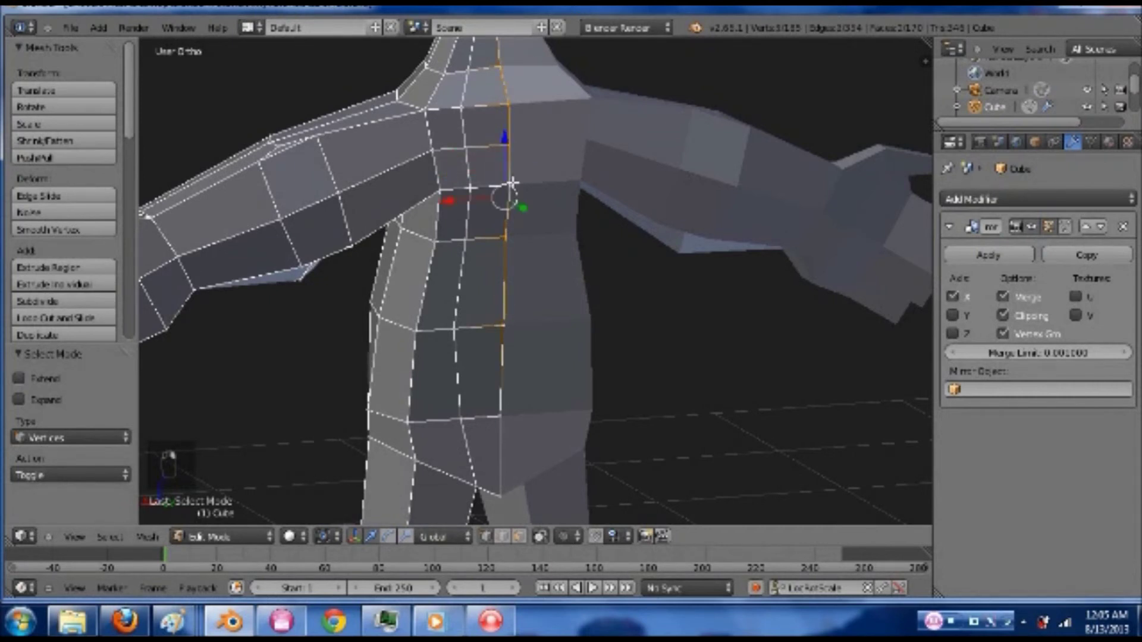
middle_drag(516, 208, 545, 208)
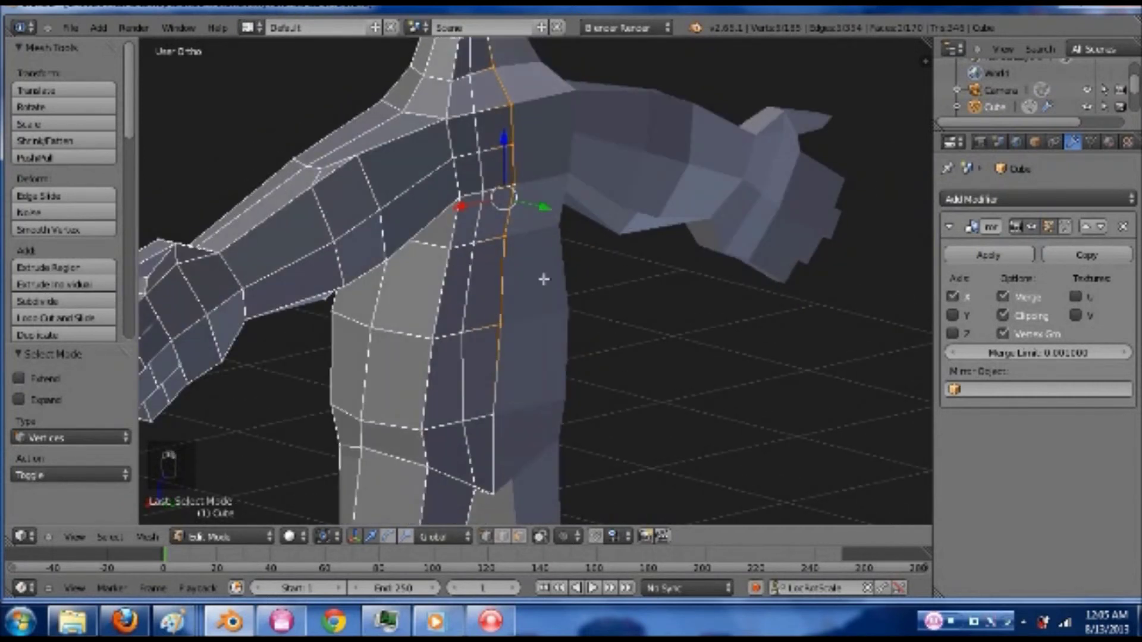
shift+right_click(494, 409)
key(g)
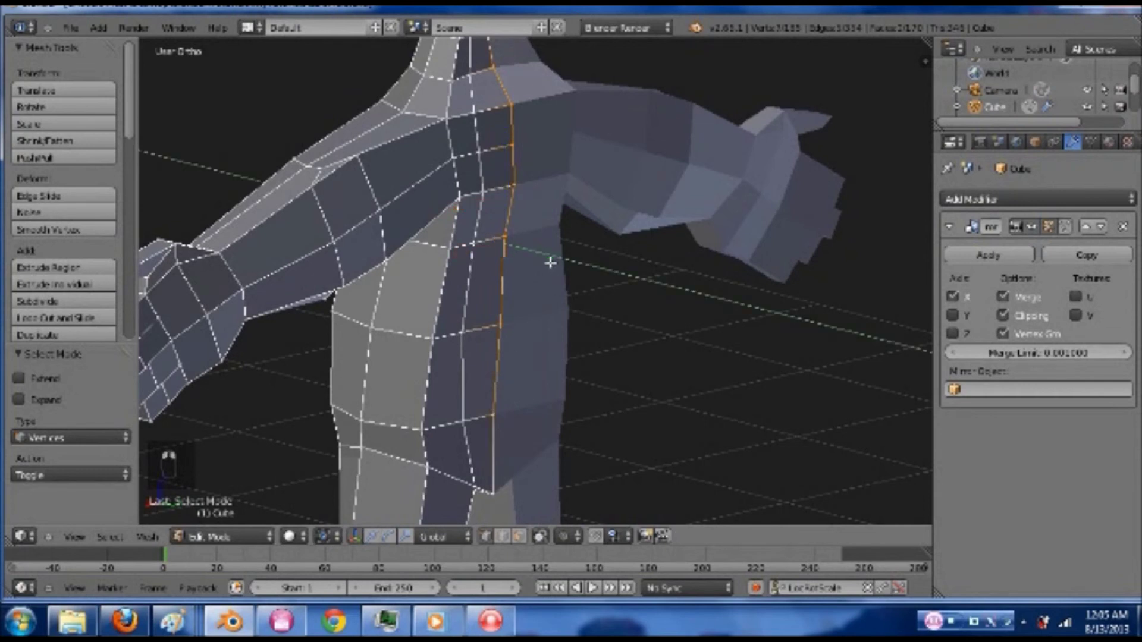
key(y)
click(552, 297)
- Move the lowest of these centre-line back vertices by about 0.071 along Y and its neighbour beside it by about 0.082
right_click(497, 413)
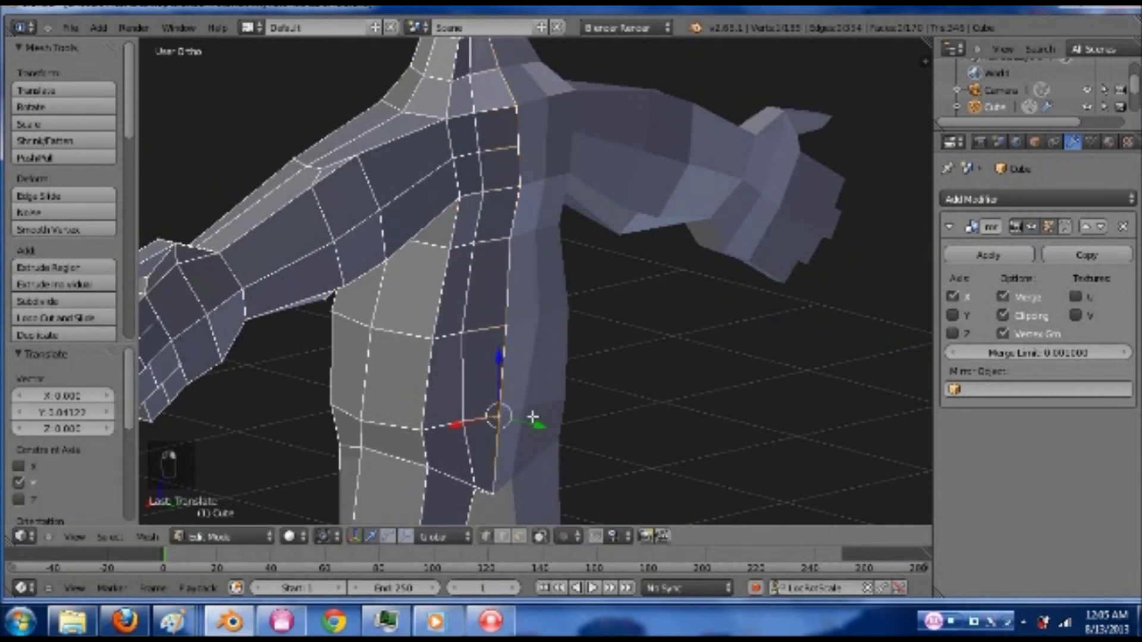
key(g)
key(y)
click(548, 439)
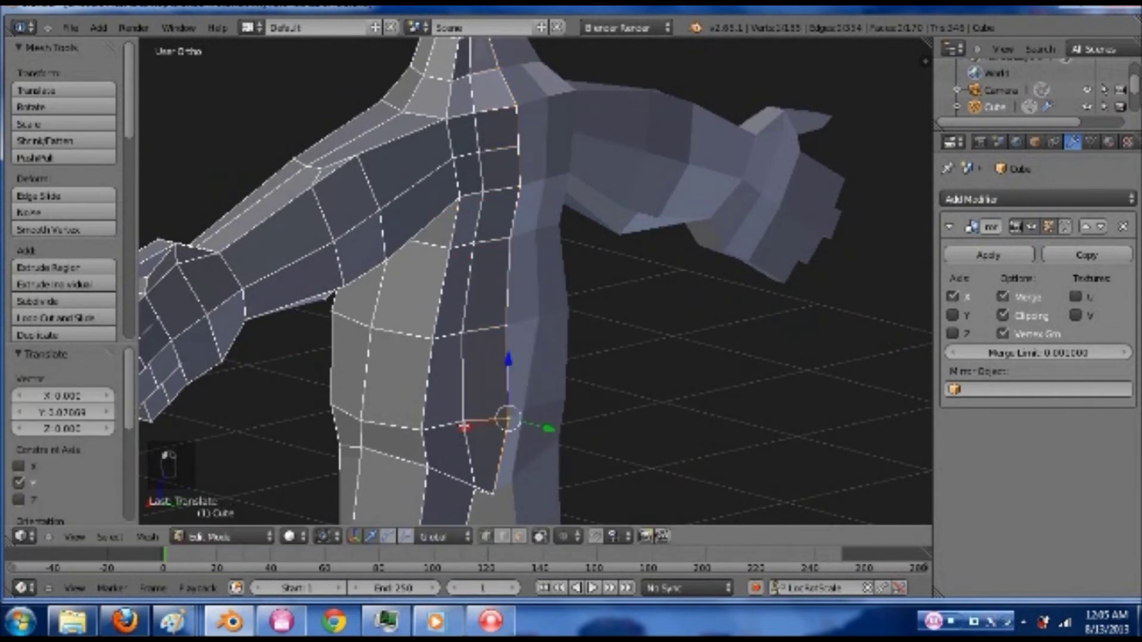
key(g)
key(y)
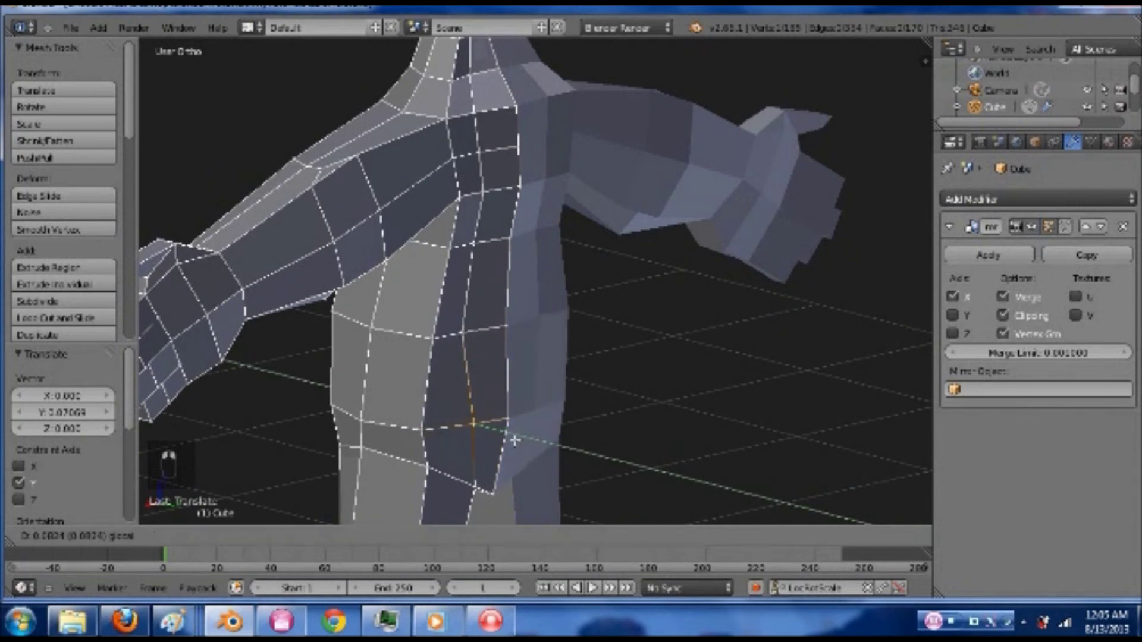
click(515, 440)
- Save the file over its existing version and show the character's upper body with the reference art in front view
middle_drag(515, 440, 647, 381)
key(ctrl+s)
click(566, 383)
key(KP_1)
shift+middle_drag(589, 289, 625, 372)
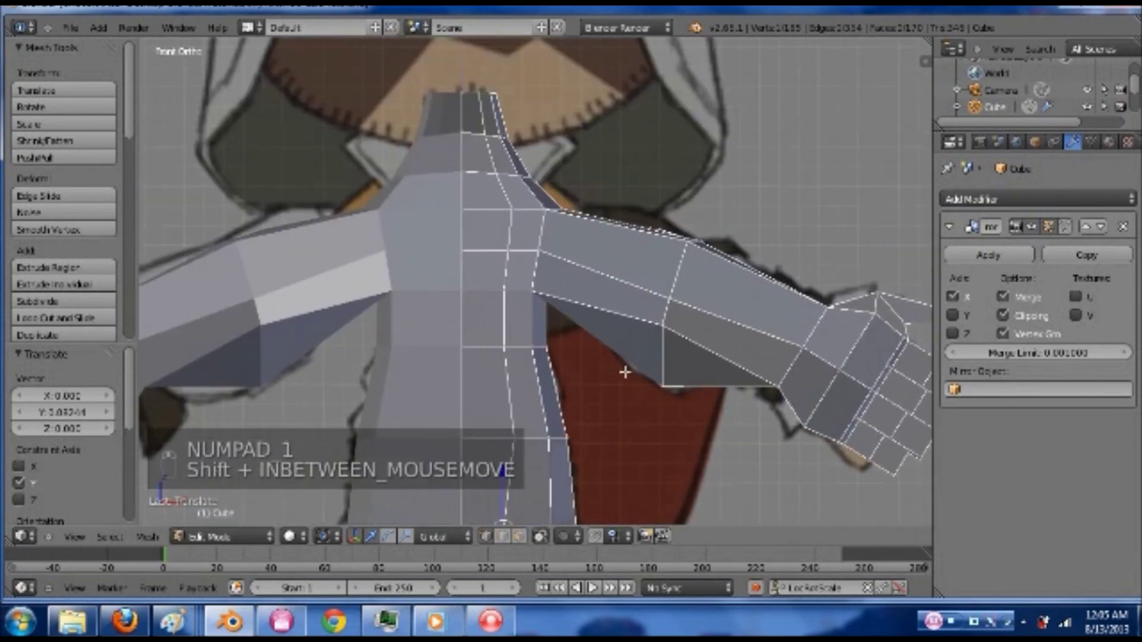
scroll(675, 304, down, 6)
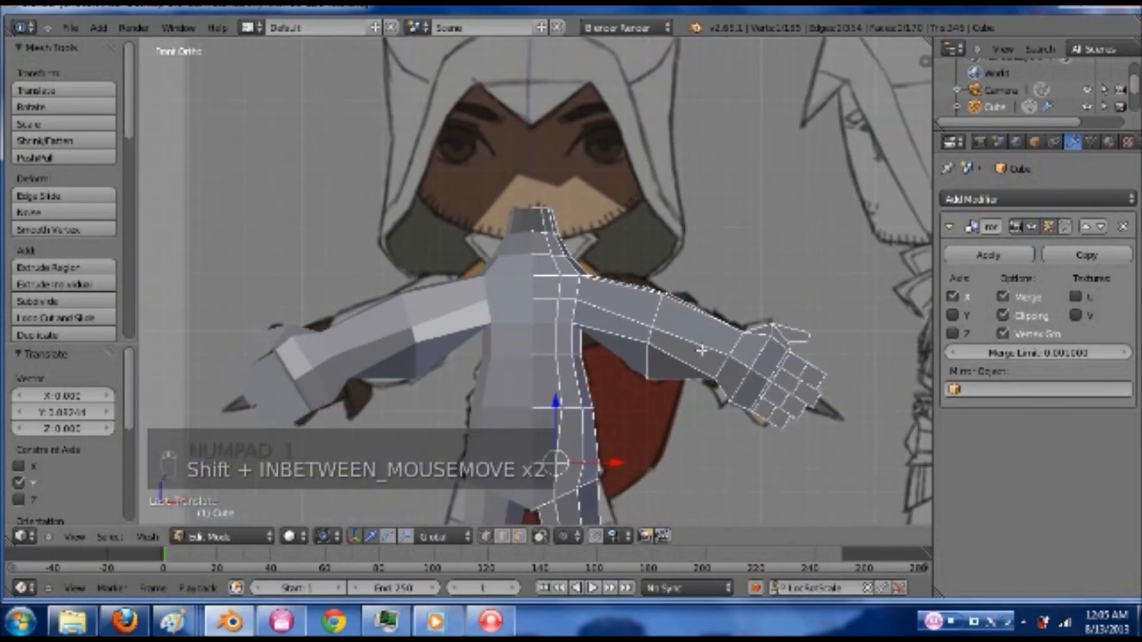
shift+middle_drag(657, 340, 681, 411)
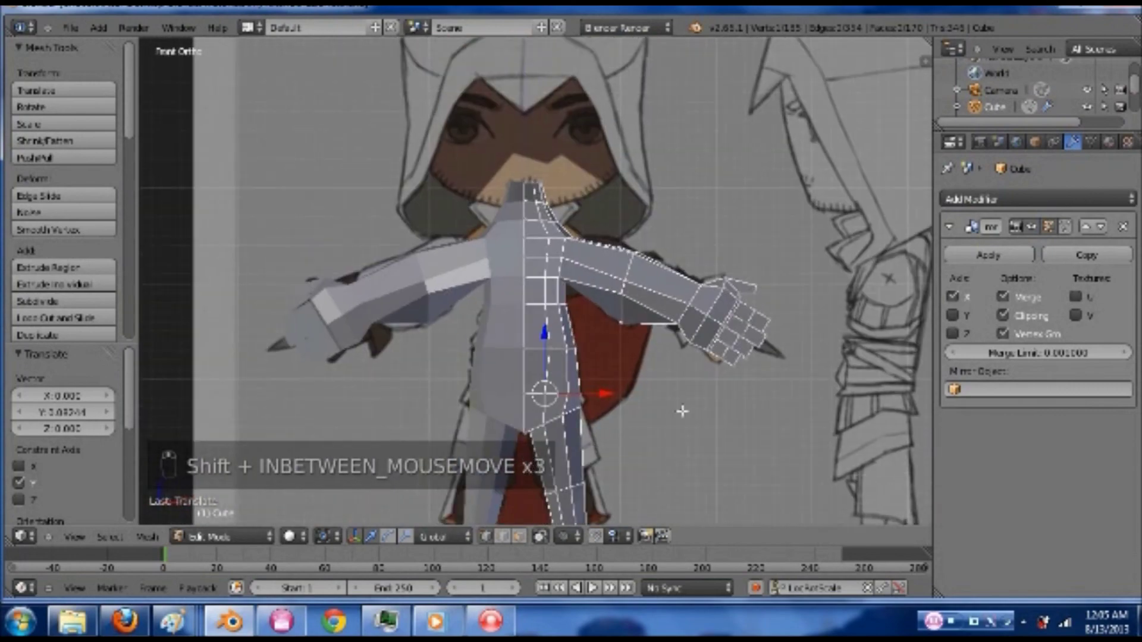